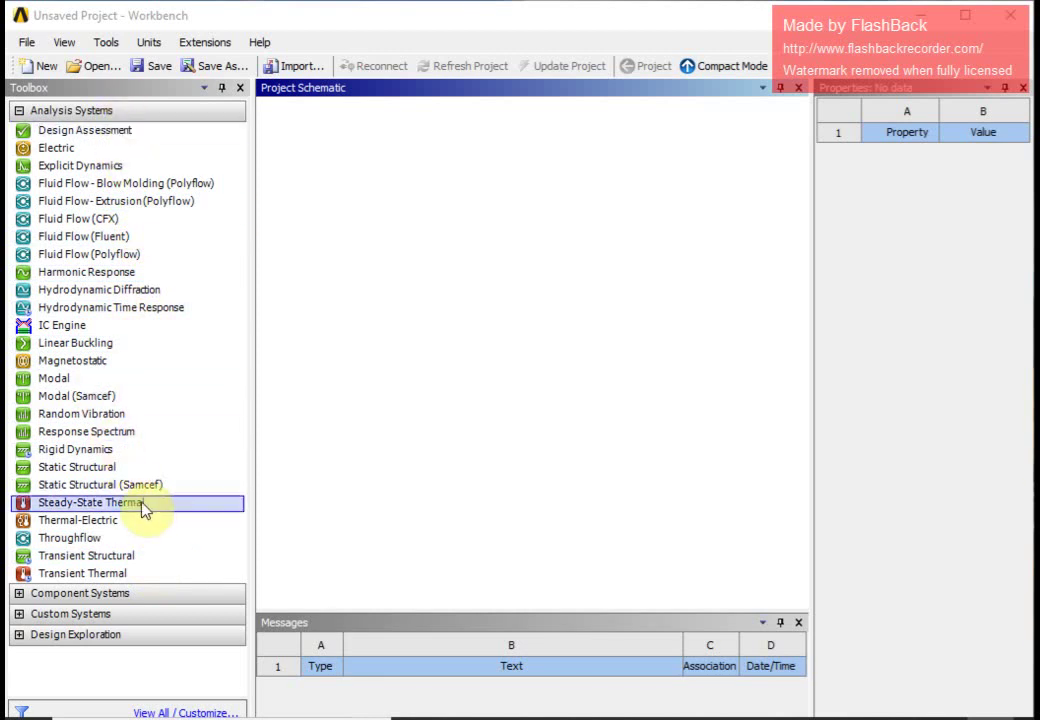
Add a Static Structural analysis system to the project and name it "Basic understanding"
{"action": "double_click", "coordinate": [68, 476]}
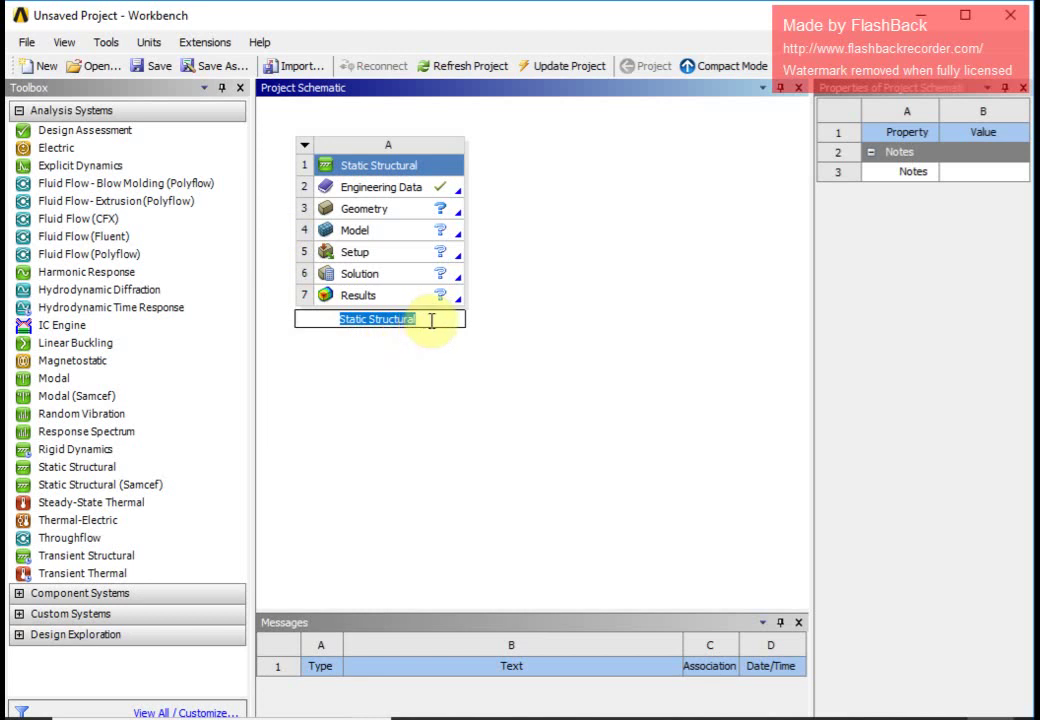
{"action": "type", "text": "Basi"}
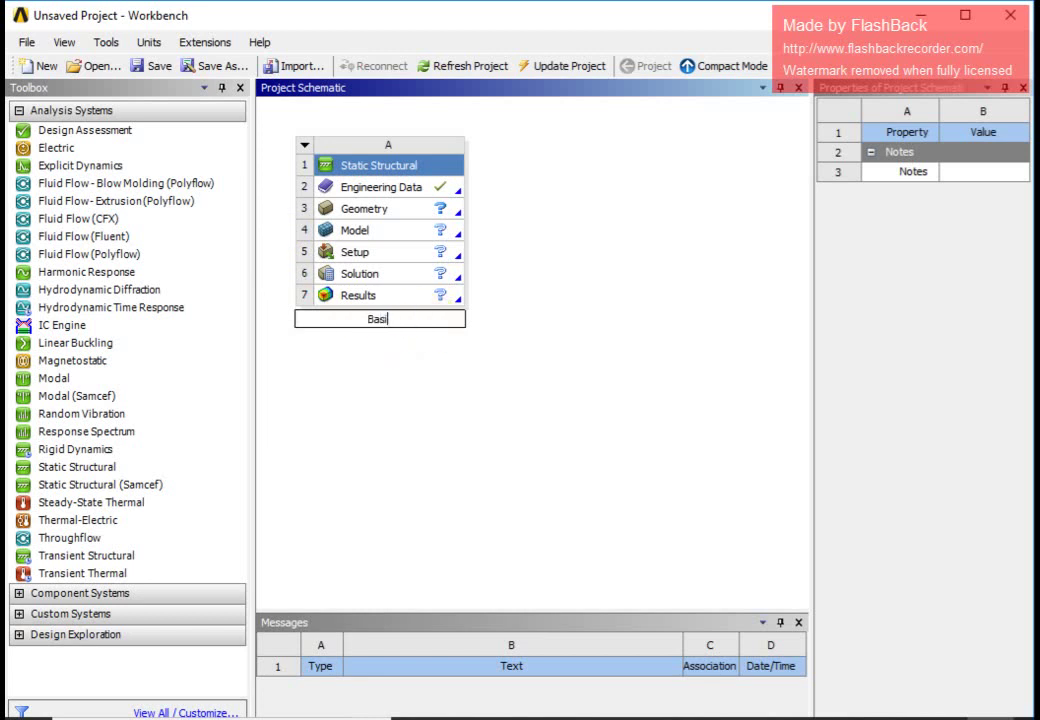
{"action": "type", "text": "c understanding"}
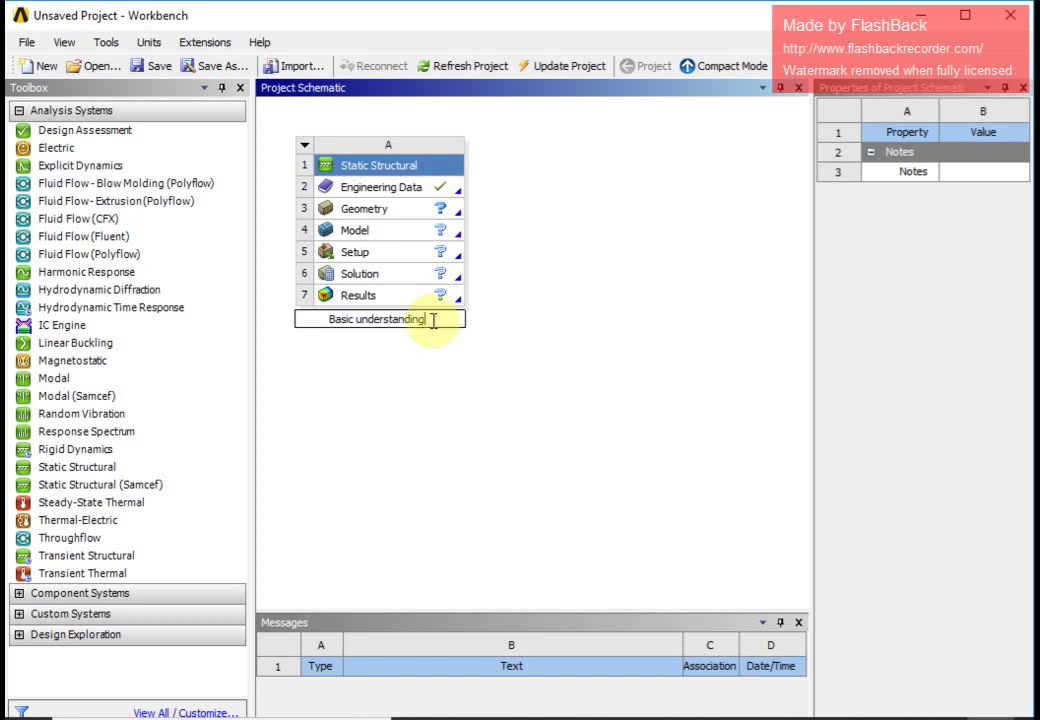
{"action": "left_click", "coordinate": [485, 408]}
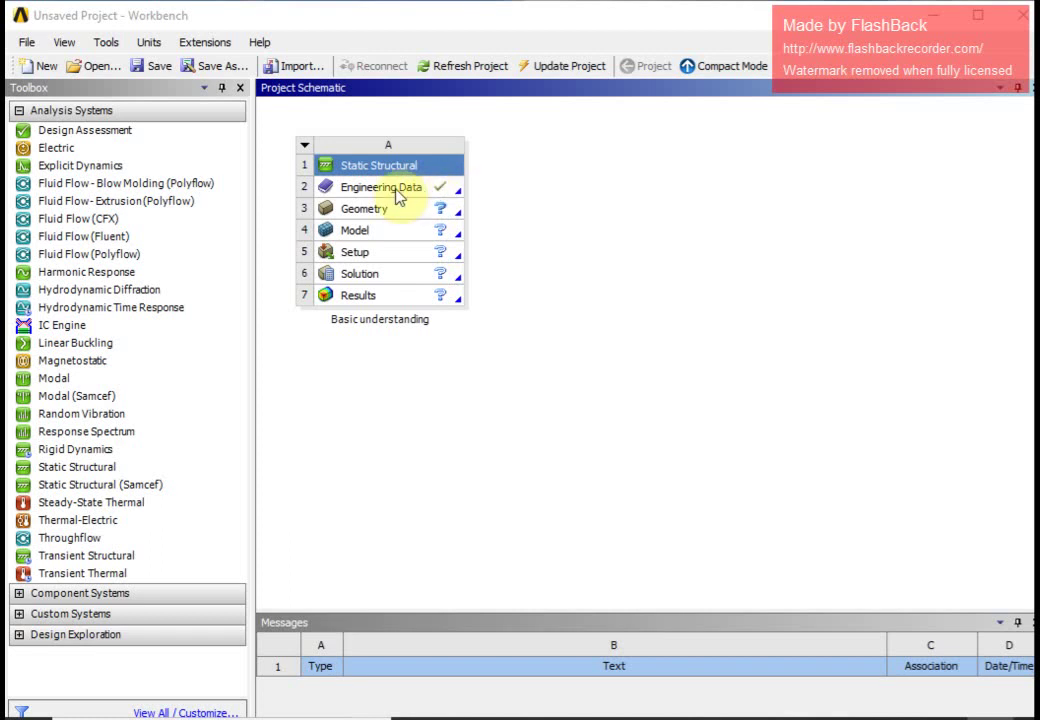
Open the system's Engineering Data, widen the material names column and display the engineering data sources
{"action": "double_click", "coordinate": [396, 190]}
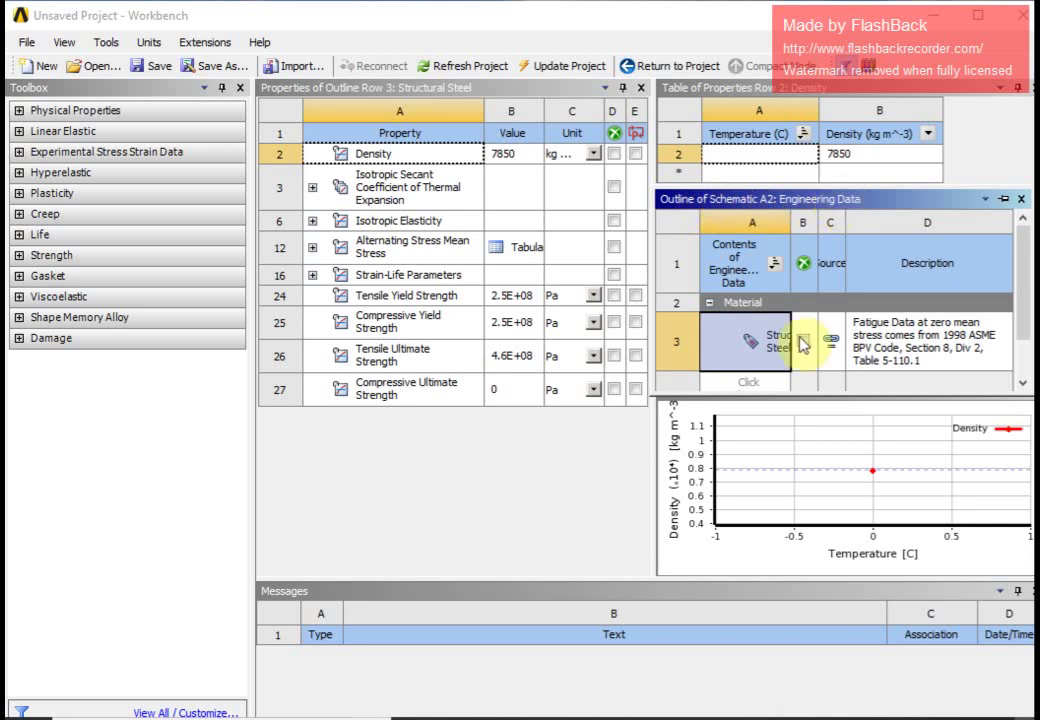
{"action": "left_click_drag", "start_coordinate": [792, 221], "coordinate": [842, 221]}
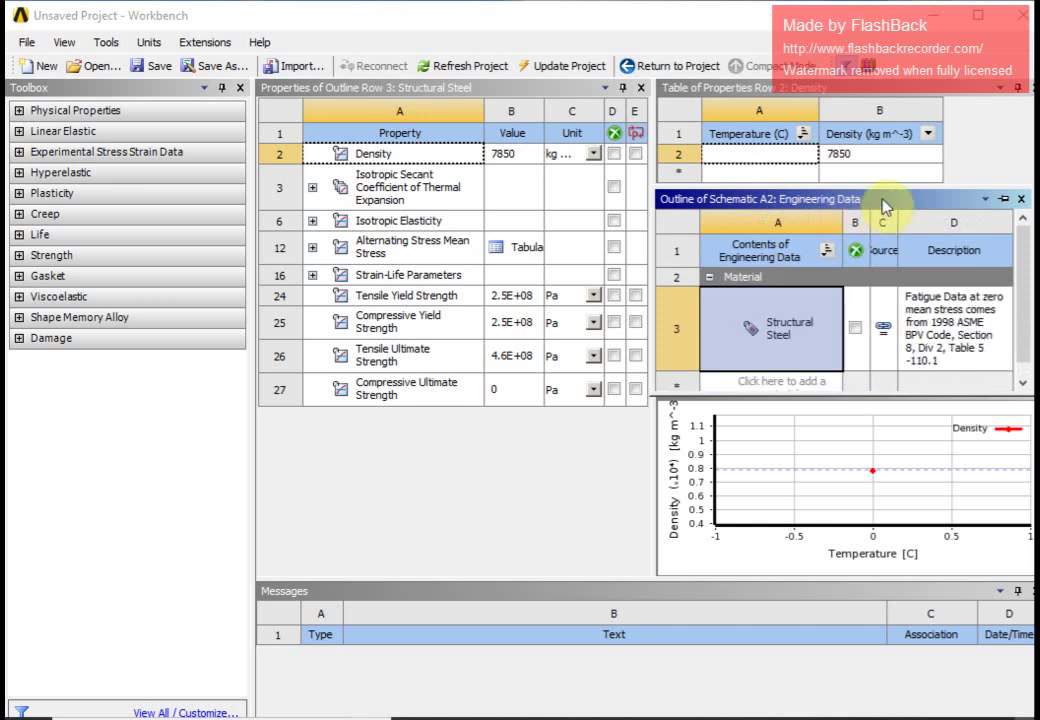
{"action": "left_click", "coordinate": [884, 388]}
{"action": "right_click", "coordinate": [884, 381]}
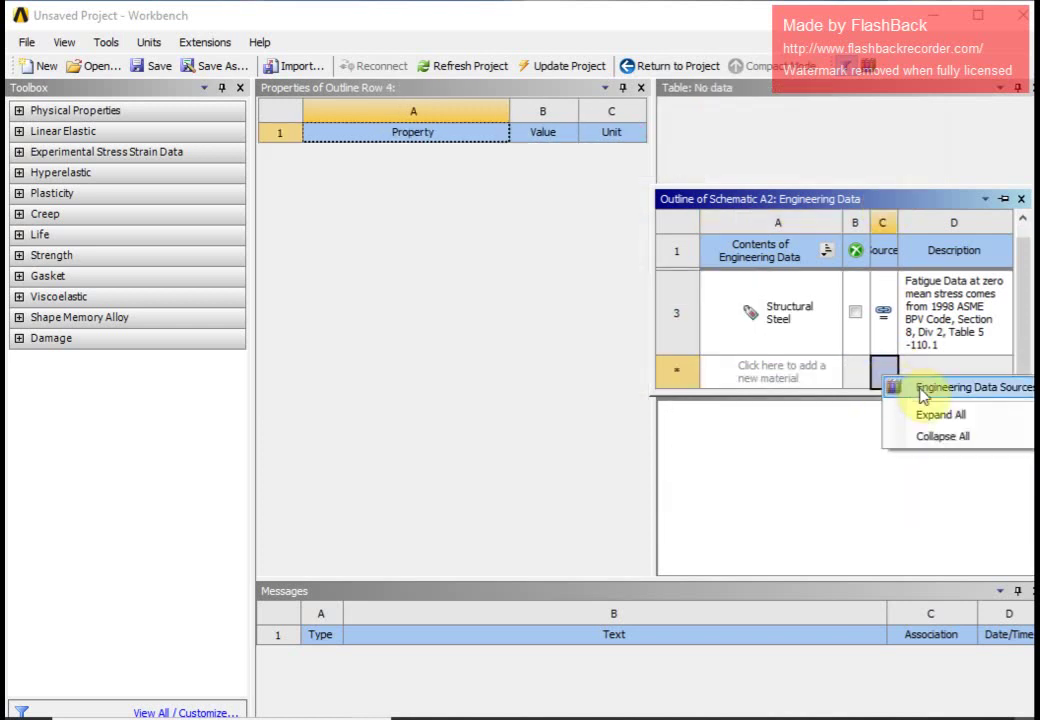
{"action": "left_click", "coordinate": [922, 389]}
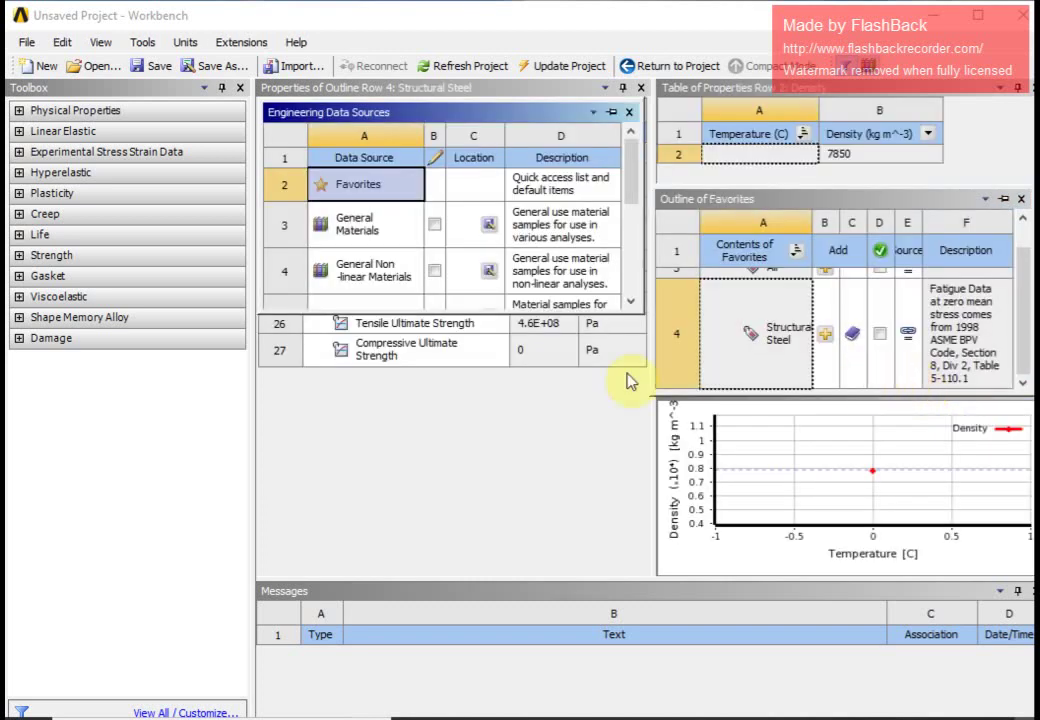
Browse the materials in the General Materials library, uncover the Structural Steel properties and return to the project schematic
{"action": "left_click", "coordinate": [346, 221]}
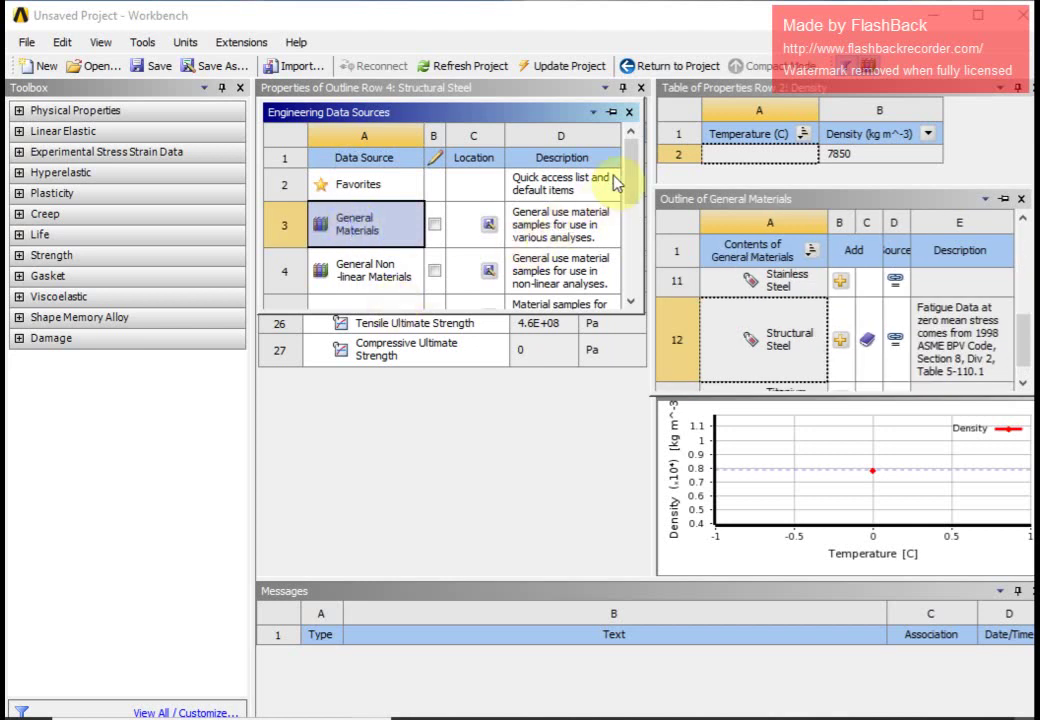
{"action": "left_click_drag", "start_coordinate": [630, 156], "coordinate": [598, 150]}
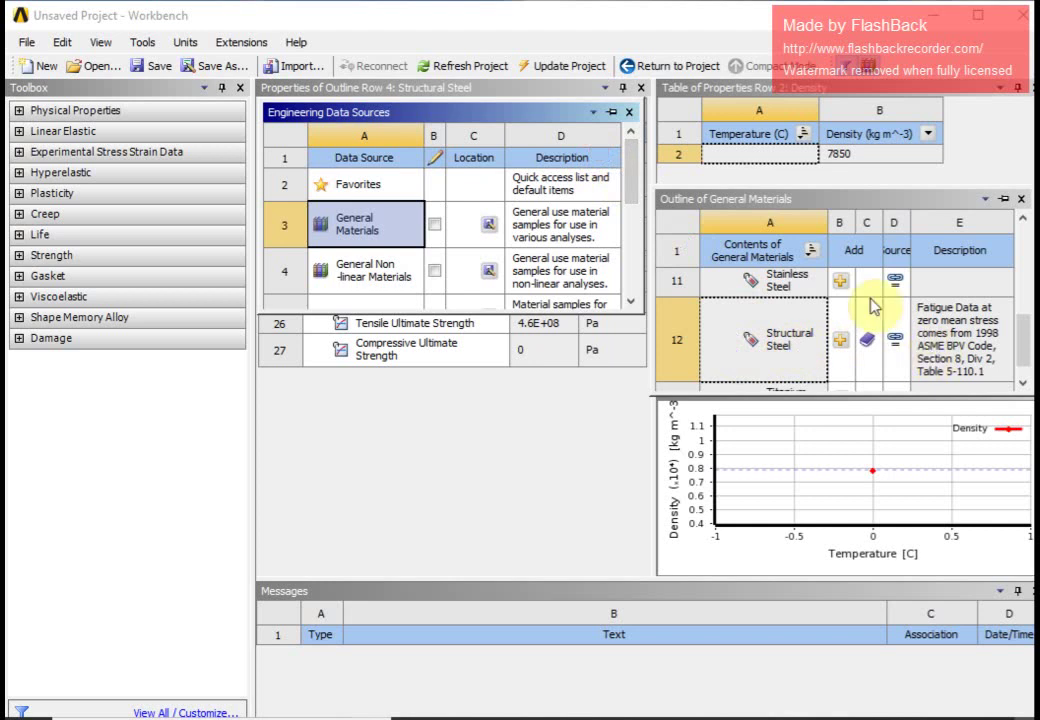
{"action": "left_click", "coordinate": [842, 283]}
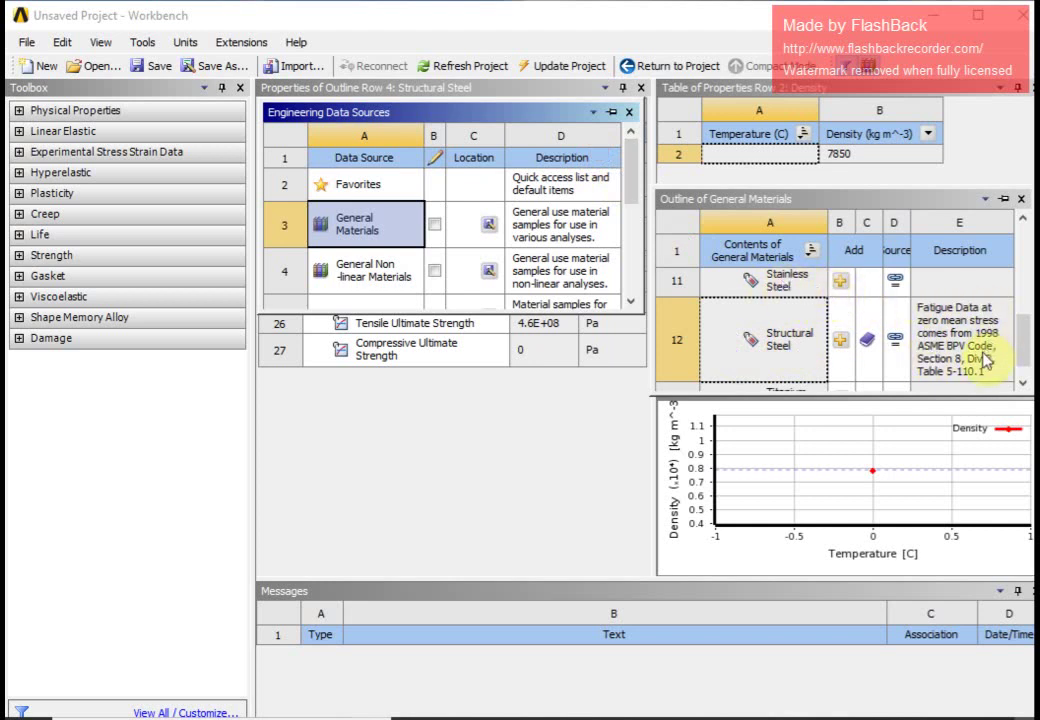
{"action": "left_click_drag", "start_coordinate": [1022, 332], "coordinate": [1022, 283]}
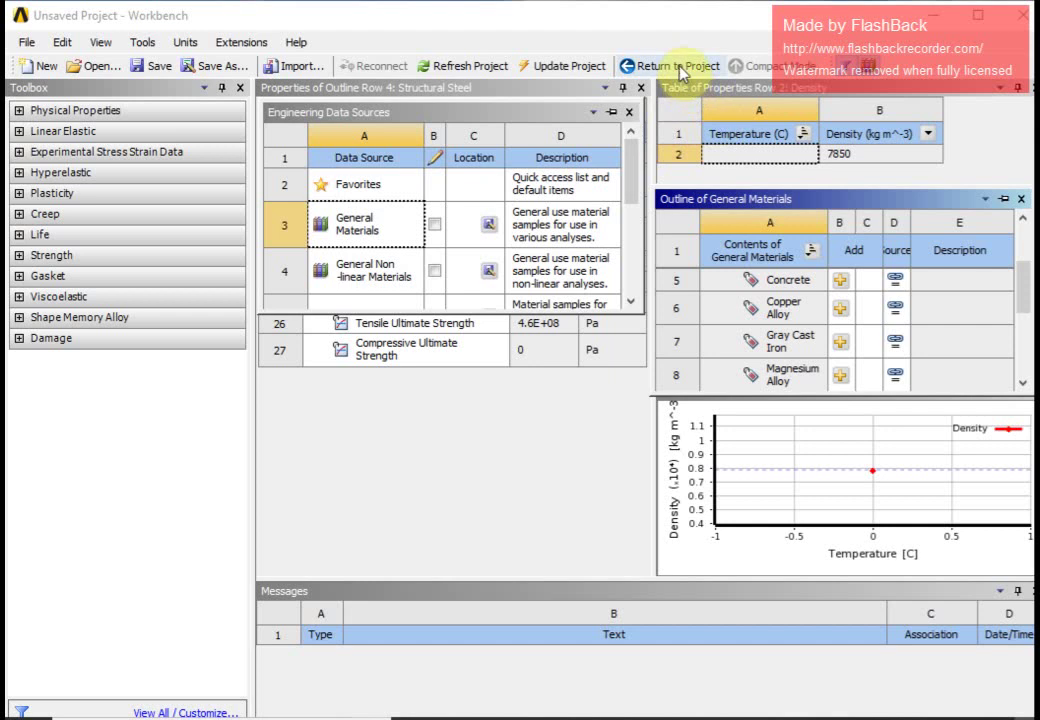
{"action": "left_click_drag", "start_coordinate": [553, 118], "coordinate": [553, 389]}
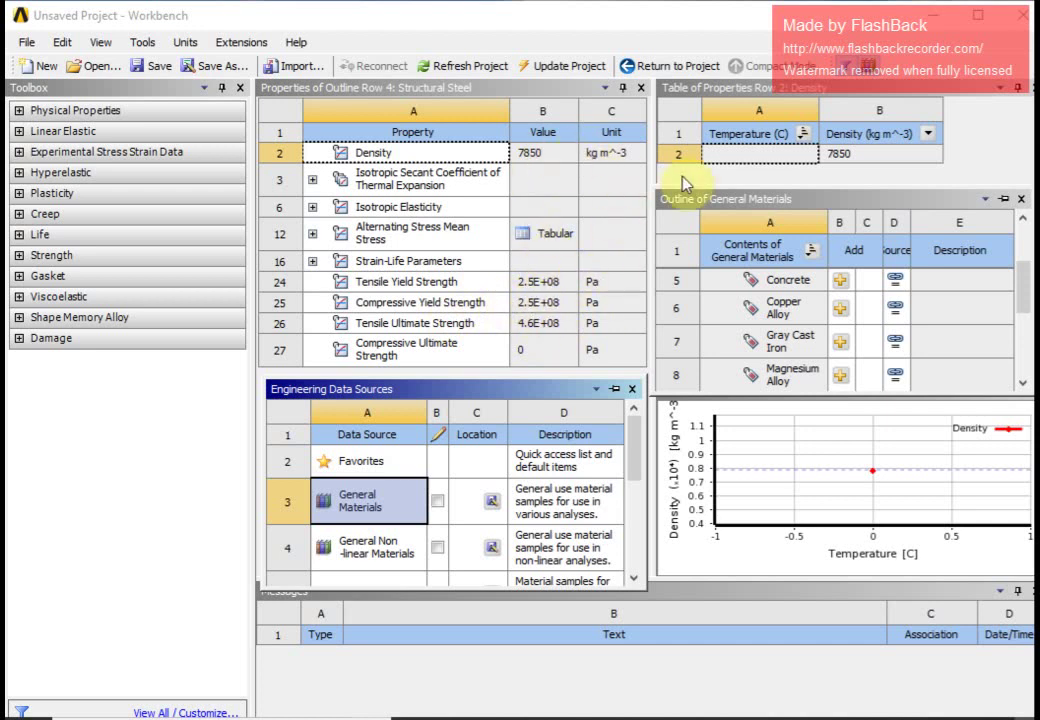
{"action": "left_click", "coordinate": [637, 67]}
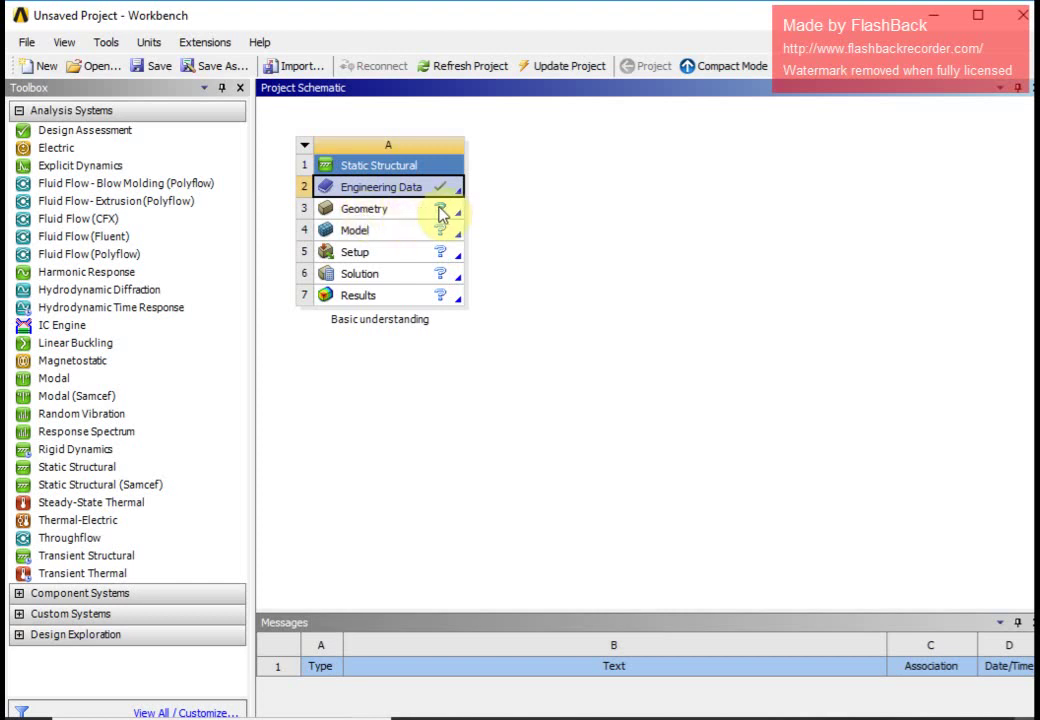
Open the Geometry cell in DesignModeler with millimeter as the length unit and enlarge its window downward
{"action": "double_click", "coordinate": [361, 212]}
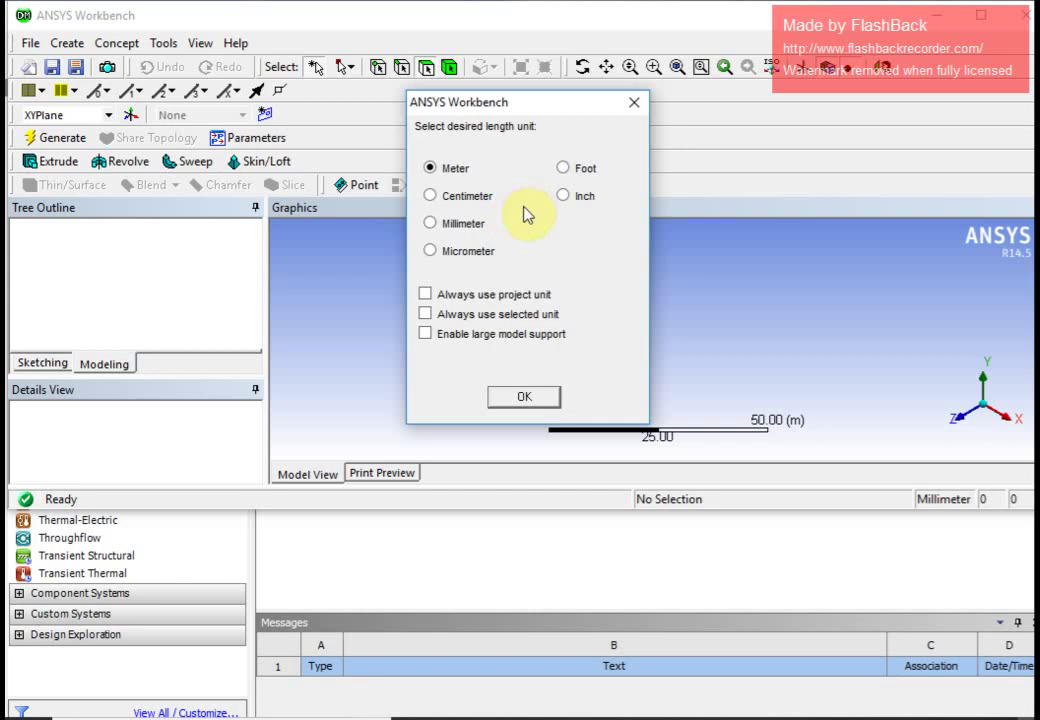
{"action": "left_click", "coordinate": [431, 224]}
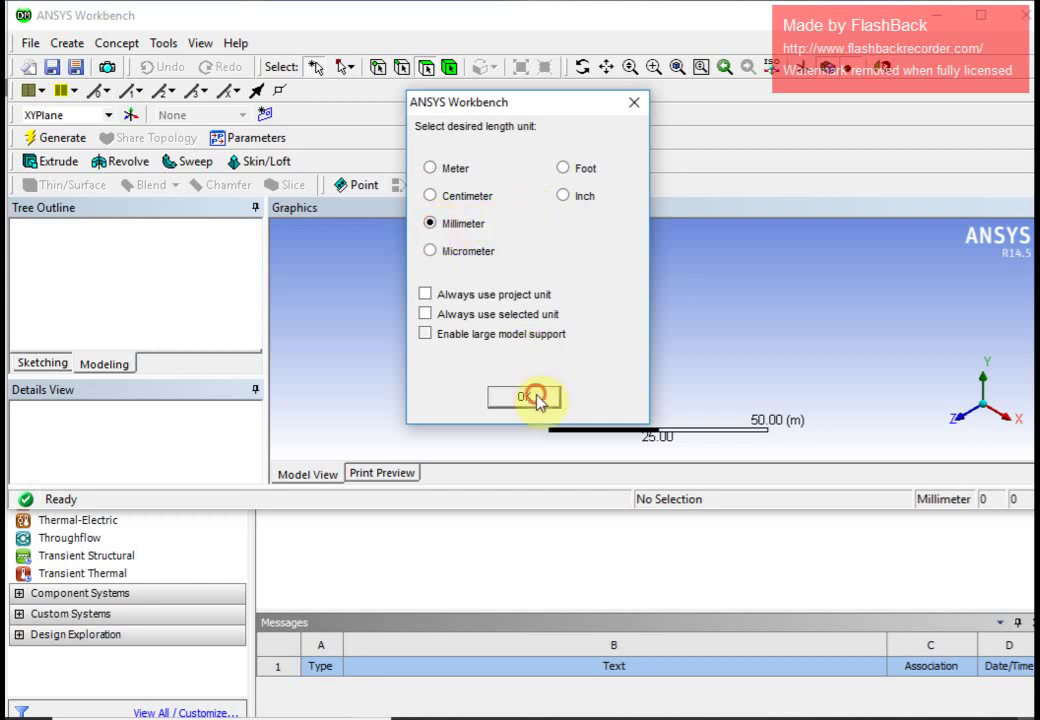
{"action": "left_click", "coordinate": [534, 396]}
{"action": "left_click_drag", "start_coordinate": [578, 511], "coordinate": [594, 708]}
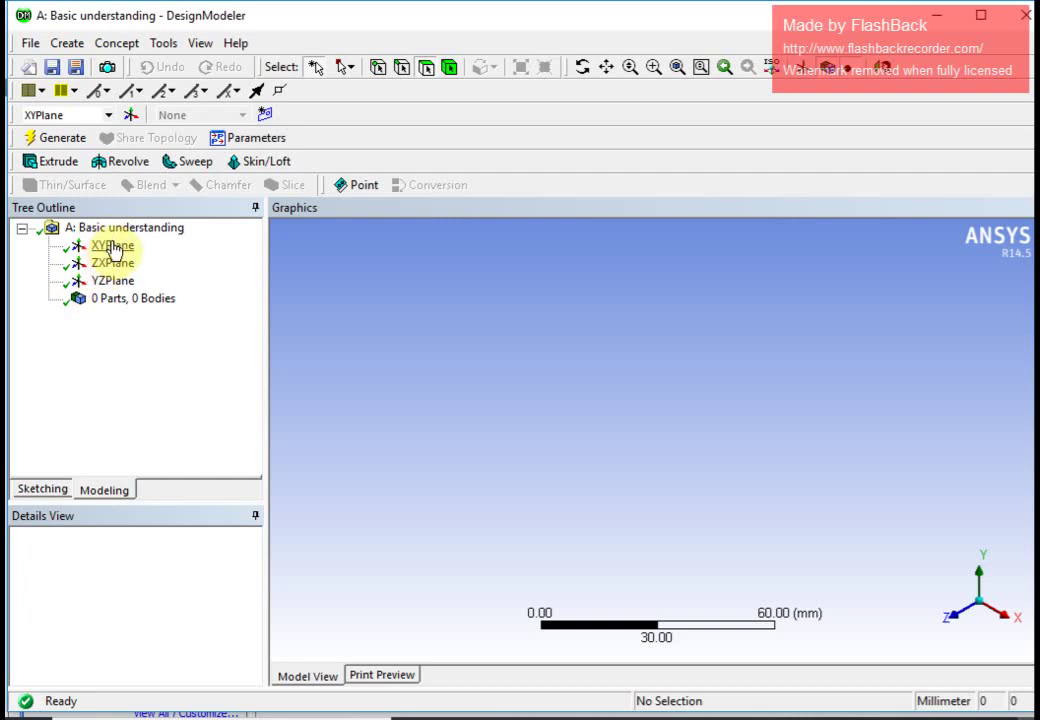
Sketch a rectangle about 23 mm wide and 66 mm high on the XY plane, starting at the origin
{"action": "left_click", "coordinate": [112, 245]}
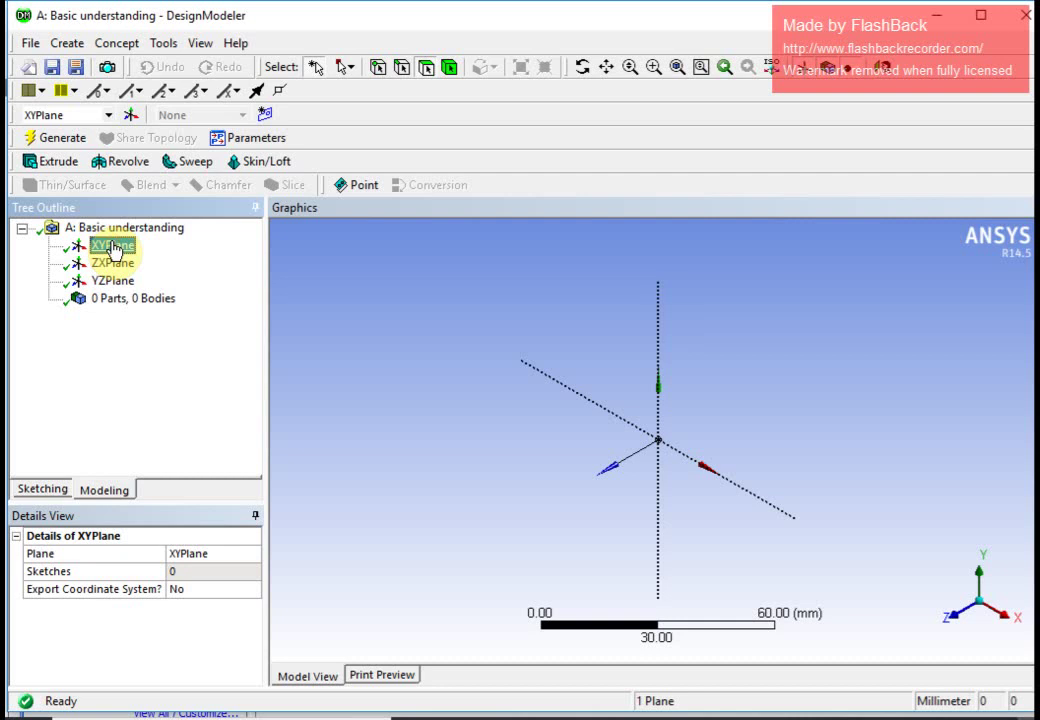
{"action": "left_click", "coordinate": [48, 491]}
{"action": "left_click", "coordinate": [100, 491]}
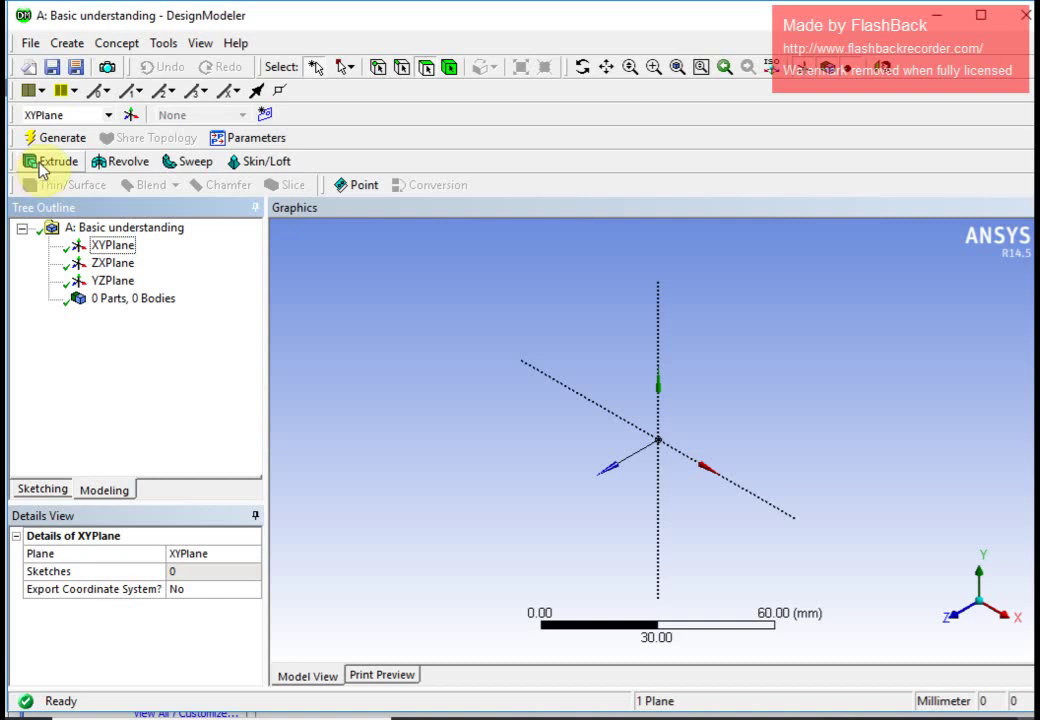
{"action": "left_click", "coordinate": [53, 487]}
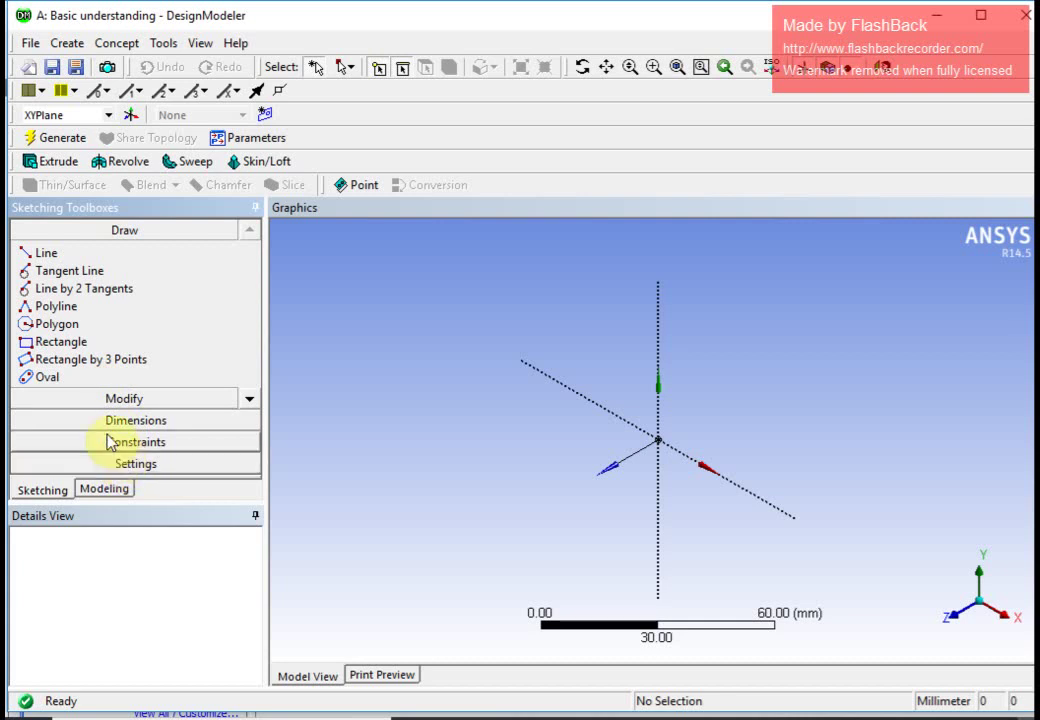
{"action": "left_click", "coordinate": [62, 342]}
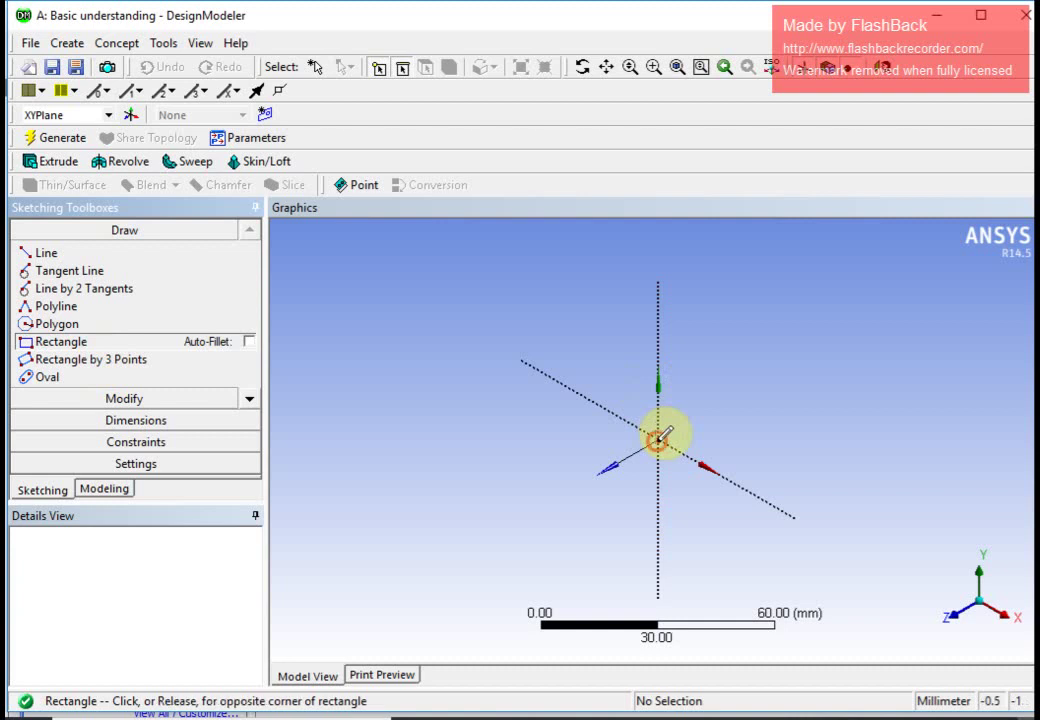
{"action": "left_click", "coordinate": [659, 439]}
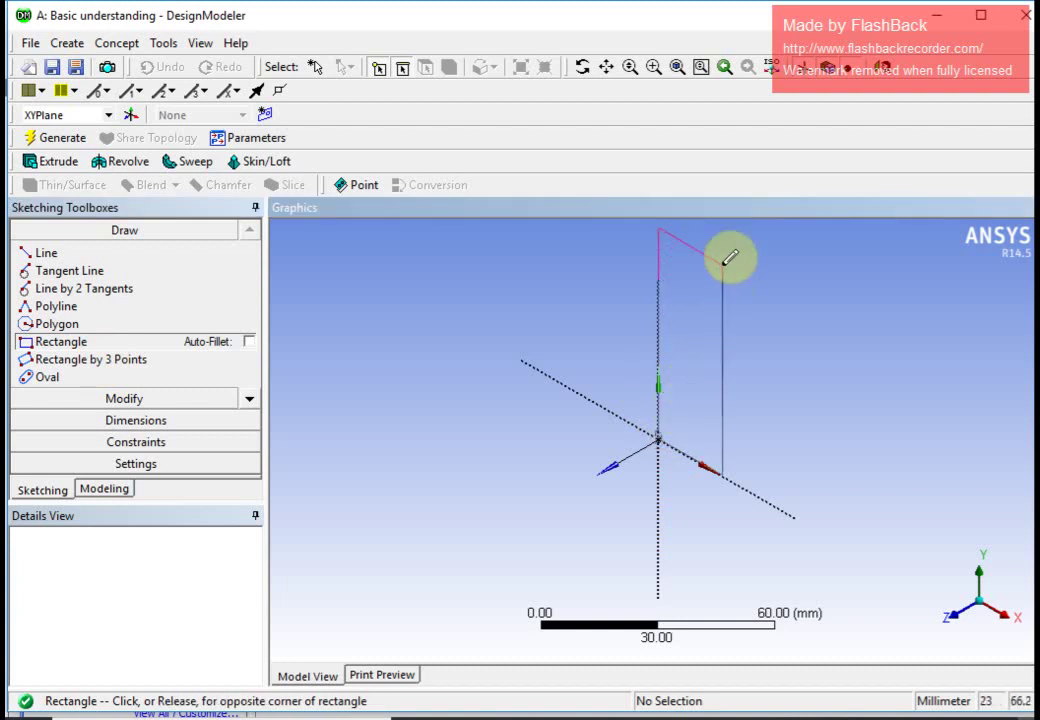
{"action": "left_click", "coordinate": [722, 263]}
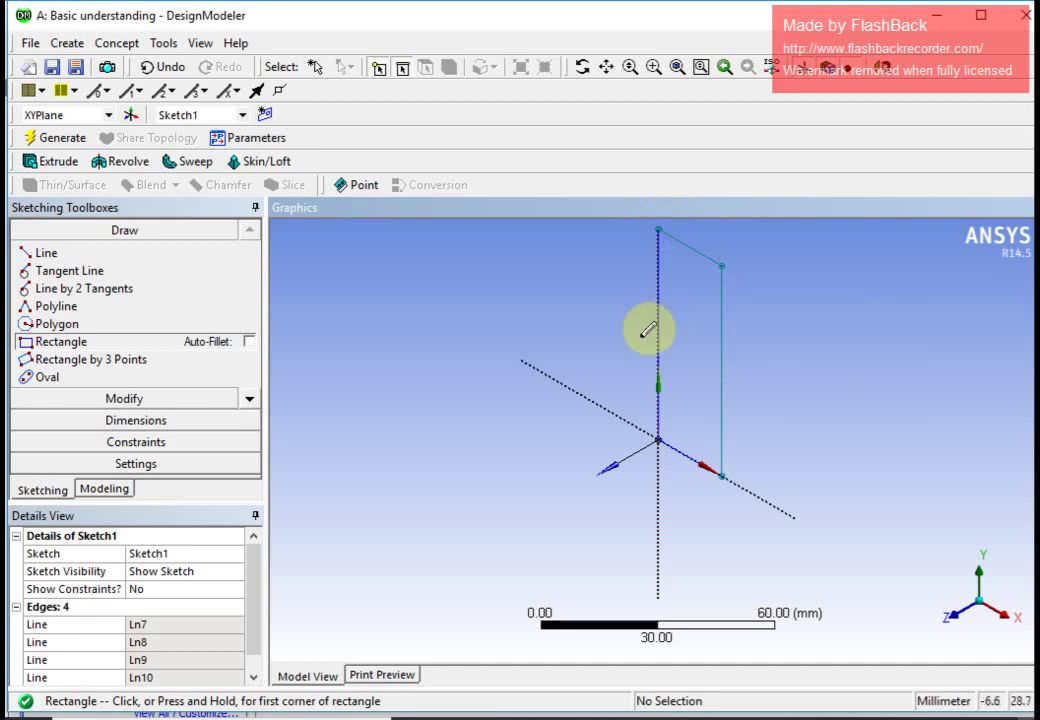
{"action": "left_click", "coordinate": [252, 565]}
{"action": "left_click_drag", "start_coordinate": [252, 565], "coordinate": [260, 615]}
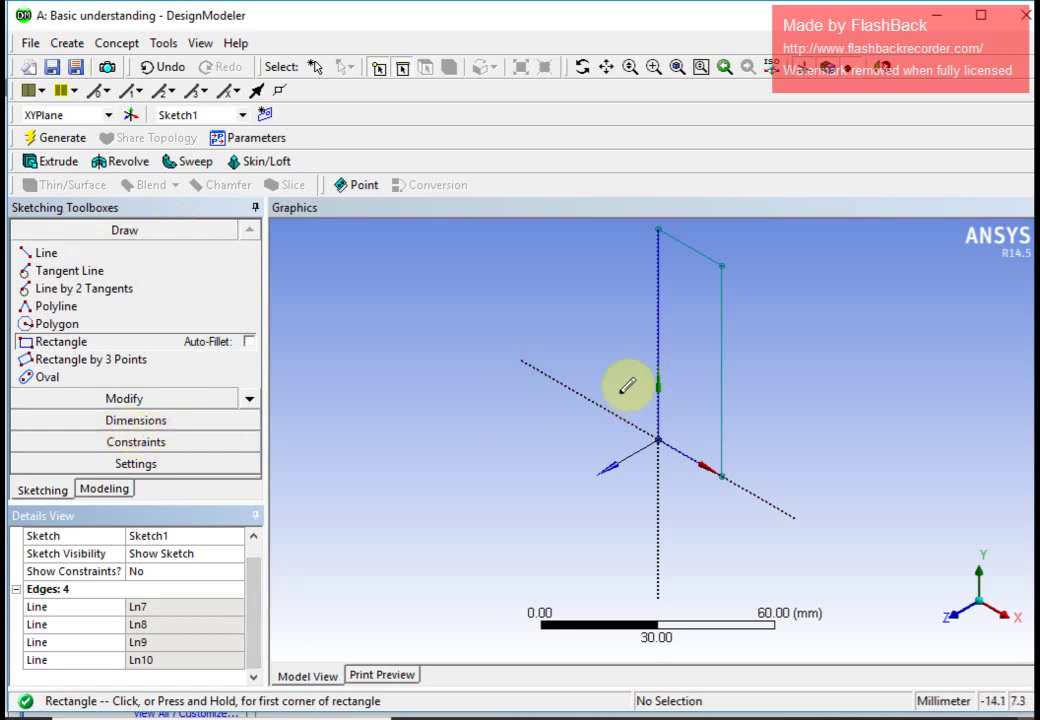
Dimension the rectangle's vertical edge away from the Y axis and set its height to 125 mm
{"action": "left_click", "coordinate": [190, 421]}
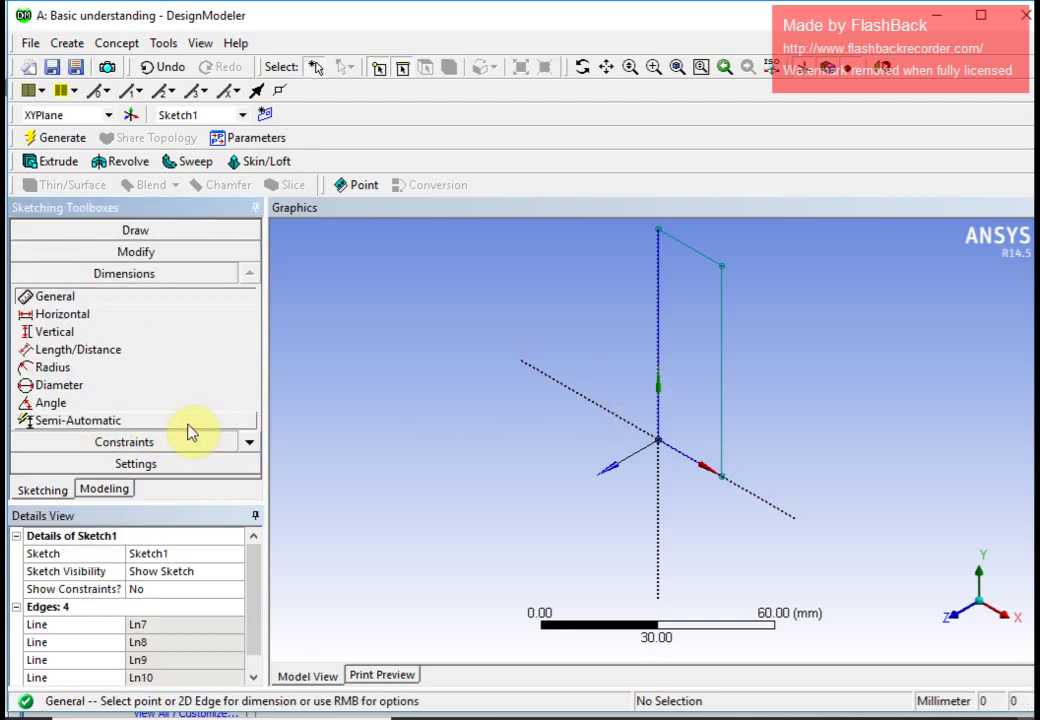
{"action": "left_click", "coordinate": [70, 297]}
{"action": "left_click", "coordinate": [723, 385]}
{"action": "left_click", "coordinate": [763, 398]}
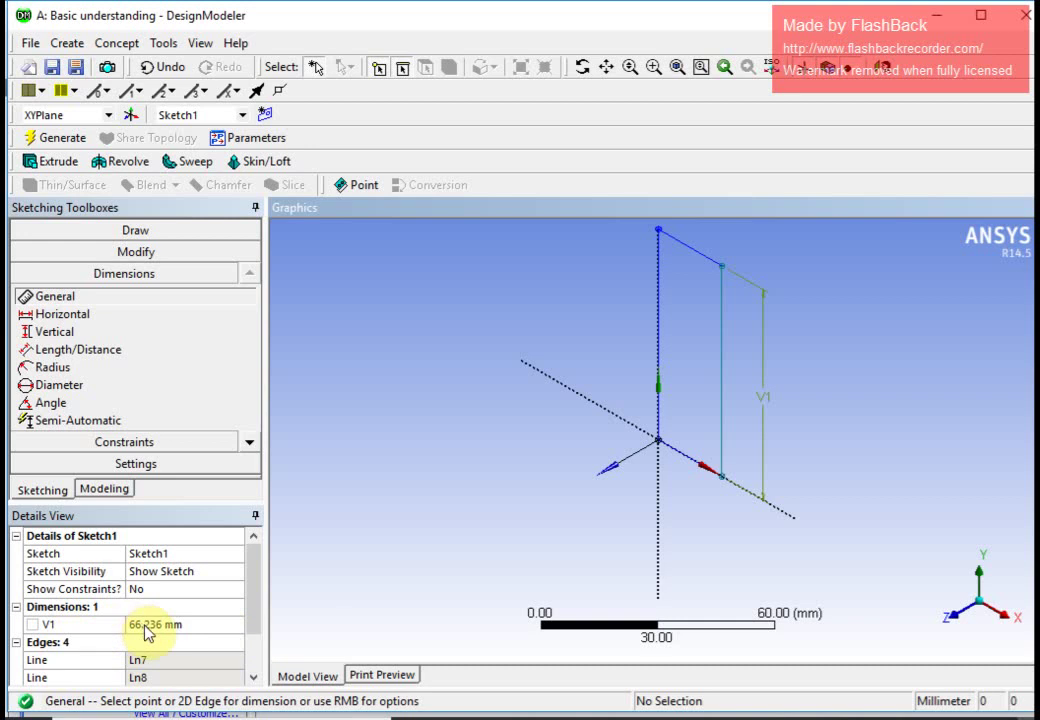
{"action": "left_click", "coordinate": [141, 625]}
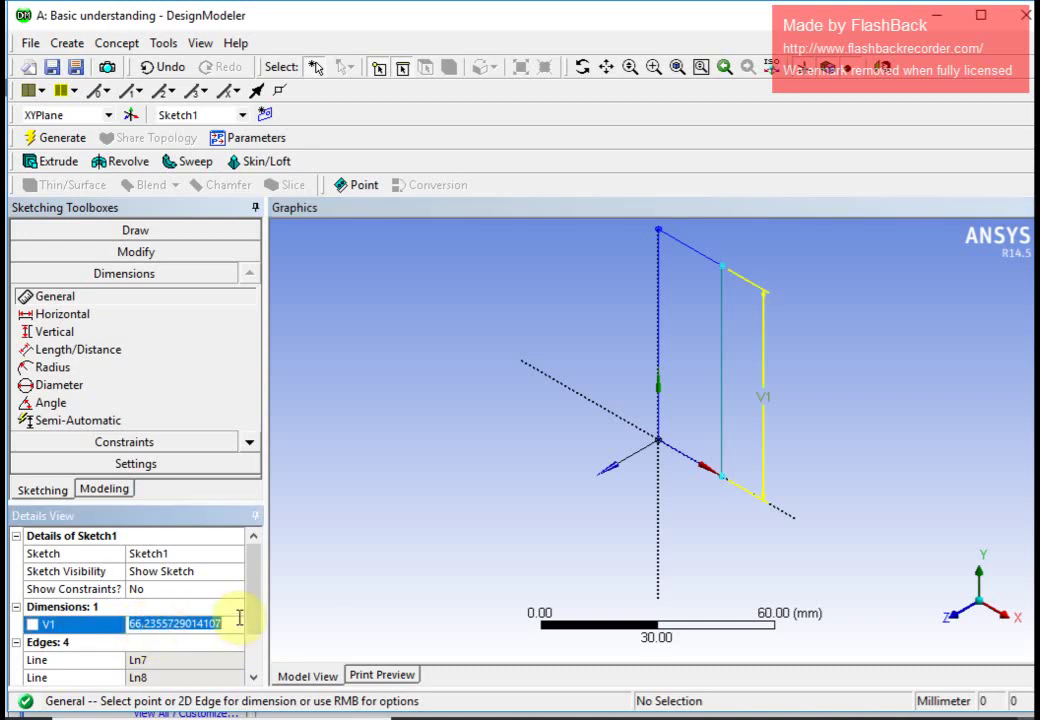
{"action": "type", "text": "125"}
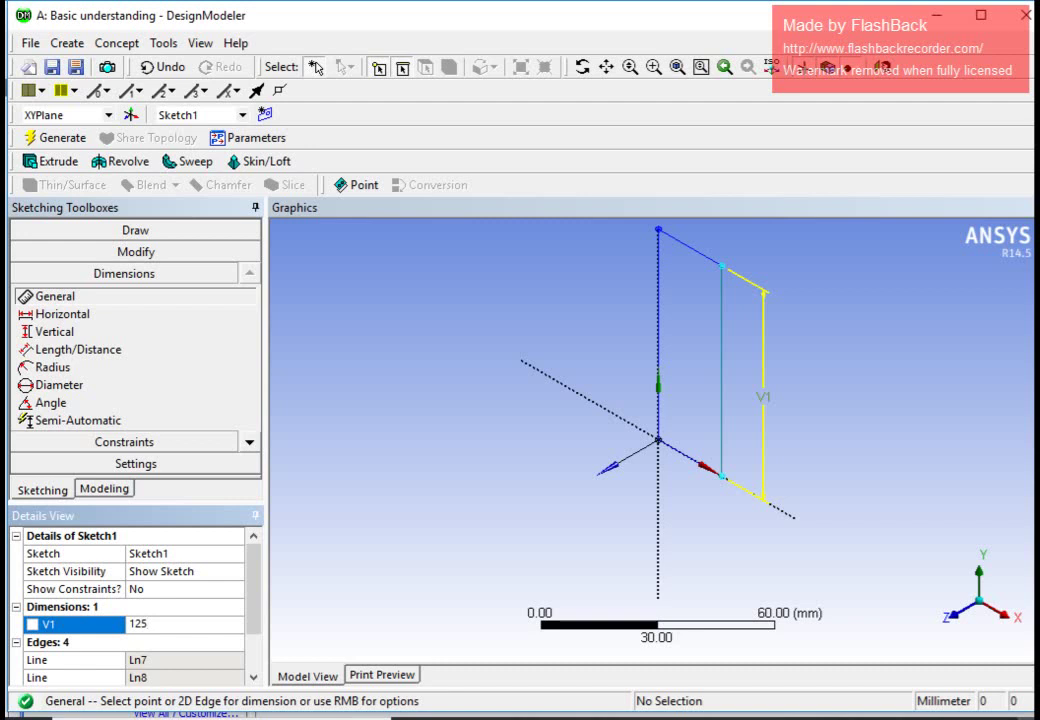
{"action": "key", "text": "Return"}
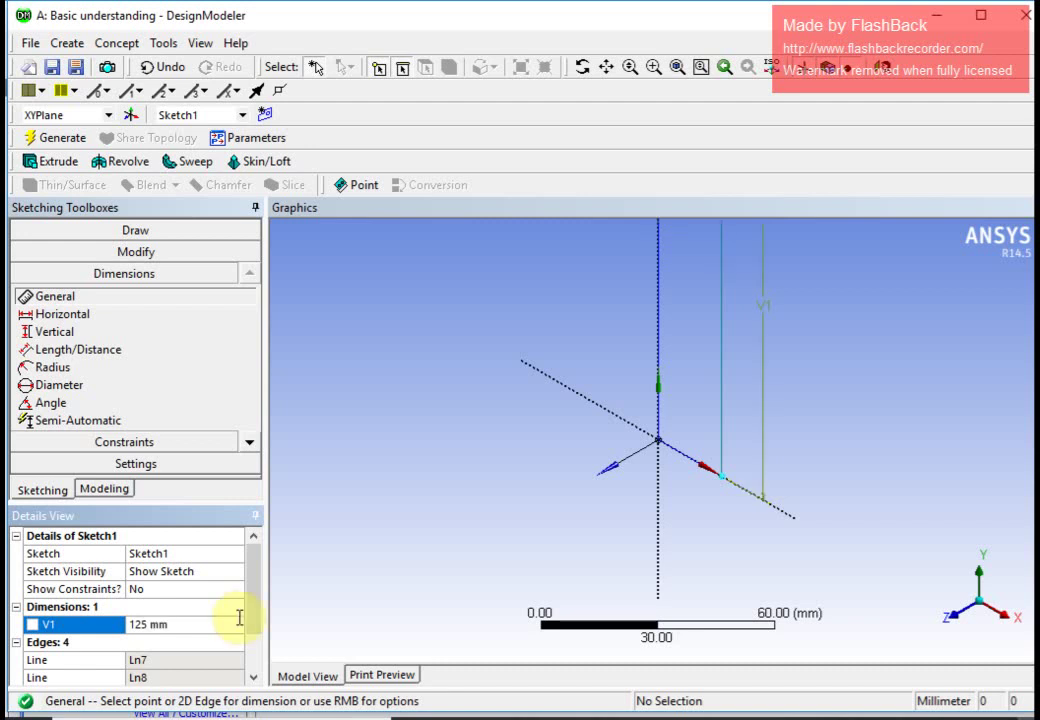
Dimension the rectangle's upper edge and set its width to 25 mm
{"action": "scroll", "coordinate": [668, 495], "scroll_direction": "up", "scroll_amount": 1}
{"action": "scroll", "coordinate": [671, 492], "scroll_direction": "down", "scroll_amount": 2}
{"action": "scroll", "coordinate": [670, 492], "scroll_direction": "down", "scroll_amount": 2}
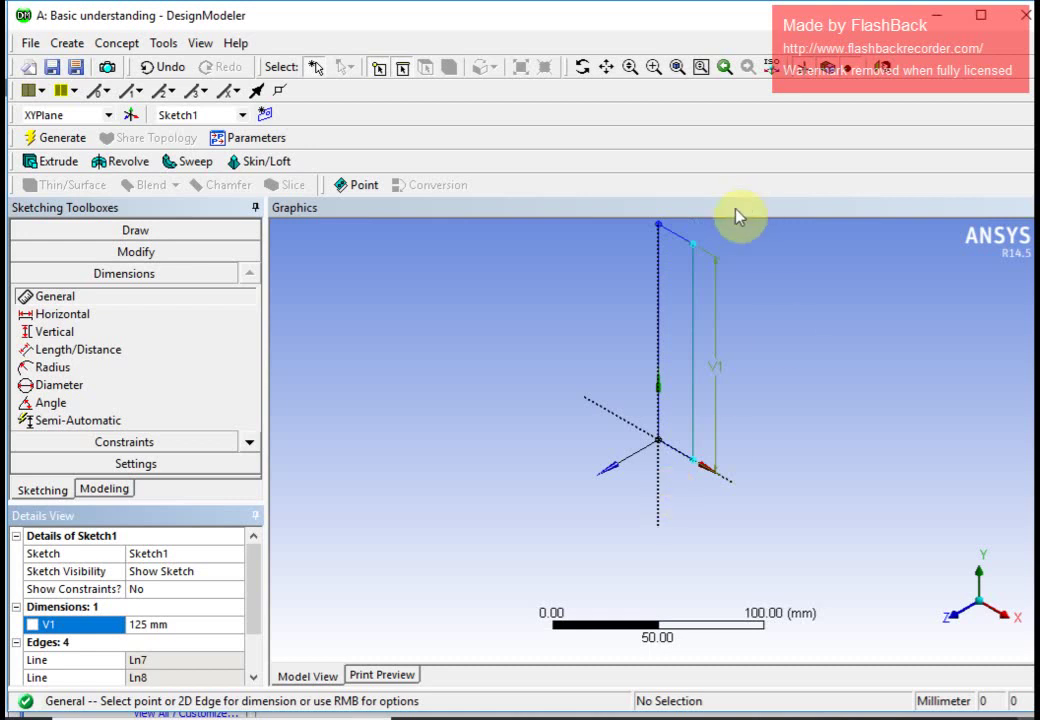
{"action": "scroll", "coordinate": [772, 425], "scroll_direction": "down", "scroll_amount": 1}
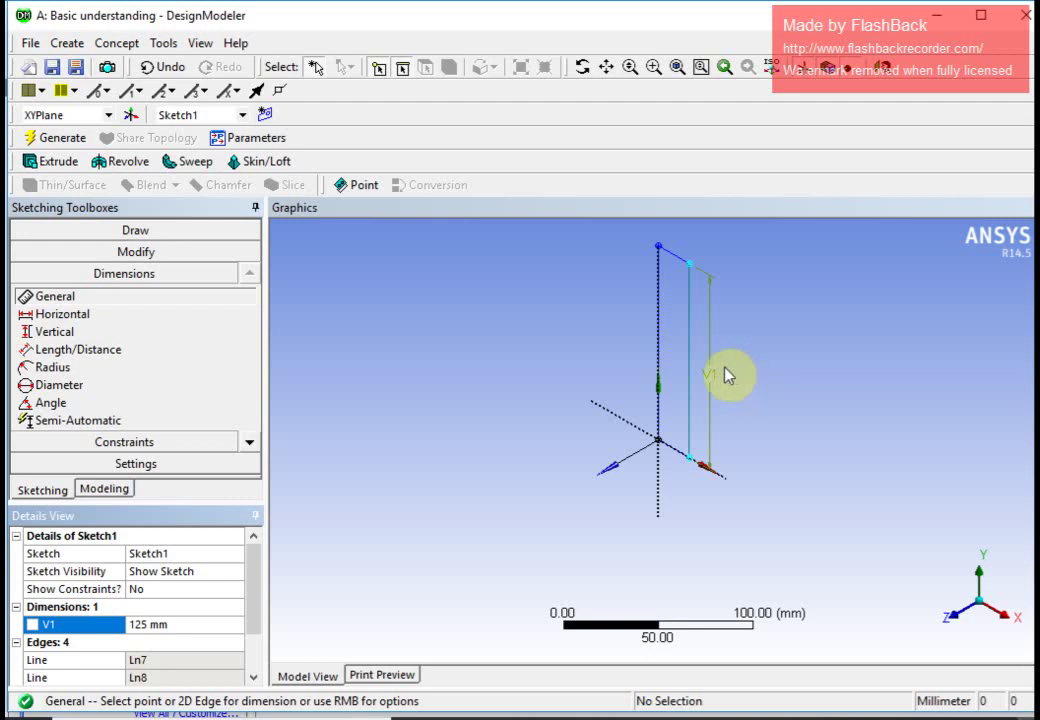
{"action": "left_click", "coordinate": [100, 296]}
{"action": "left_click", "coordinate": [673, 255]}
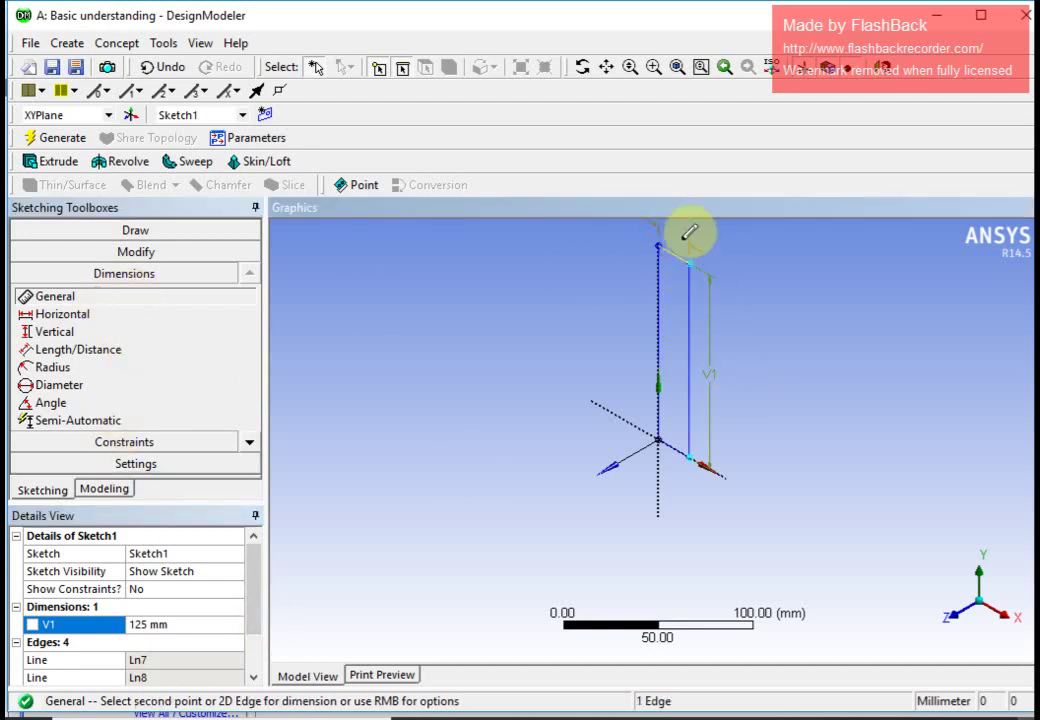
{"action": "left_click", "coordinate": [689, 232]}
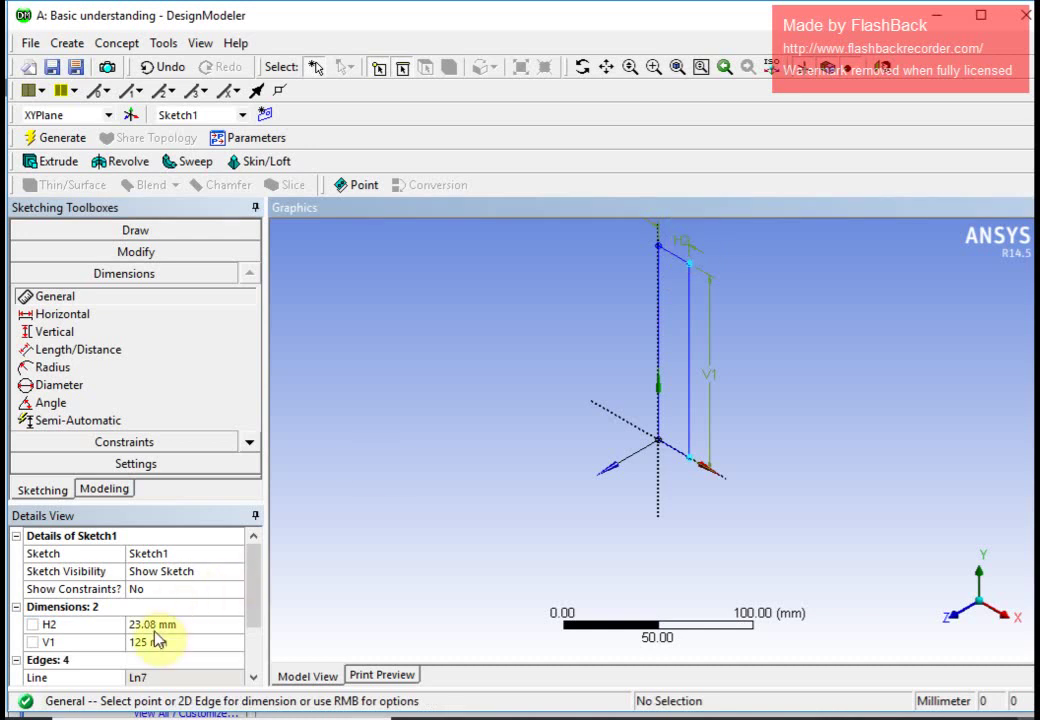
{"action": "left_click", "coordinate": [152, 626]}
{"action": "type", "text": "2"}
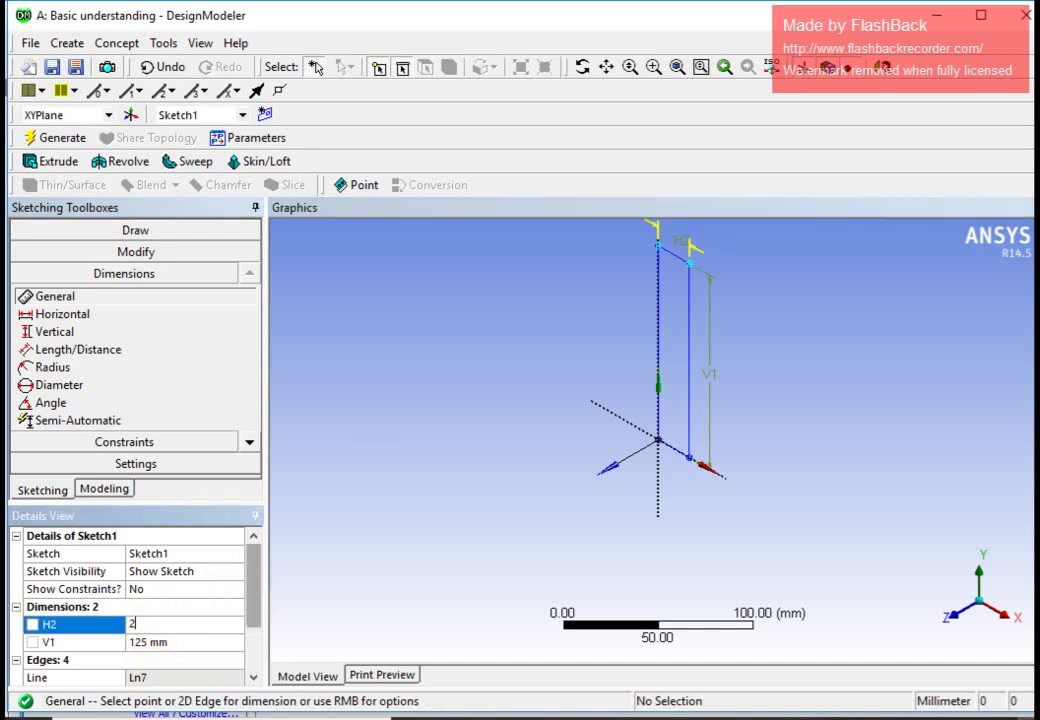
{"action": "type", "text": "5"}
{"action": "key", "text": "Return"}
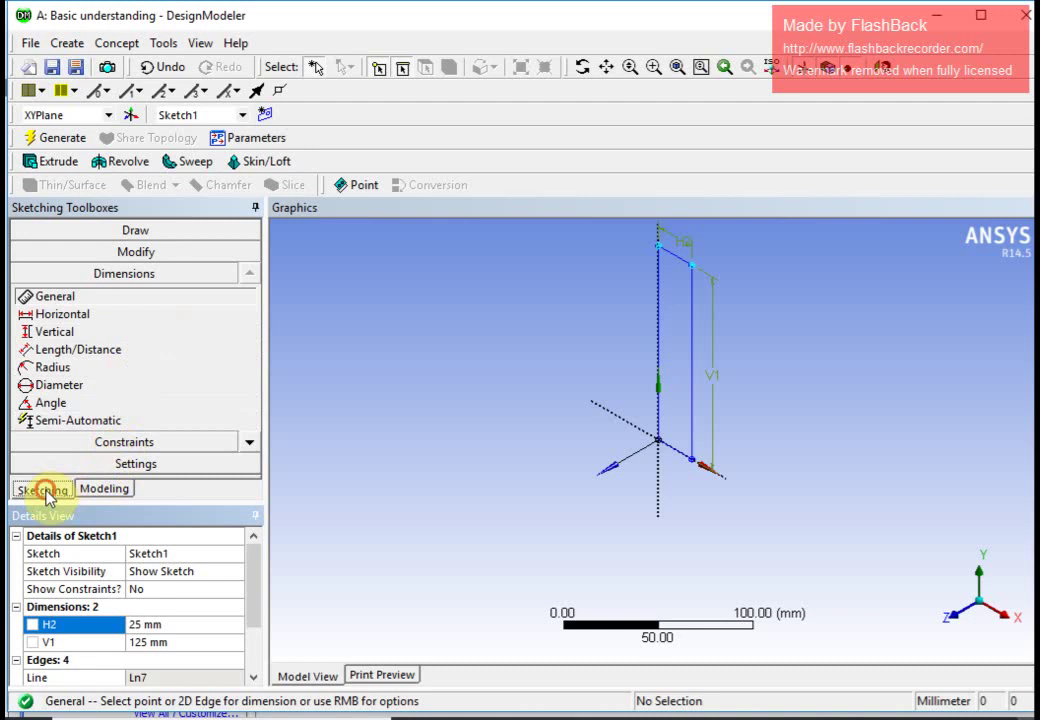
Sketch a second rectangle about 134 mm wide and 34 mm high, starting at the first rectangle's upper corner on the Y axis
{"action": "left_click", "coordinate": [135, 230]}
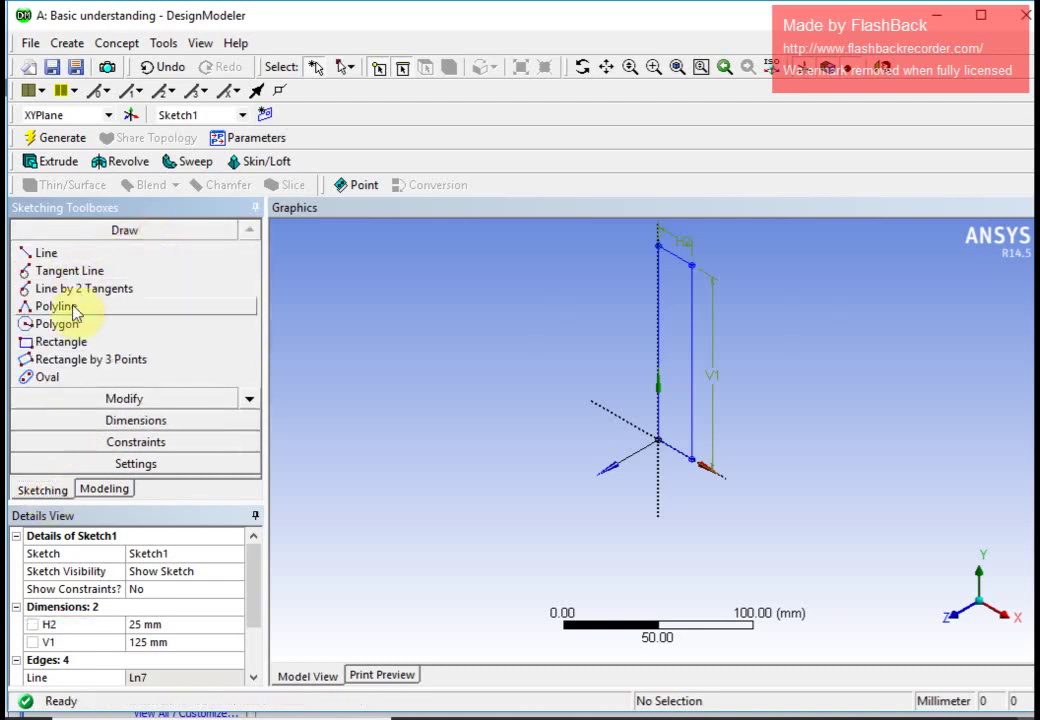
{"action": "left_click", "coordinate": [63, 341]}
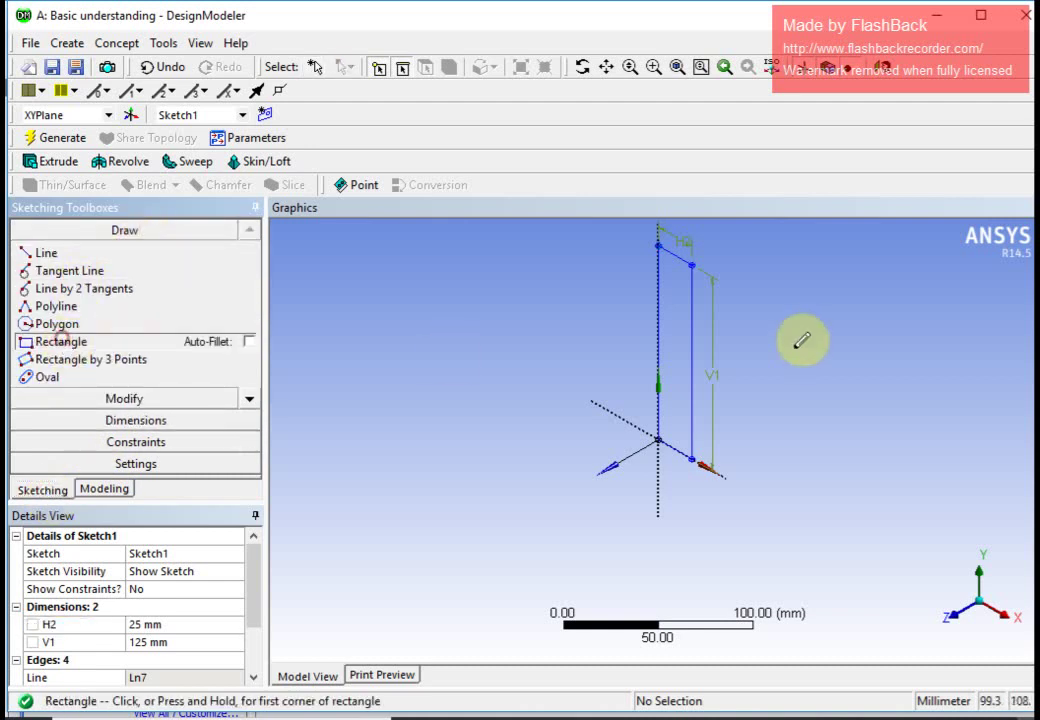
{"action": "left_click", "coordinate": [660, 244]}
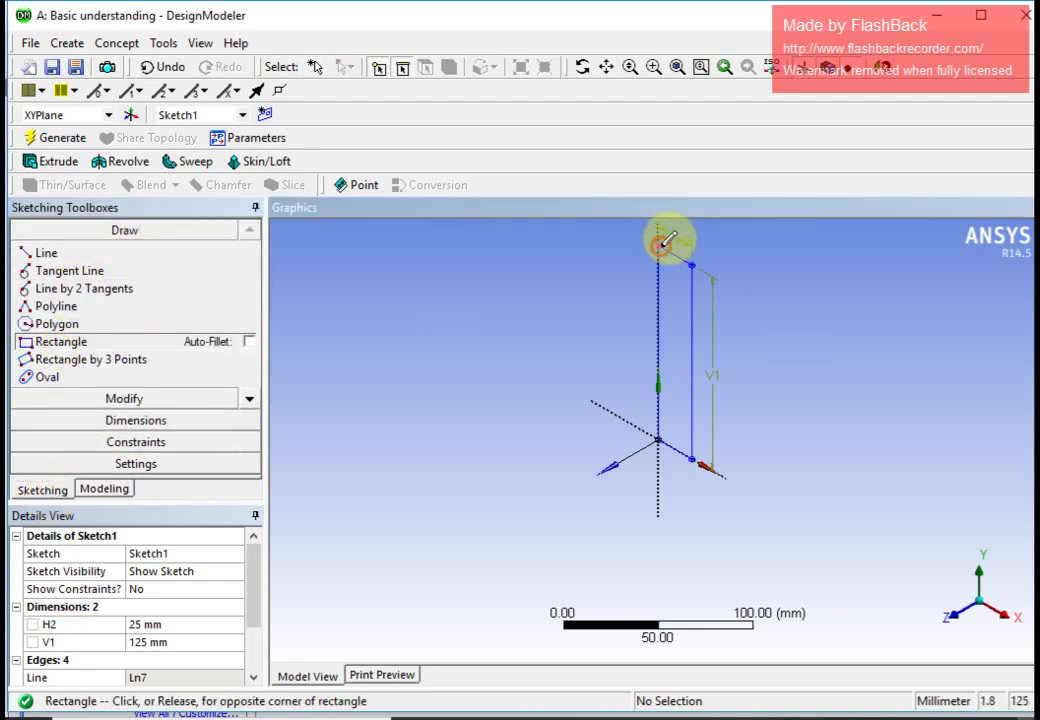
{"action": "left_click", "coordinate": [838, 399]}
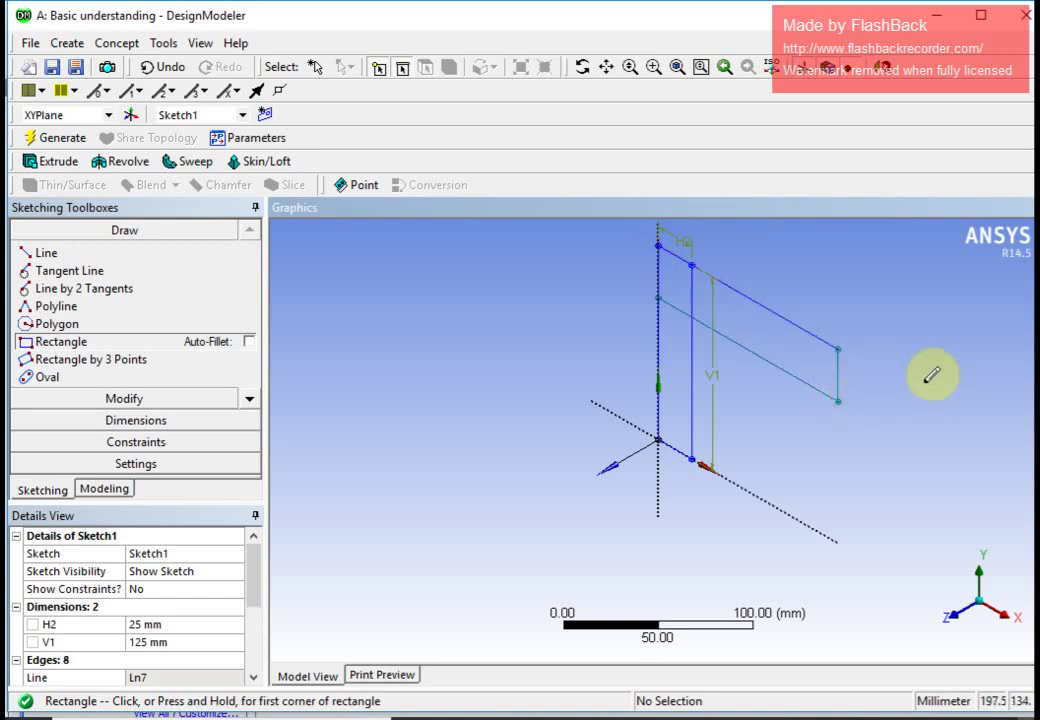
Dimension the second rectangle's upper edge and set its length to 125 mm
{"action": "left_click", "coordinate": [136, 420]}
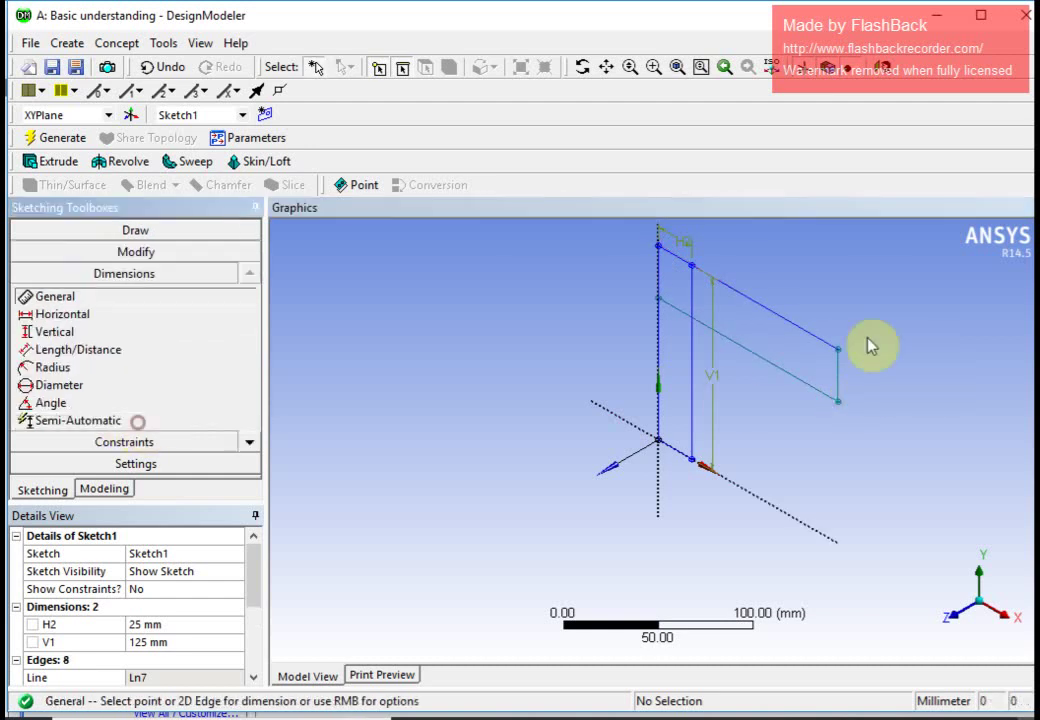
{"action": "left_click", "coordinate": [806, 333]}
{"action": "left_click", "coordinate": [766, 268]}
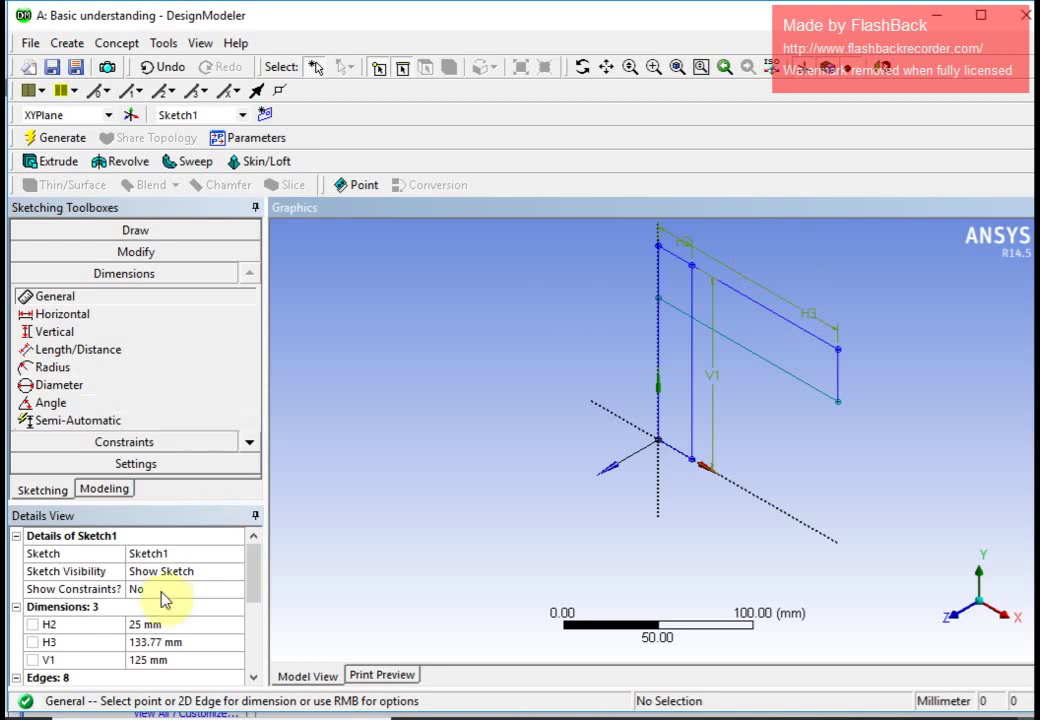
{"action": "left_click", "coordinate": [152, 642]}
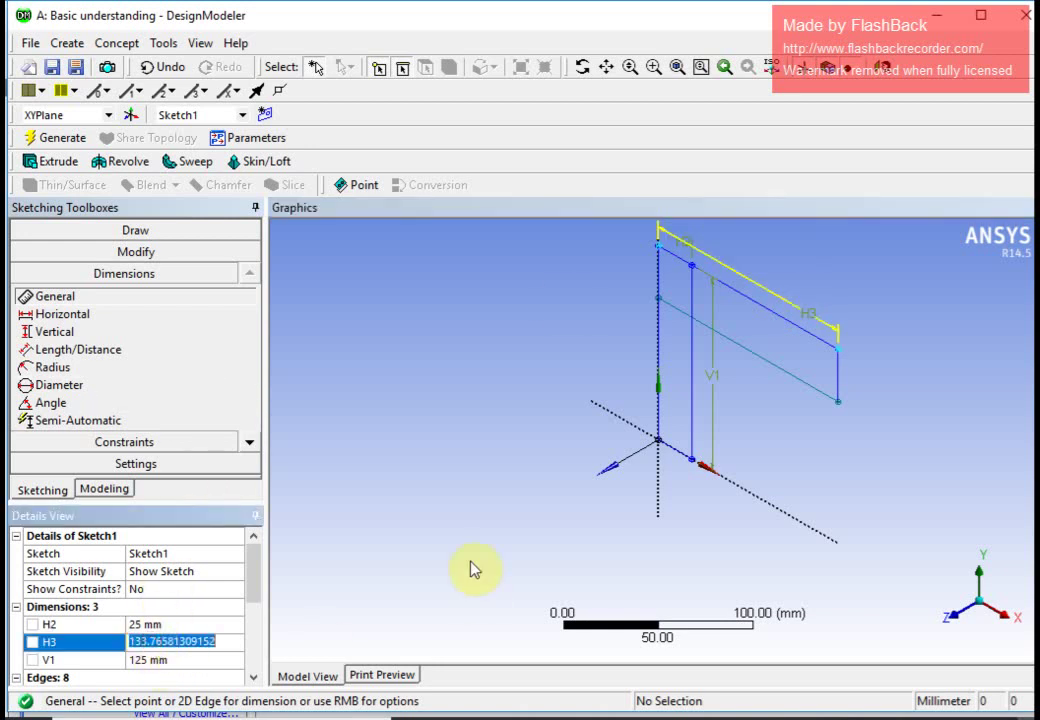
{"action": "type", "text": "12"}
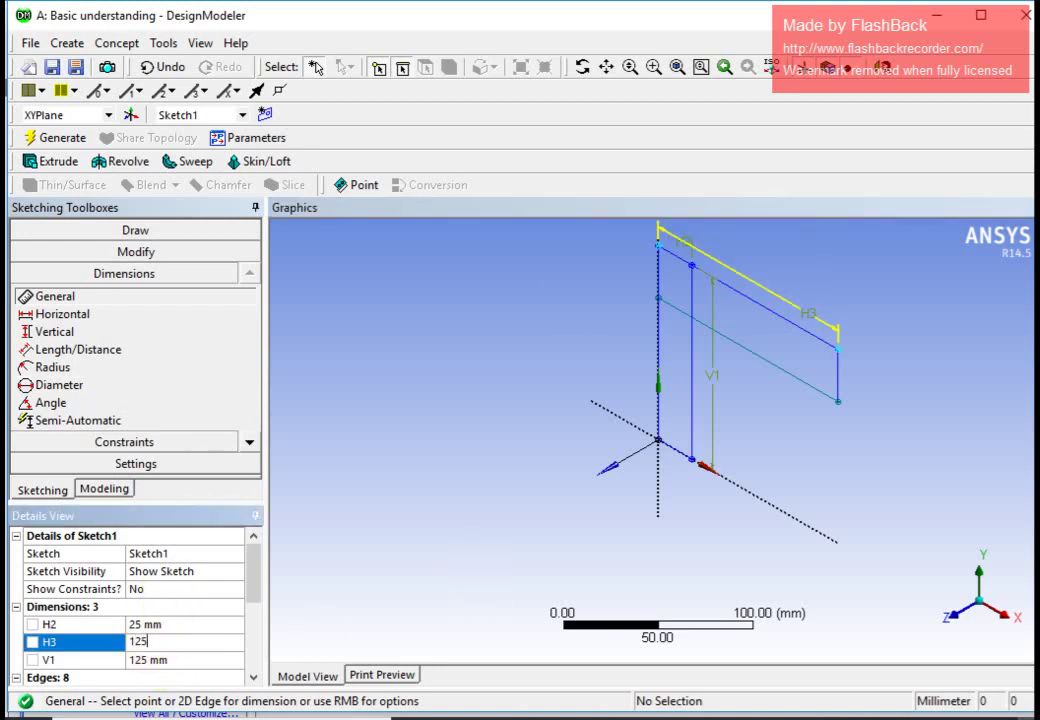
{"action": "type", "text": "5"}
{"action": "key", "text": "Return"}
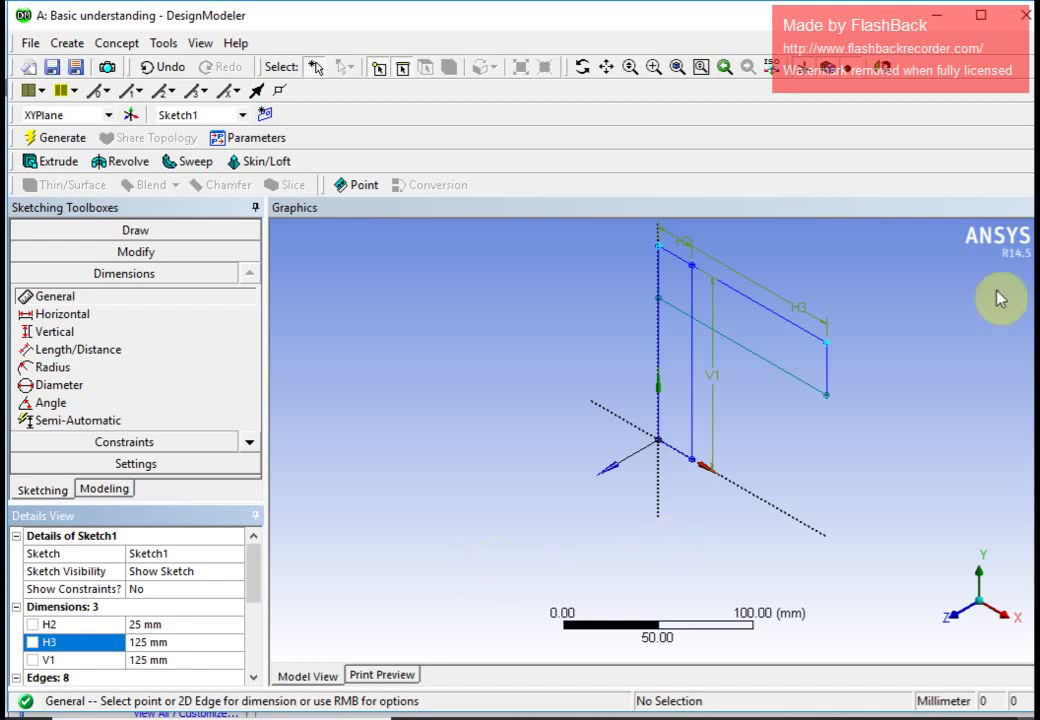
Dimension the short end edge of the second rectangle and set its height to 25 mm
{"action": "left_click", "coordinate": [850, 375]}
{"action": "left_click", "coordinate": [862, 368]}
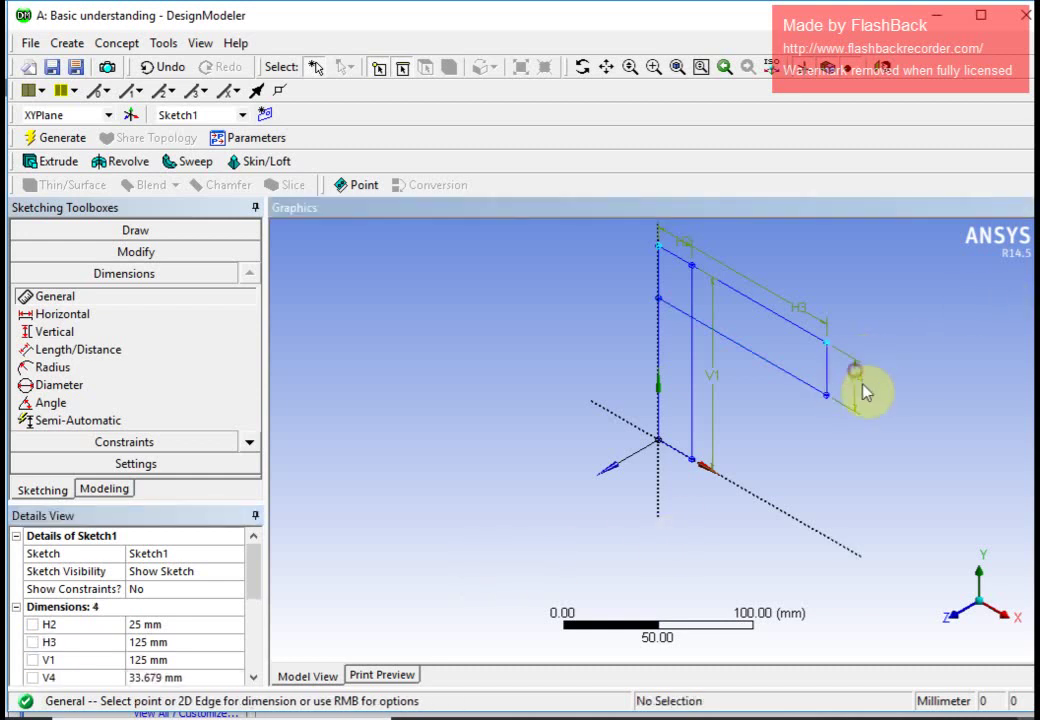
{"action": "left_click", "coordinate": [160, 679]}
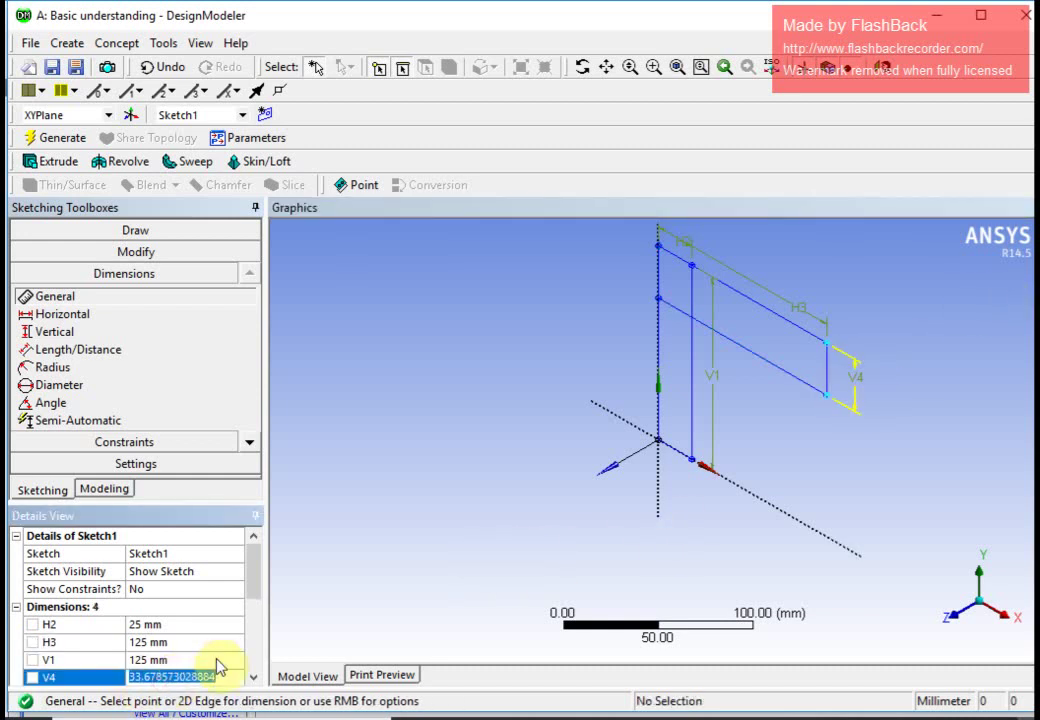
{"action": "type", "text": "25"}
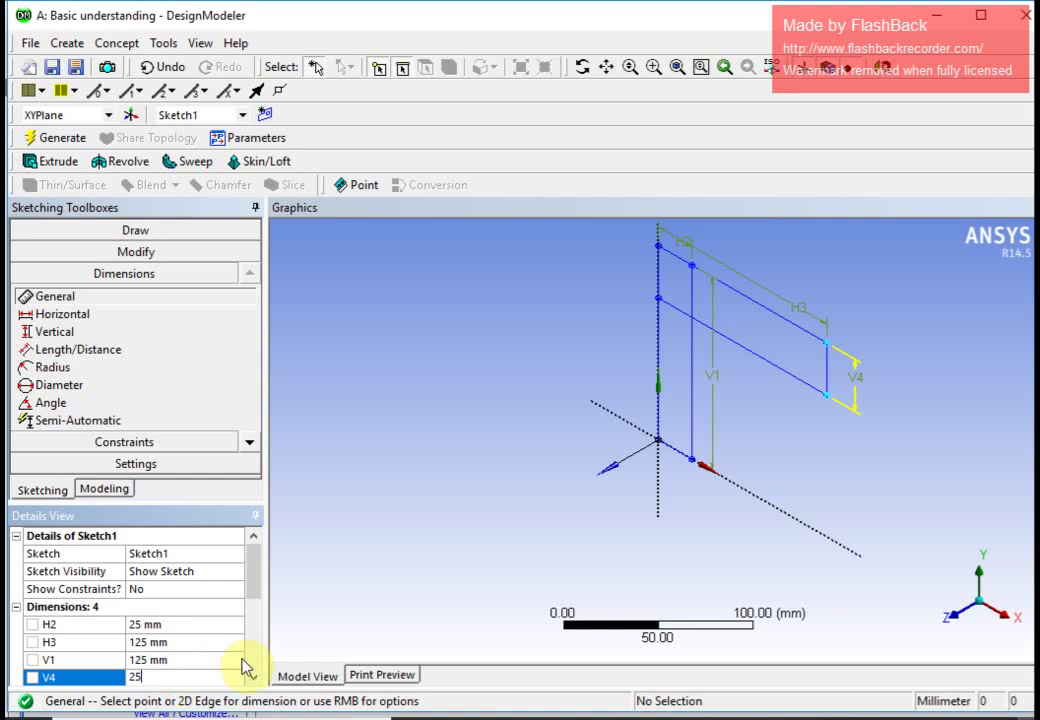
{"action": "key", "text": "Return"}
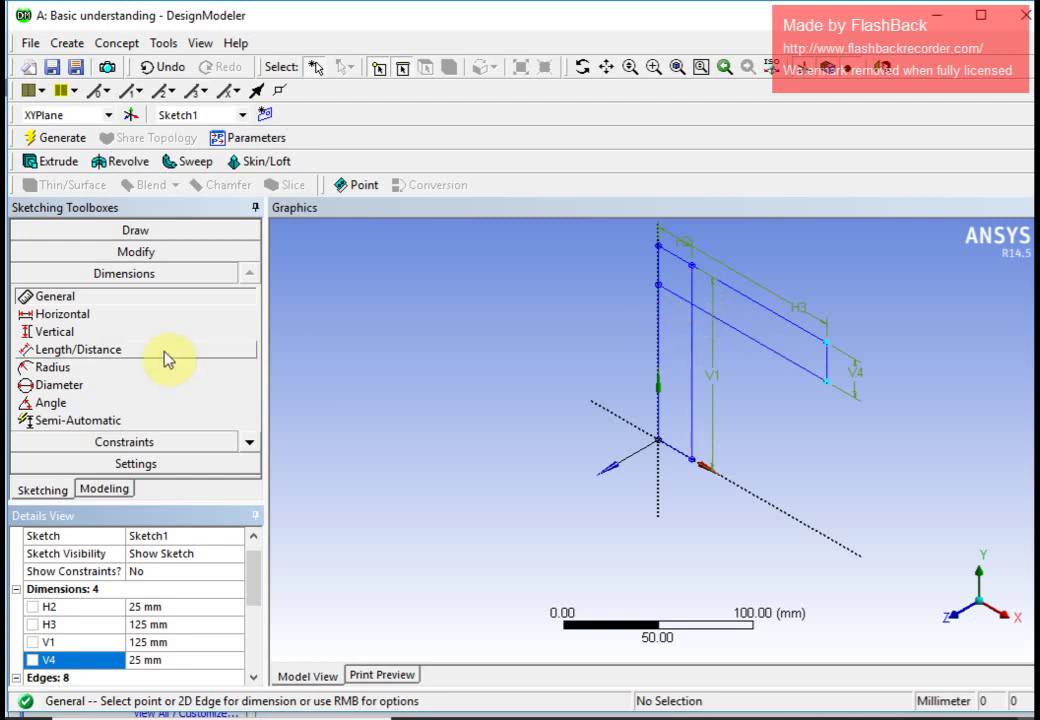
Trim the edge segments inside the overlap of the two rectangles to leave one L-shaped outline, and generate the sketch
{"action": "left_click", "coordinate": [150, 251]}
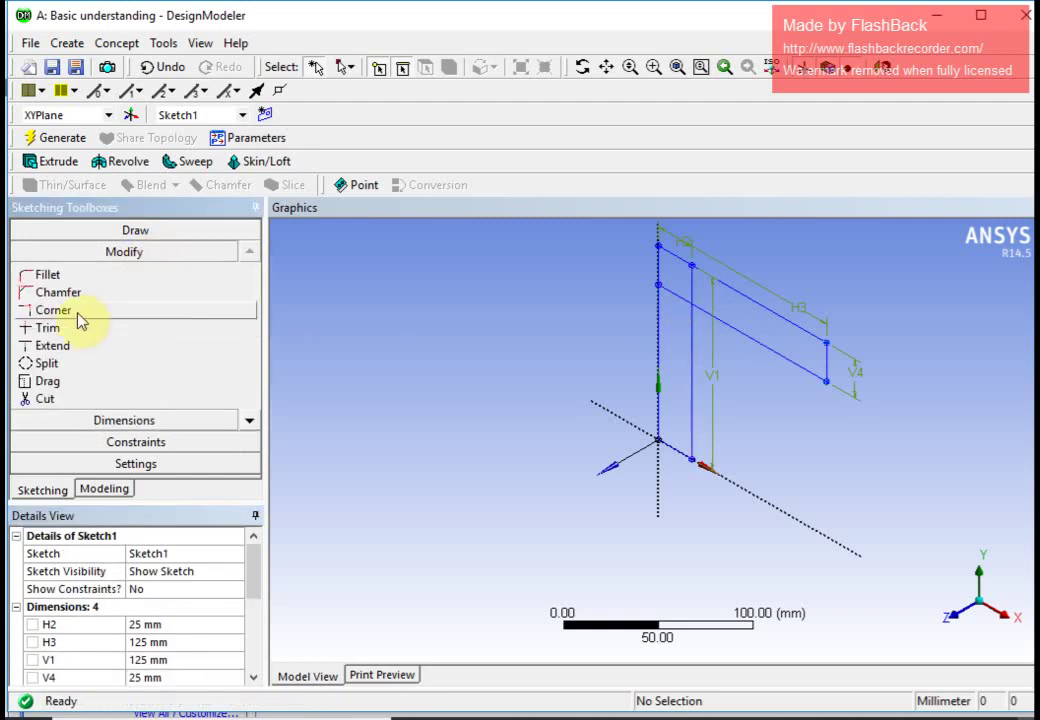
{"action": "left_click", "coordinate": [68, 325]}
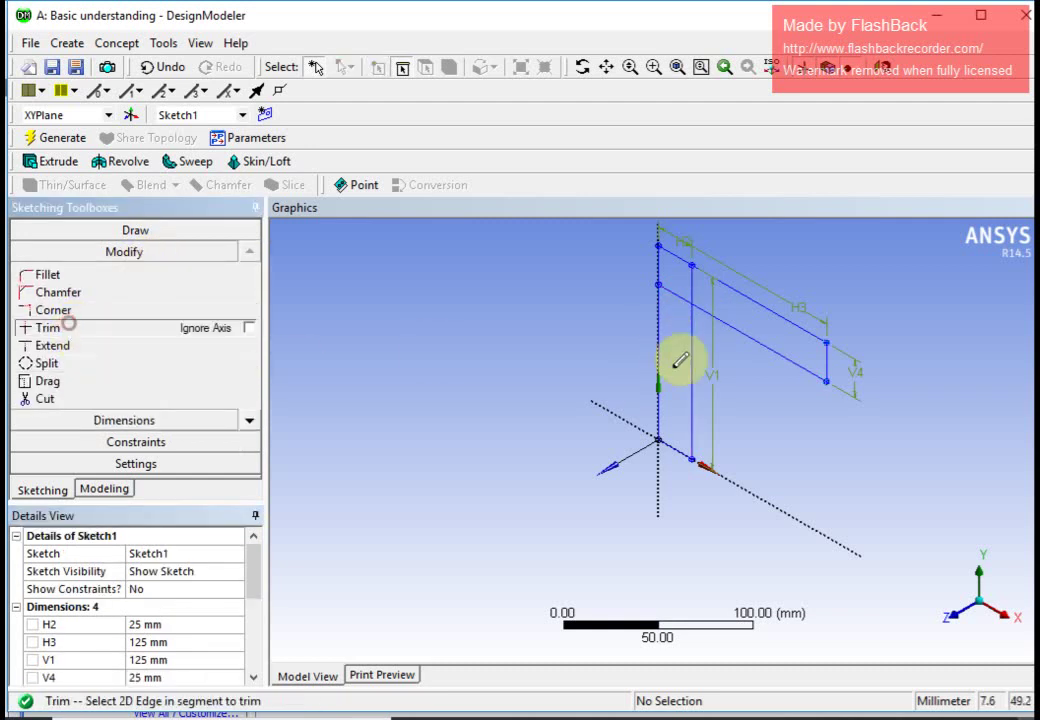
{"action": "left_click", "coordinate": [692, 280]}
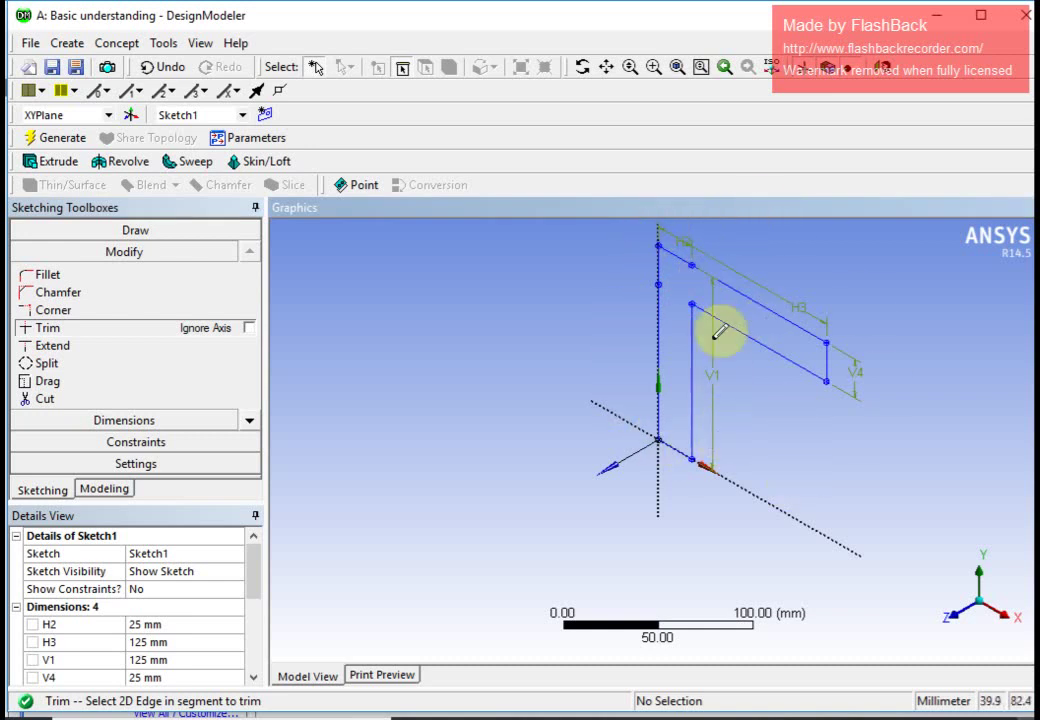
{"action": "left_click", "coordinate": [645, 297]}
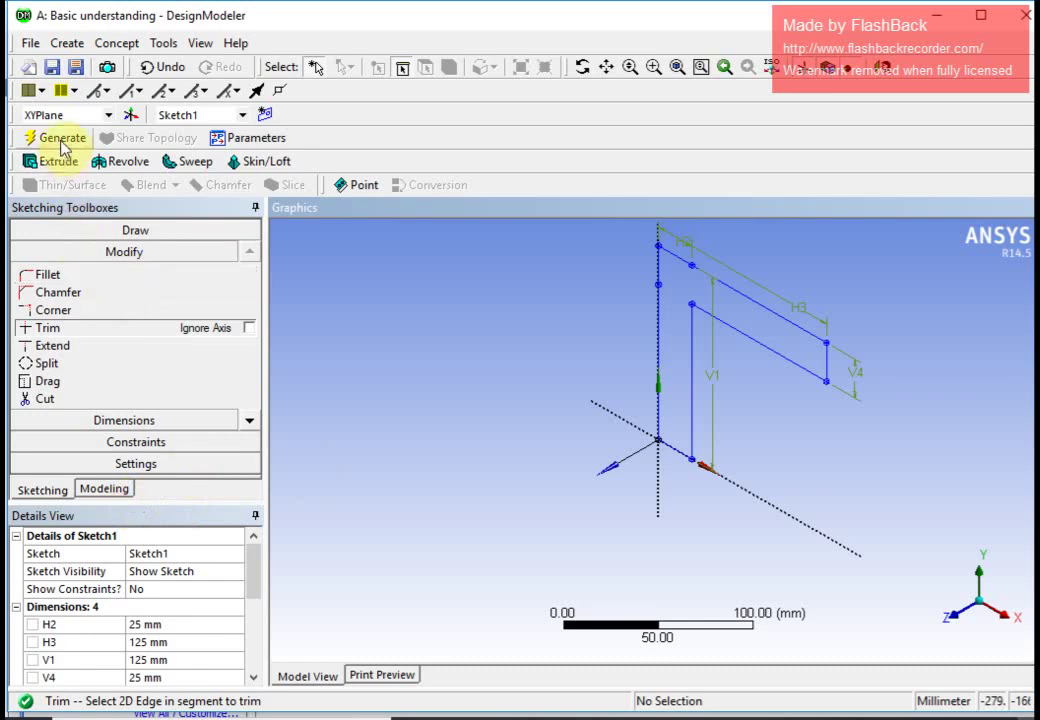
{"action": "left_click", "coordinate": [62, 143]}
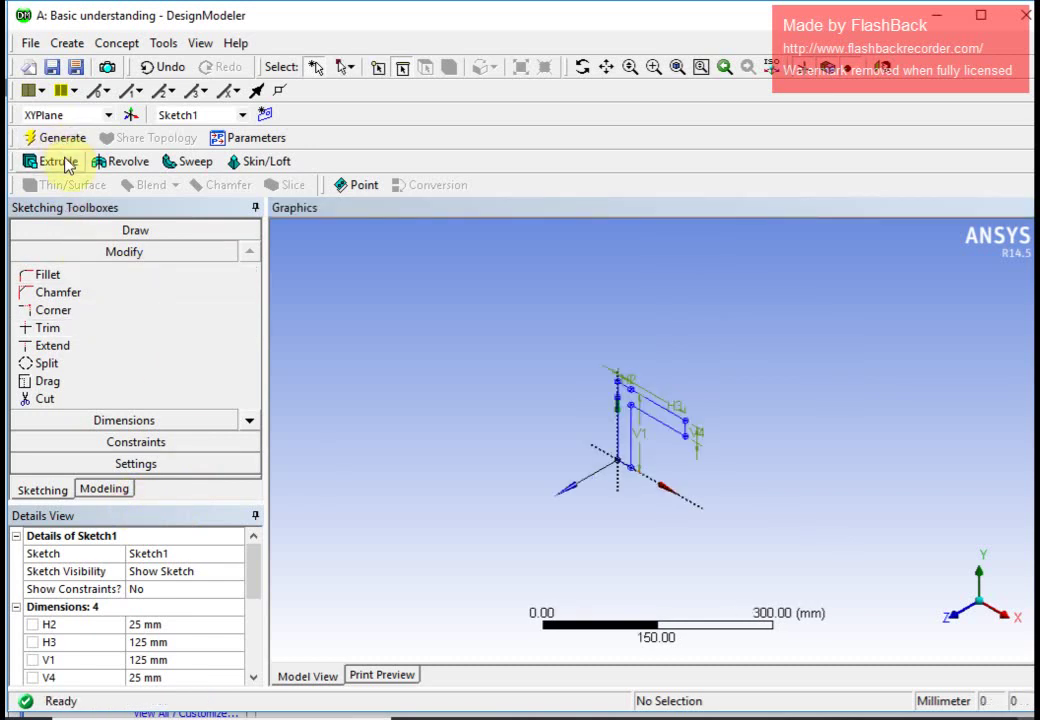
Extrude the L-shaped sketch to a depth of 25 mm as added material and generate the solid body
{"action": "left_click", "coordinate": [60, 162]}
{"action": "left_click", "coordinate": [648, 410]}
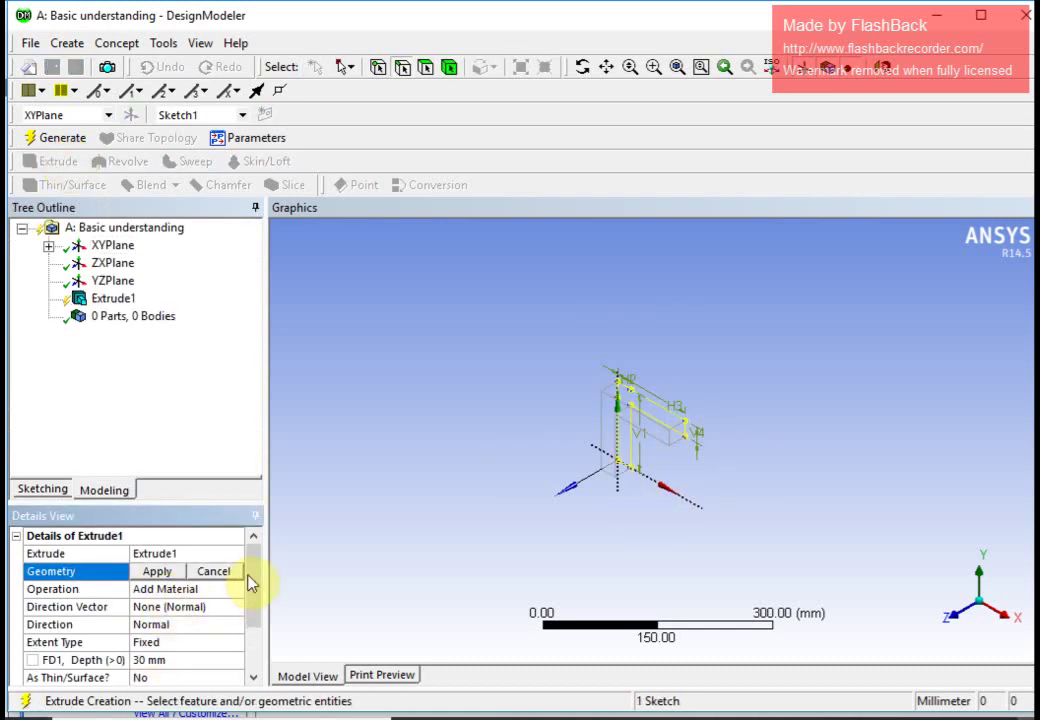
{"action": "mouse_move", "coordinate": [255, 573]}
{"action": "left_mouse_down"}
{"action": "mouse_move", "coordinate": [262, 615]}
{"action": "mouse_move", "coordinate": [259, 553]}
{"action": "left_mouse_up"}
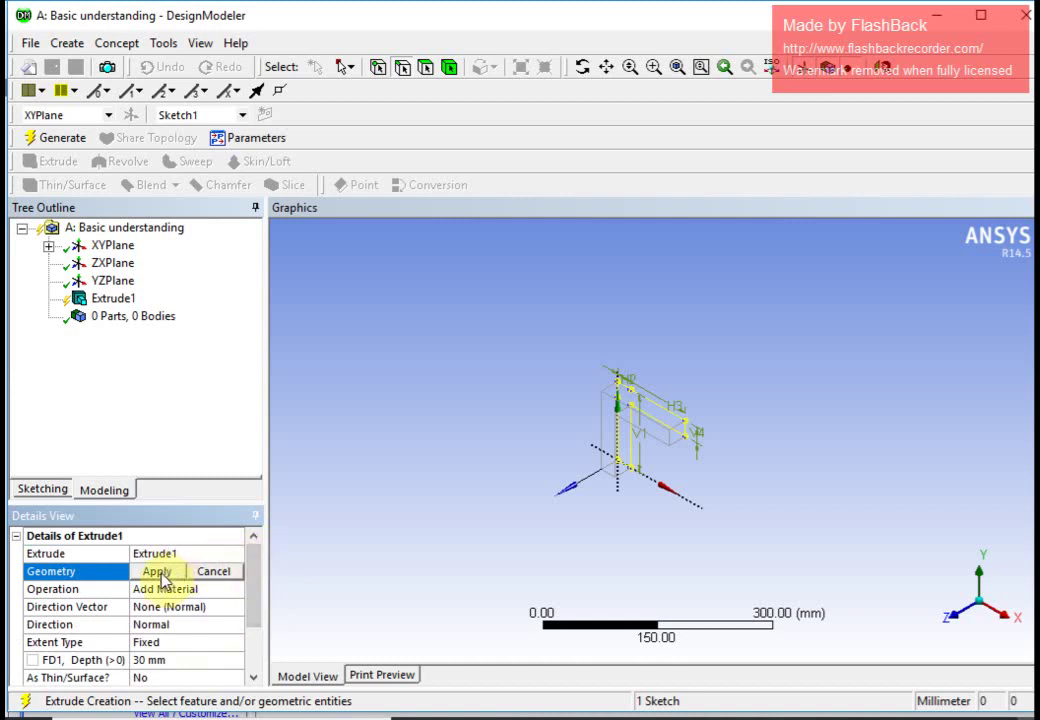
{"action": "left_click", "coordinate": [150, 660]}
{"action": "type", "text": "25"}
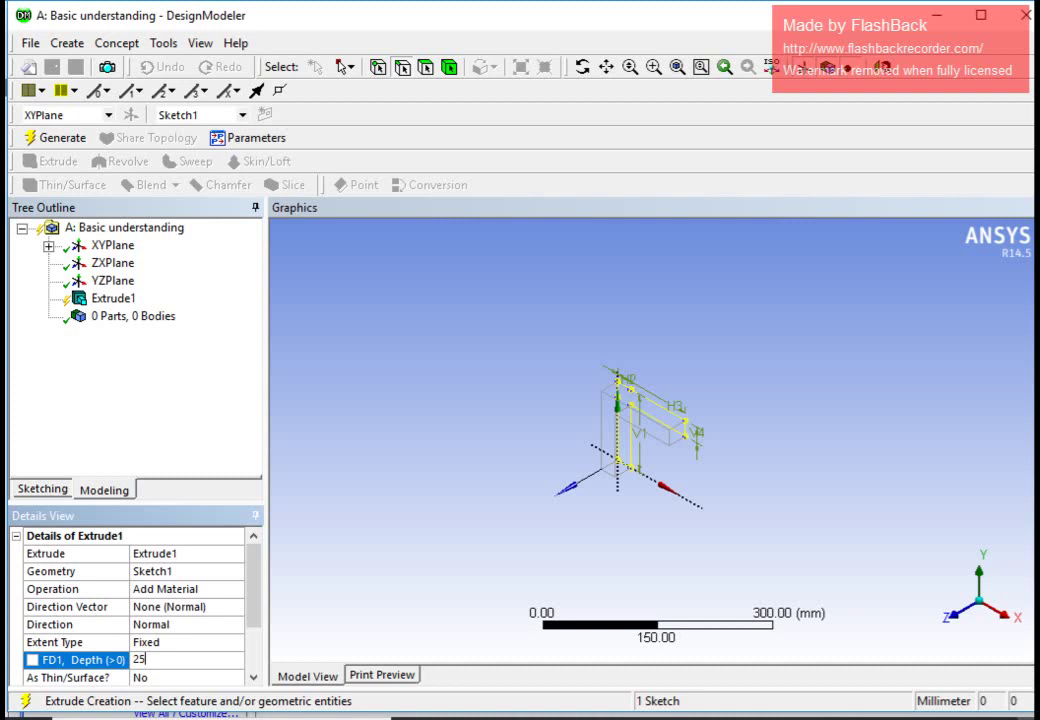
{"action": "left_click", "coordinate": [303, 664]}
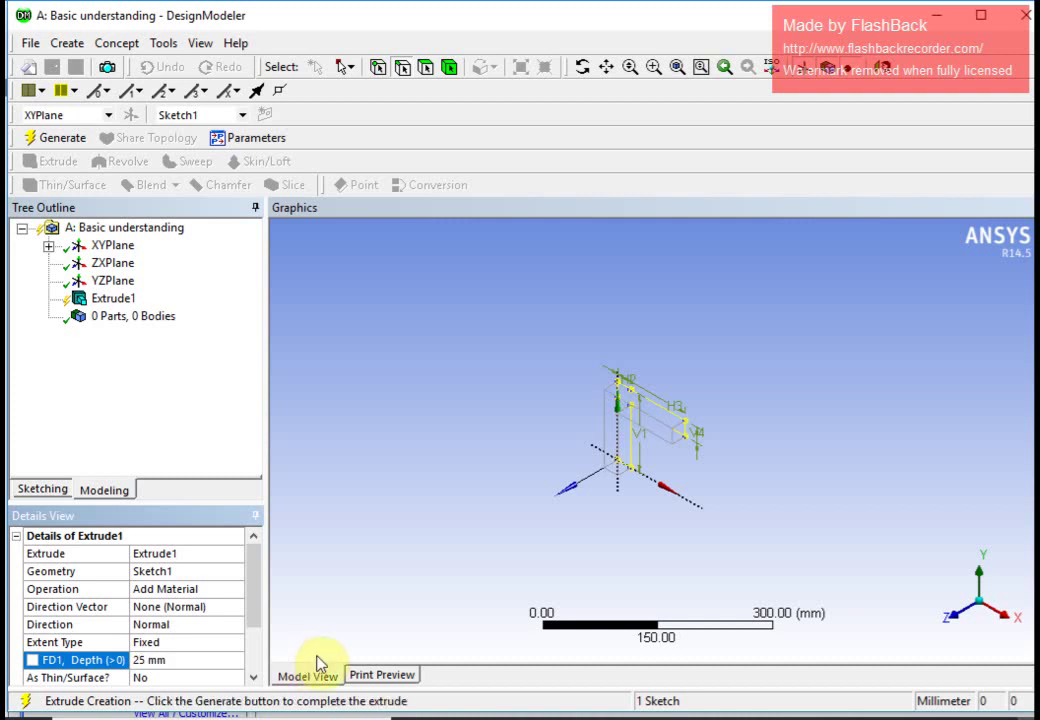
{"action": "left_click", "coordinate": [62, 140]}
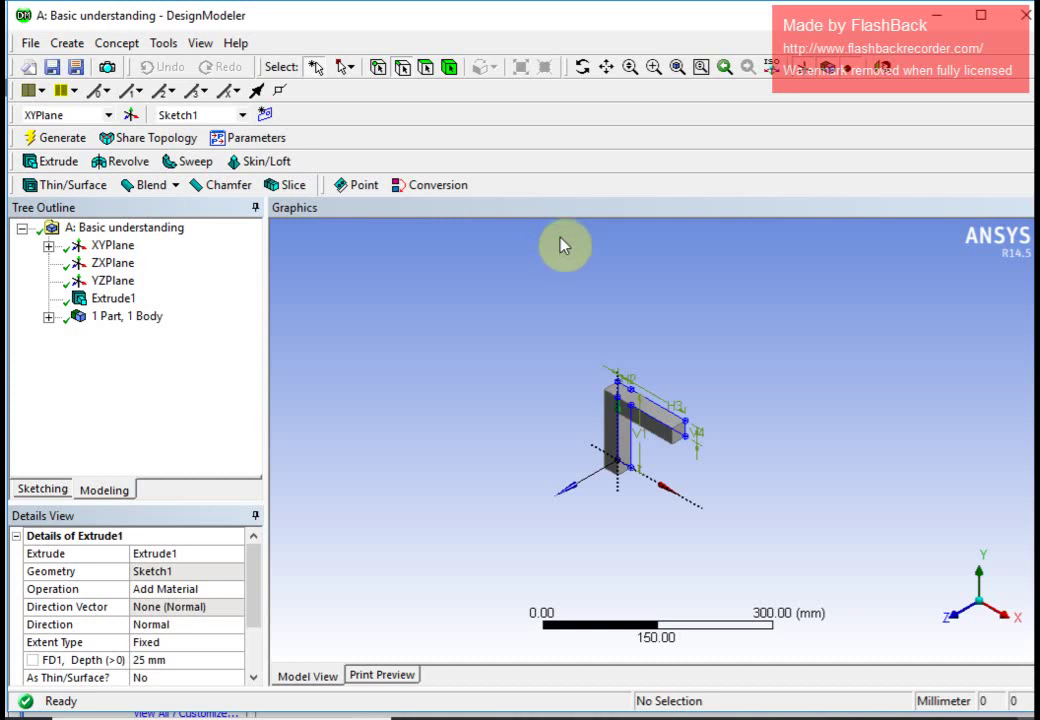
{"action": "left_click", "coordinate": [63, 147]}
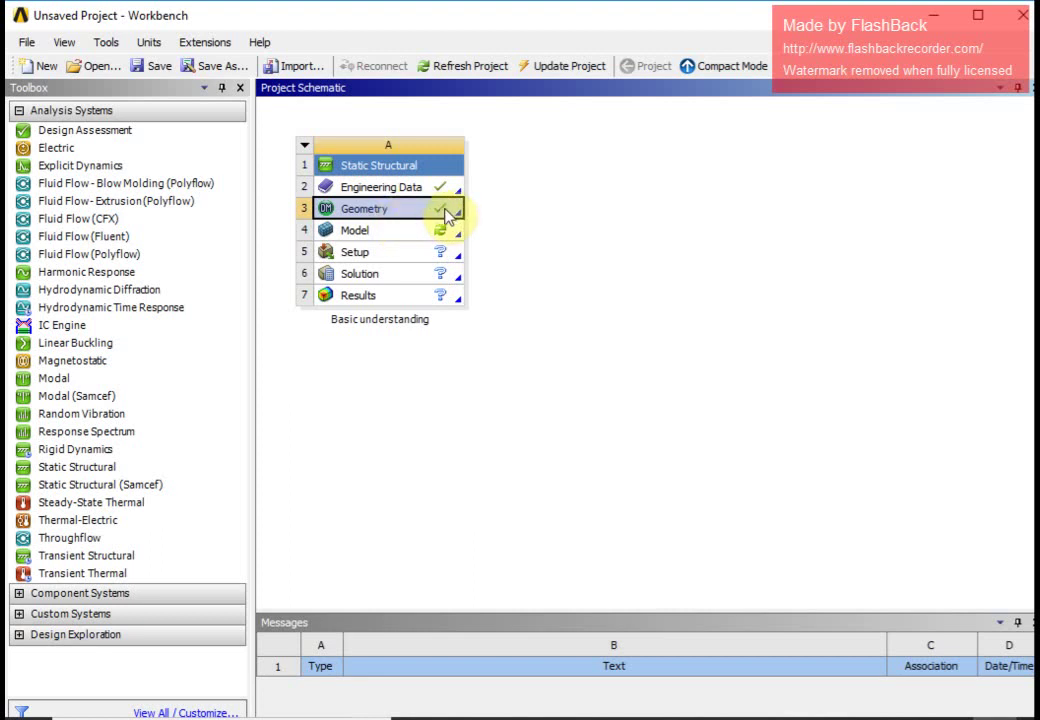
Open the Model cell of the static structural system in Workbench for editing in Mechanical
{"action": "left_click", "coordinate": [384, 234]}
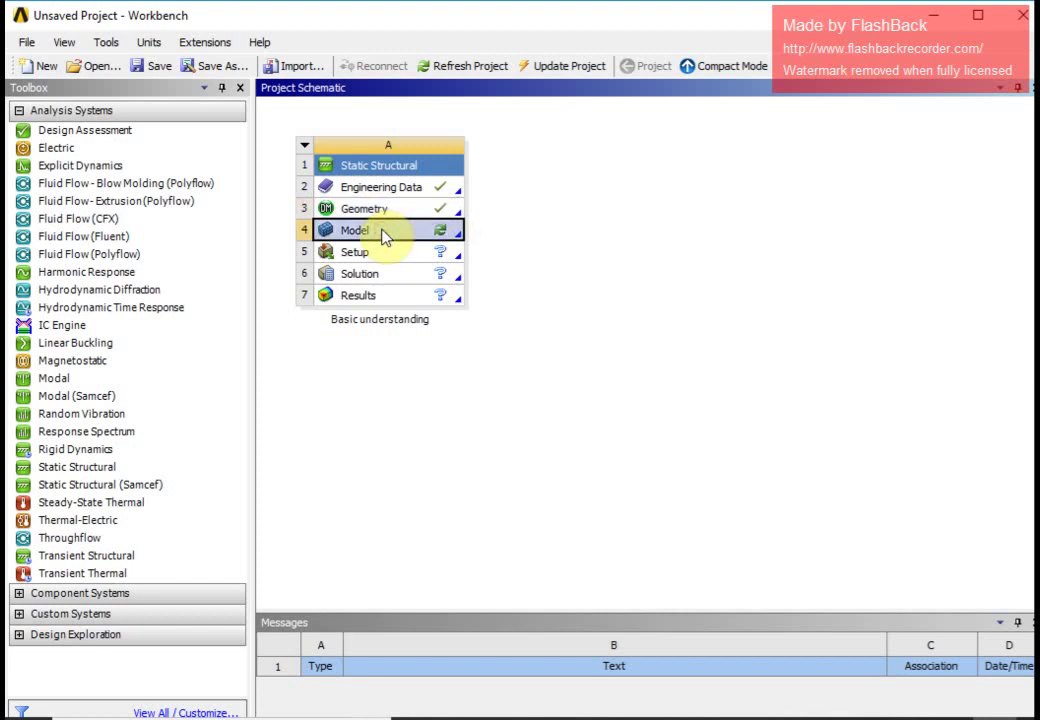
{"action": "right_click", "coordinate": [384, 234]}
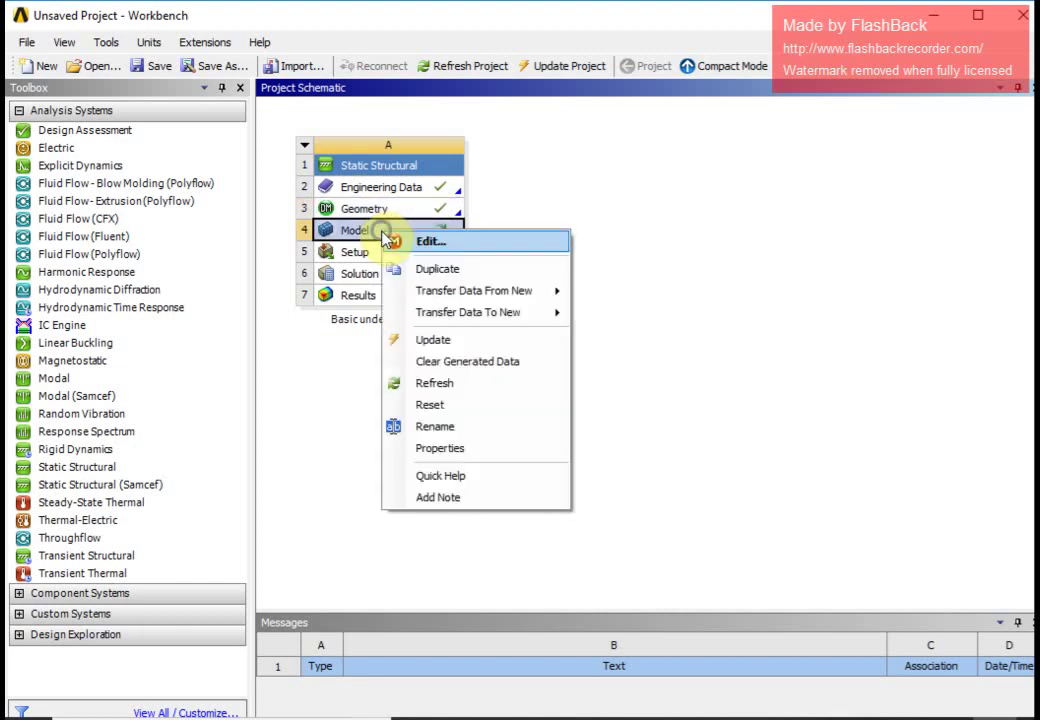
{"action": "left_click", "coordinate": [386, 236]}
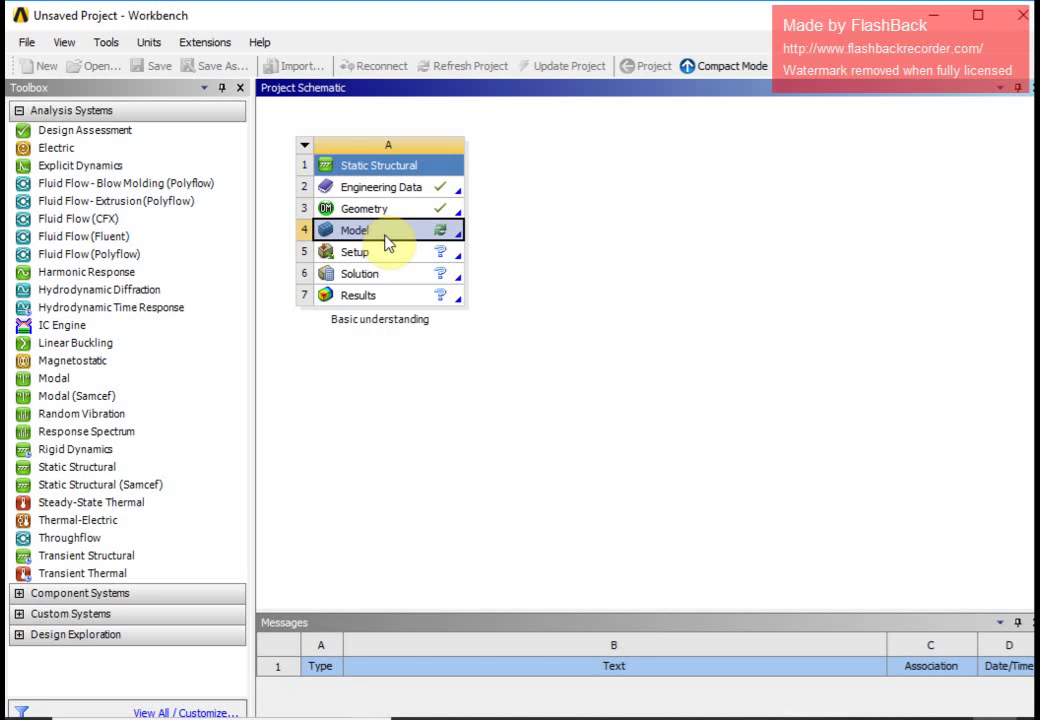
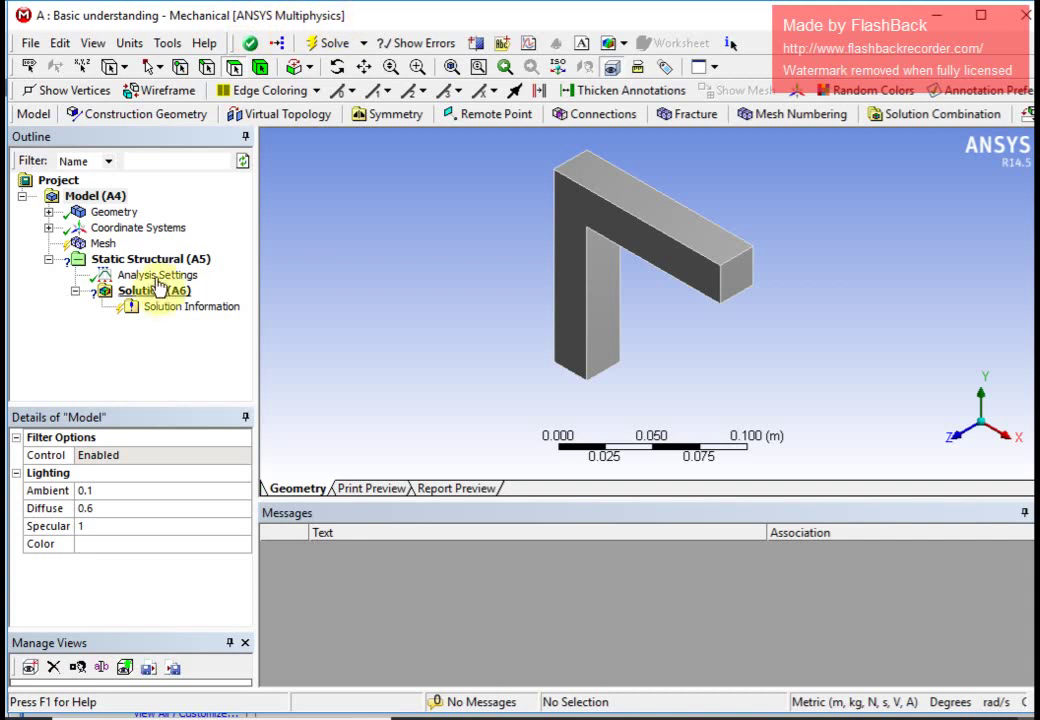
Update the Mesh object to mesh the L-shaped body with the default settings
{"action": "left_click", "coordinate": [105, 245]}
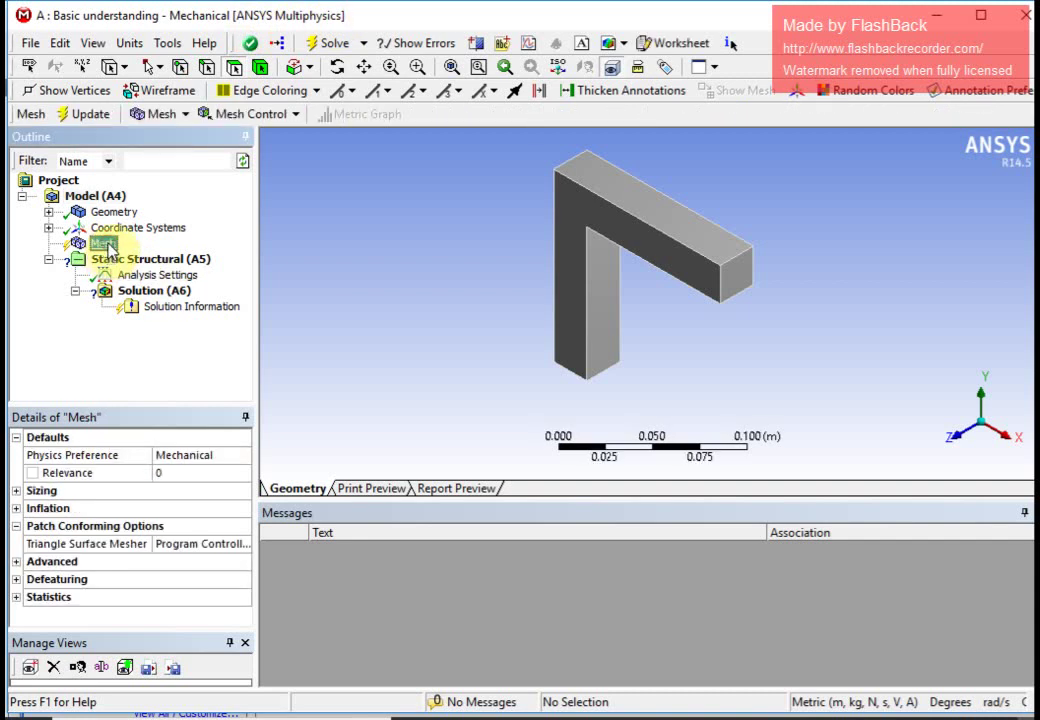
{"action": "right_click", "coordinate": [108, 250]}
{"action": "left_click", "coordinate": [139, 284]}
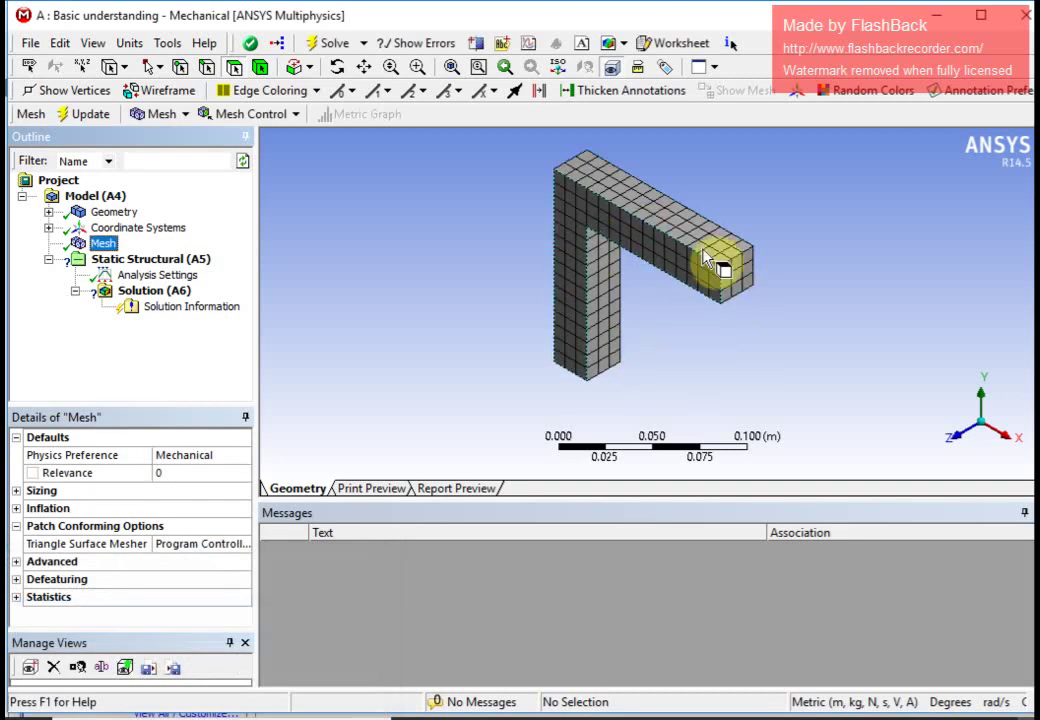
{"action": "middle_click_drag", "start_coordinate": [608, 262], "coordinate": [688, 297]}
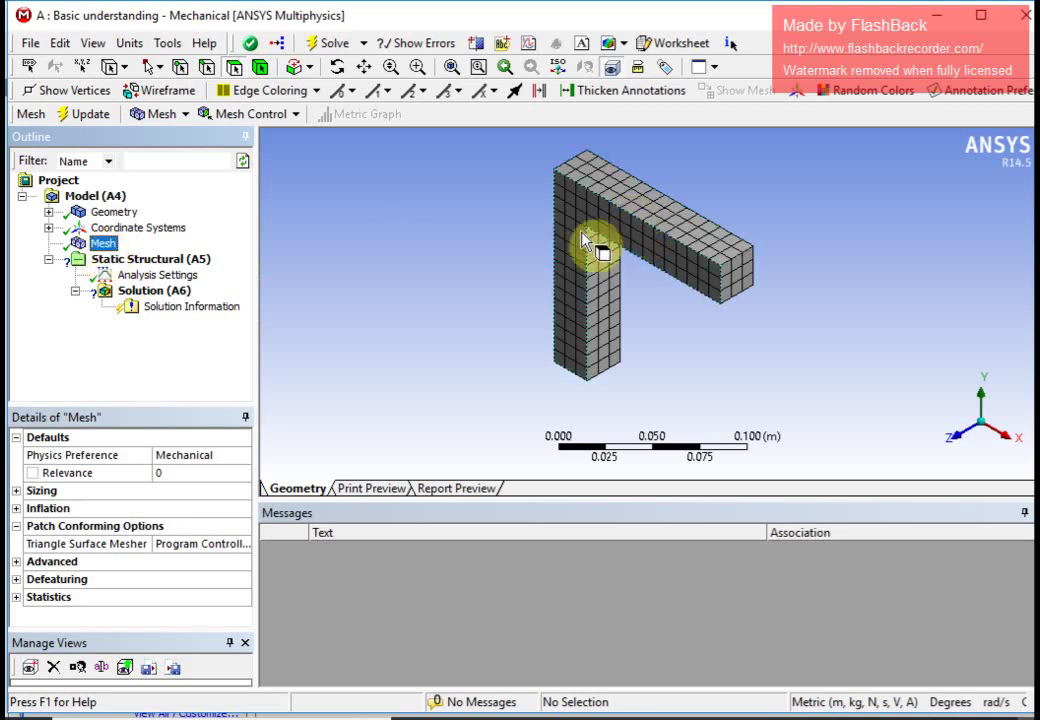
Insert a sizing control under the mesh and scope it to the whole L-shaped body
{"action": "right_click", "coordinate": [106, 247]}
{"action": "mouse_move", "coordinate": [188, 256]}
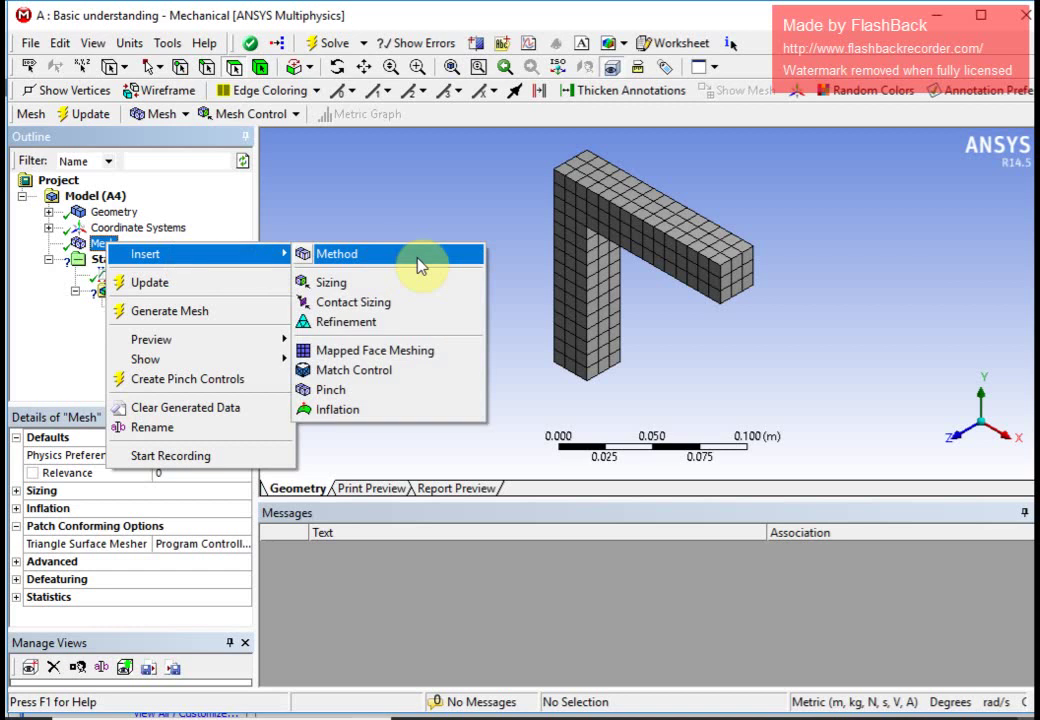
{"action": "left_click", "coordinate": [364, 287]}
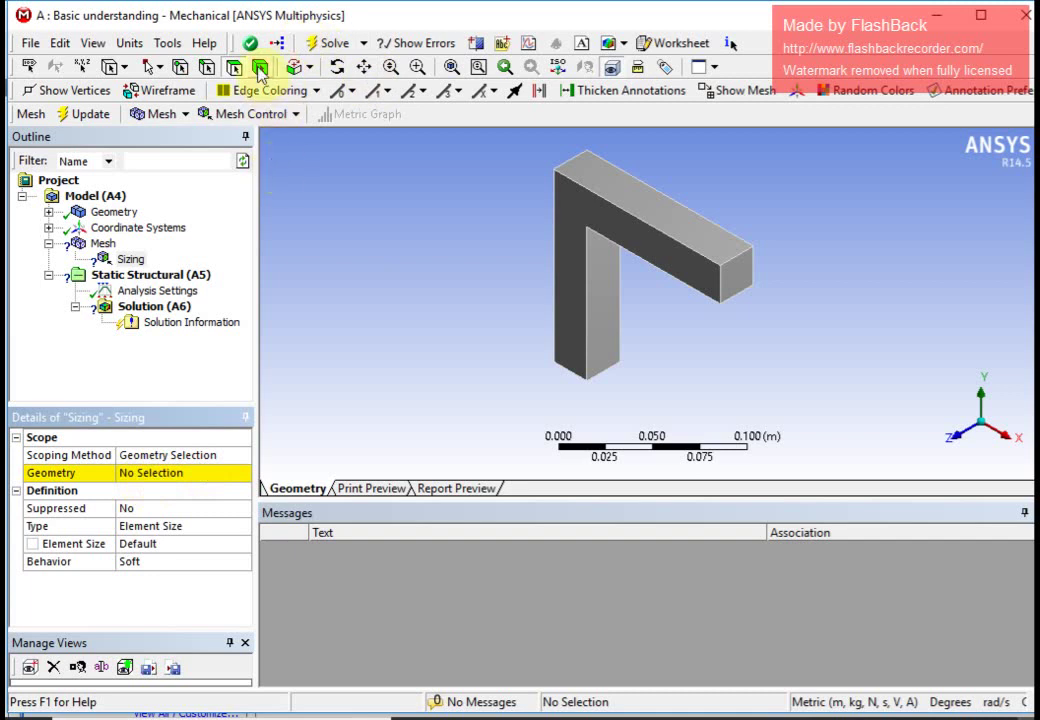
{"action": "left_click", "coordinate": [259, 70]}
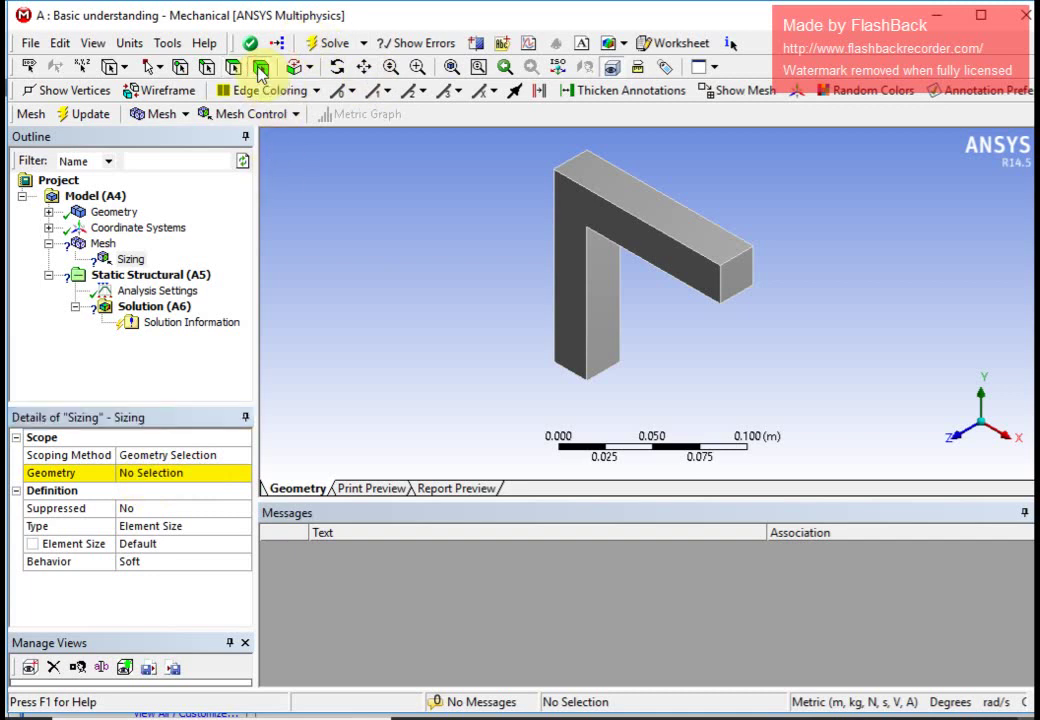
{"action": "left_click", "coordinate": [636, 201]}
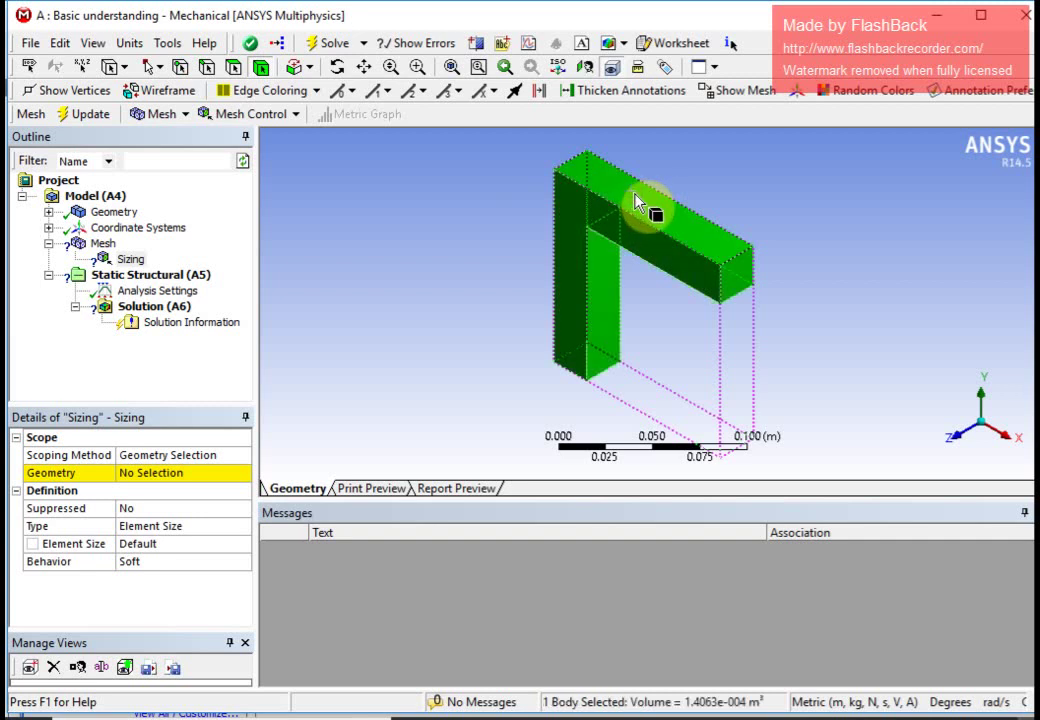
{"action": "left_click", "coordinate": [158, 478]}
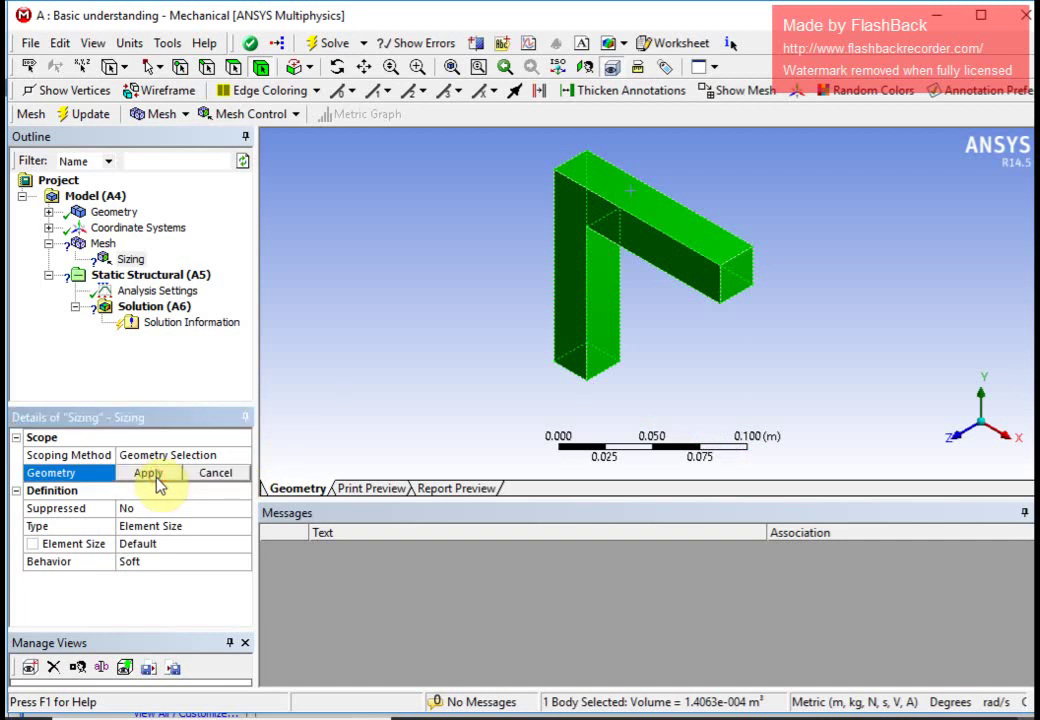
{"action": "left_click", "coordinate": [150, 476]}
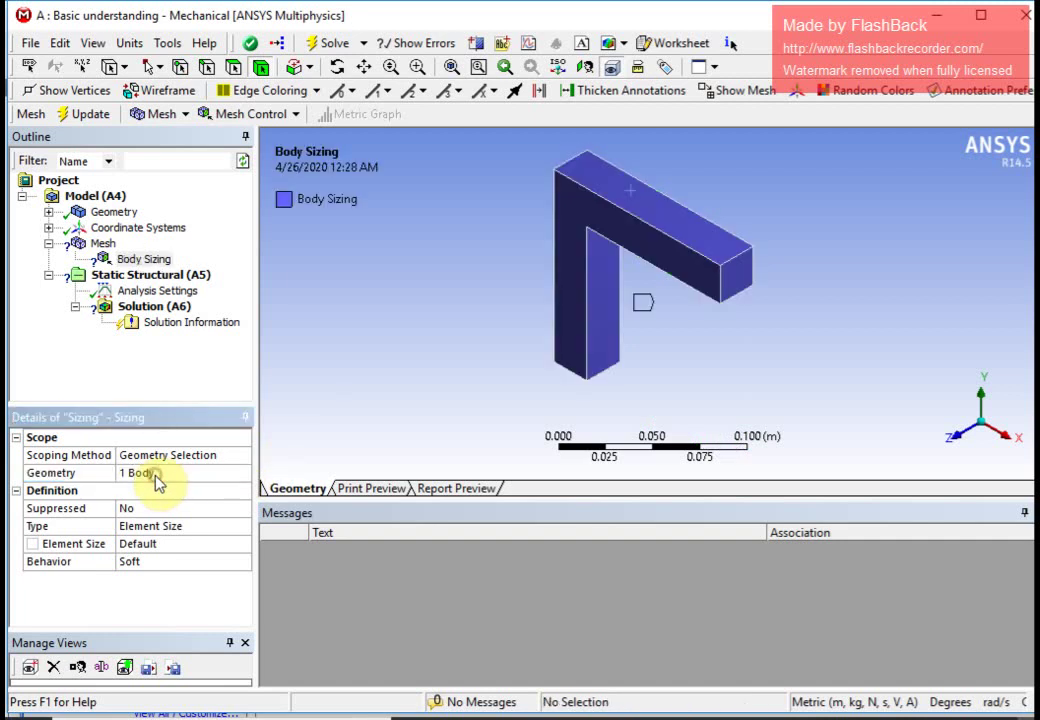
Set the body sizing's element size to 3 m, update the mesh and display it on the bracket
{"action": "left_click", "coordinate": [147, 545]}
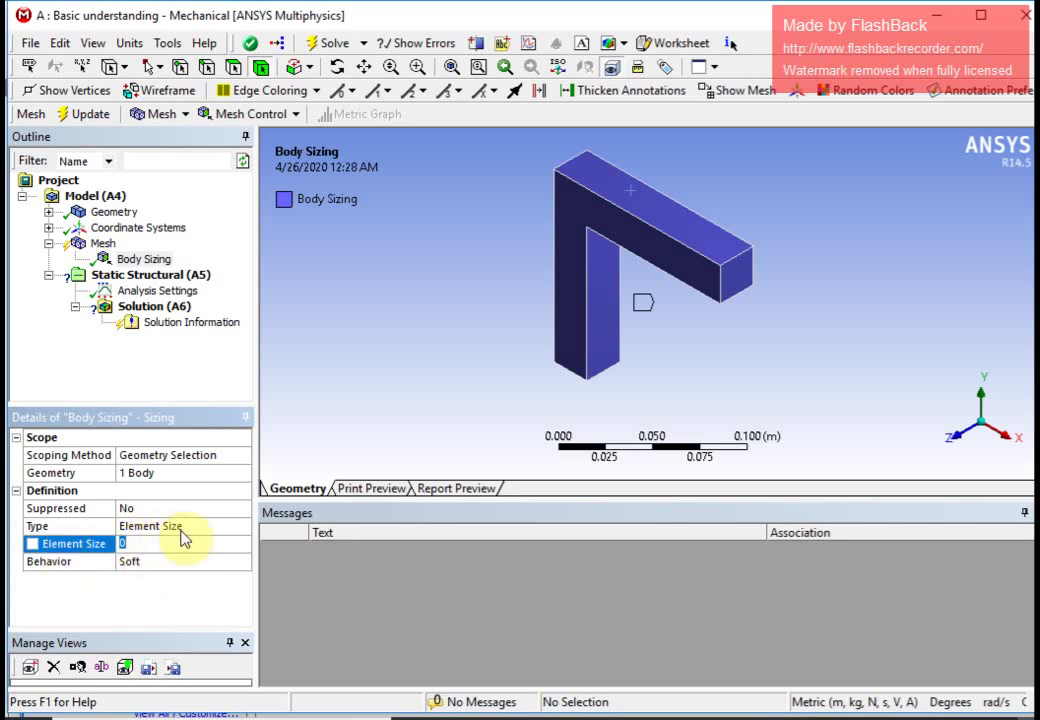
{"action": "type", "text": "3"}
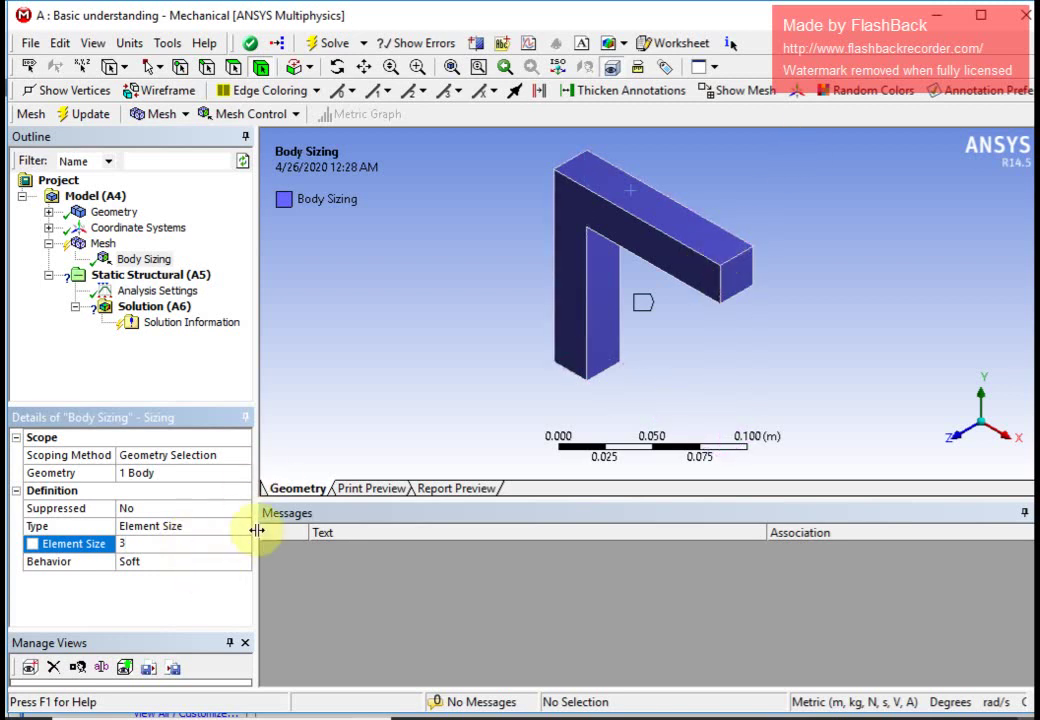
{"action": "key", "text": "Return"}
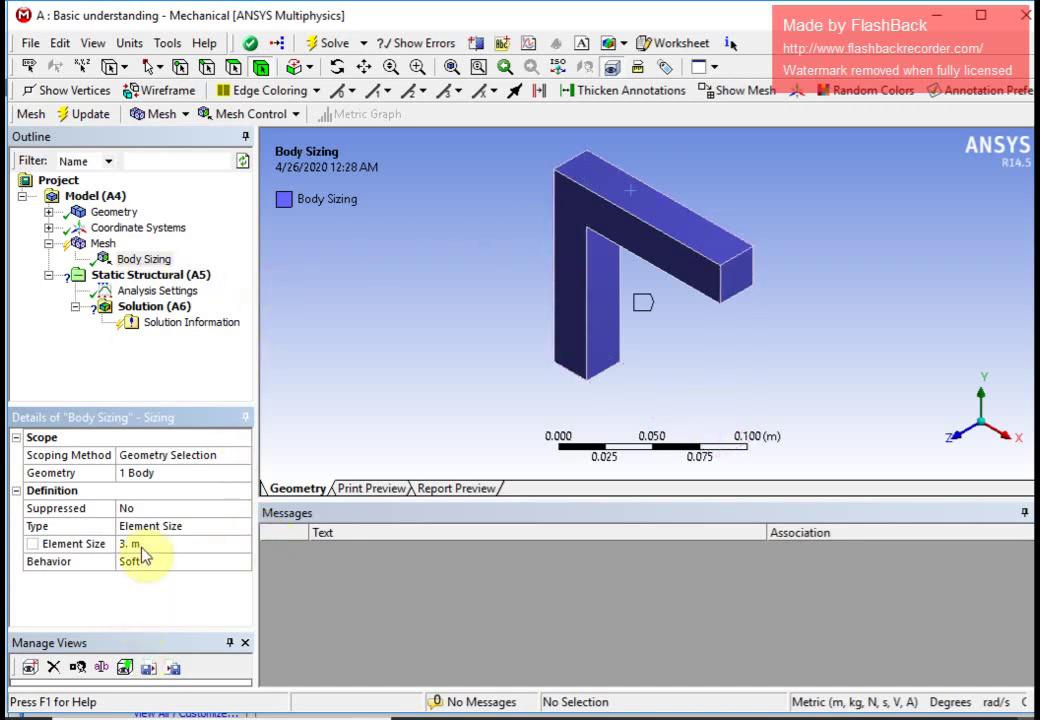
{"action": "right_click", "coordinate": [134, 264]}
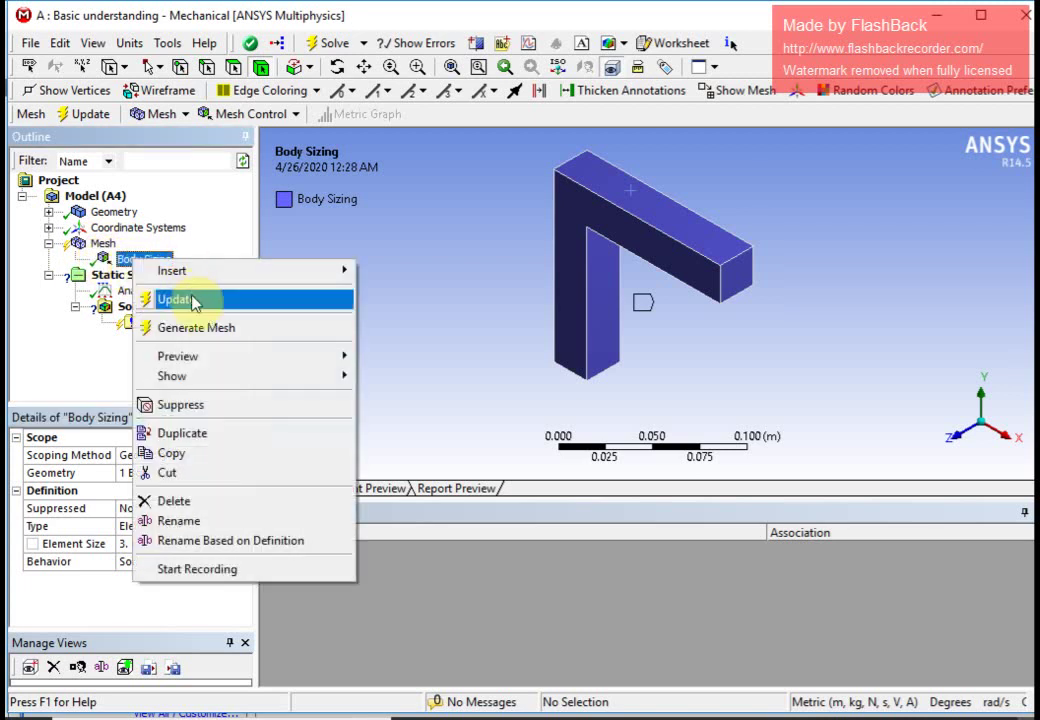
{"action": "left_click", "coordinate": [220, 300]}
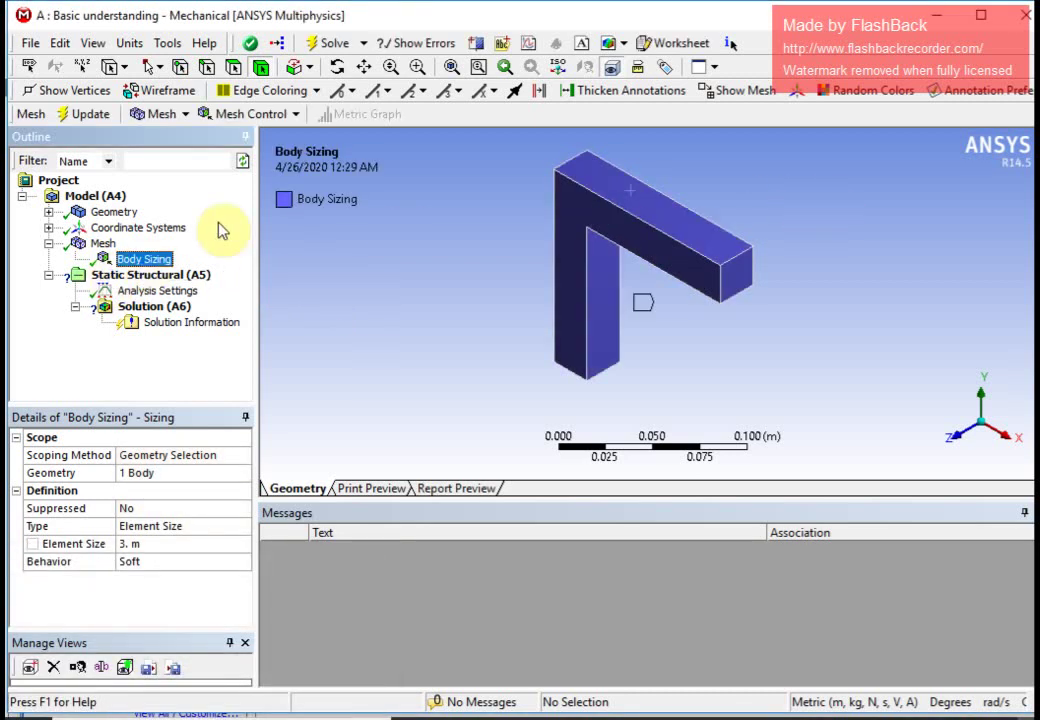
{"action": "left_click", "coordinate": [103, 244]}
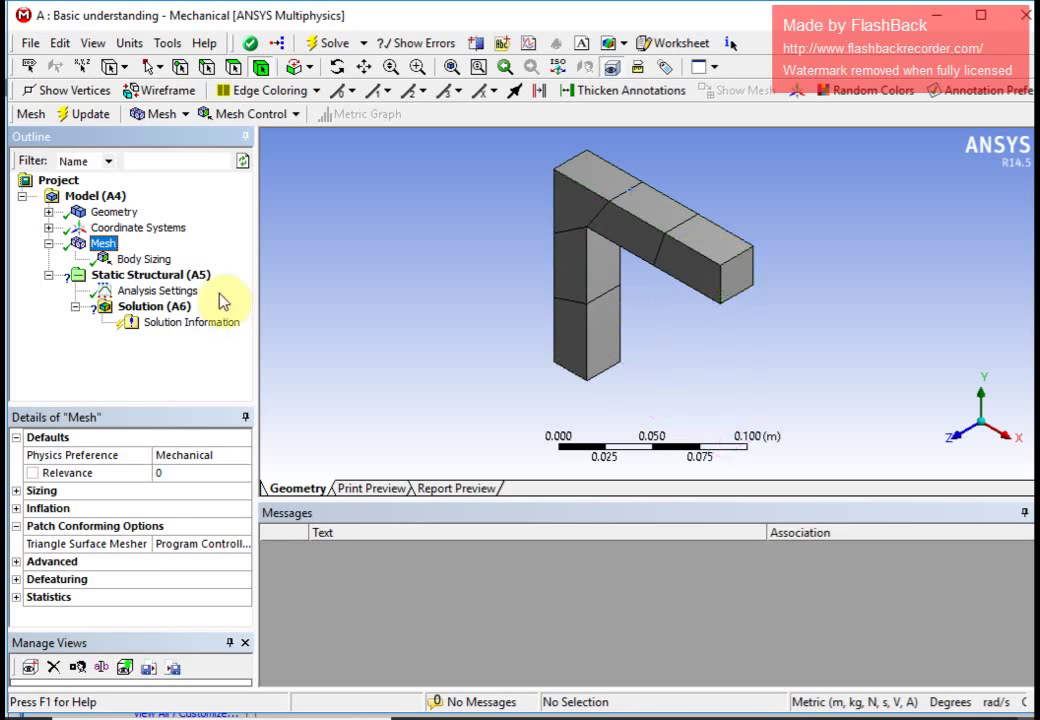
Delete the Body Sizing control and update the mesh with the default settings
{"action": "left_click", "coordinate": [135, 261]}
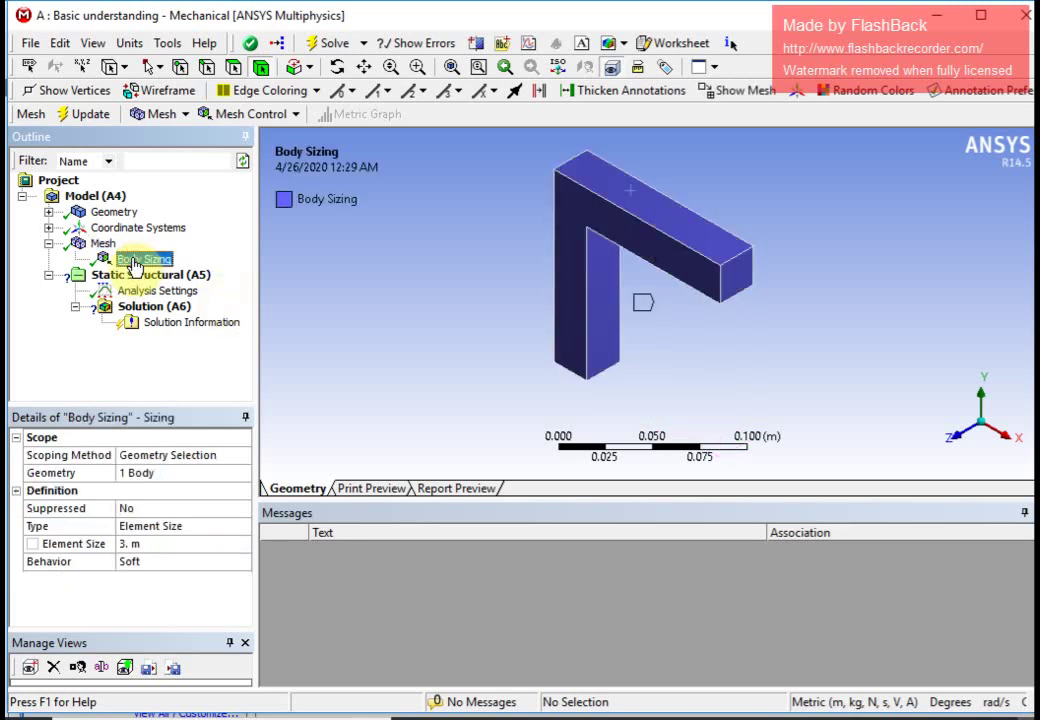
{"action": "left_click", "coordinate": [145, 262]}
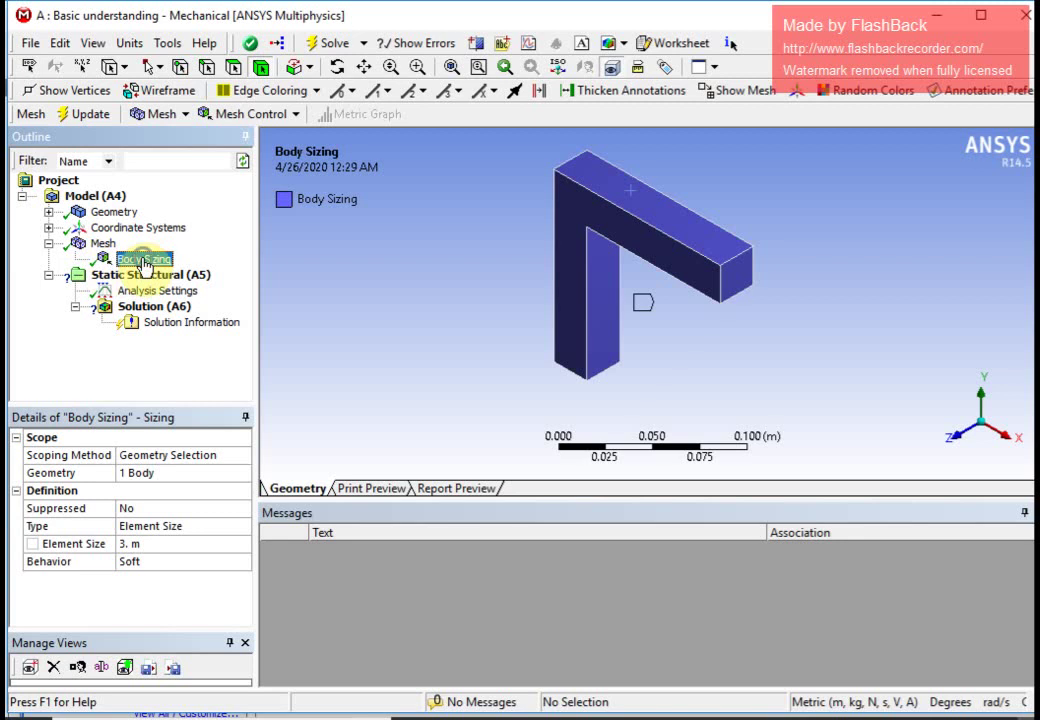
{"action": "right_click", "coordinate": [145, 262]}
{"action": "left_click", "coordinate": [225, 500]}
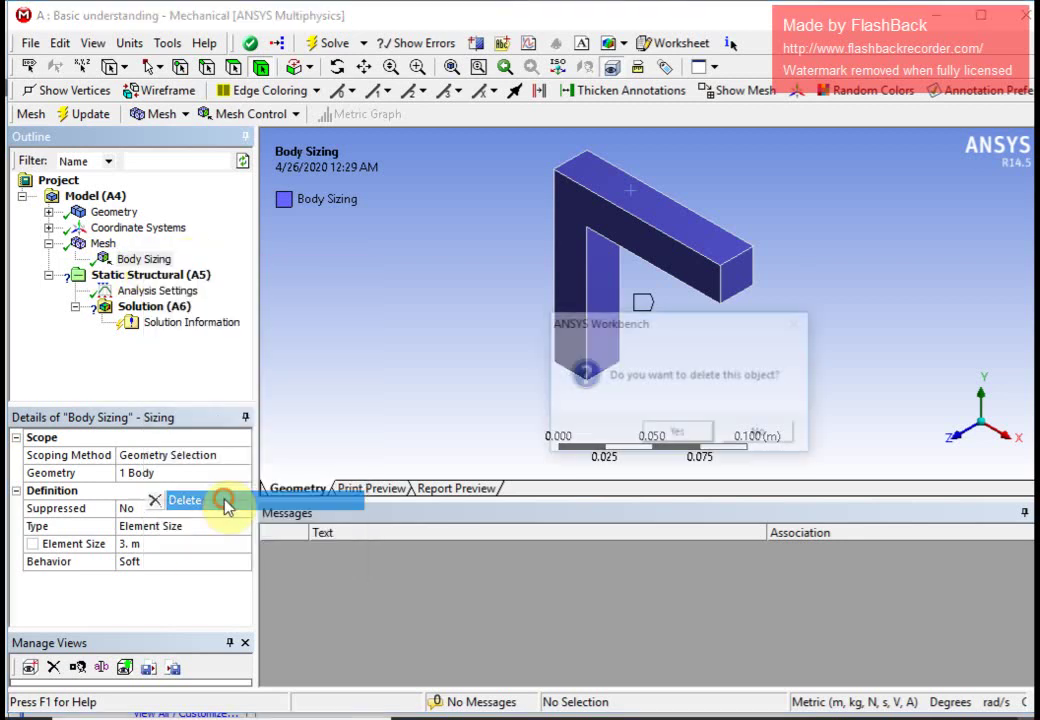
{"action": "left_click", "coordinate": [678, 432]}
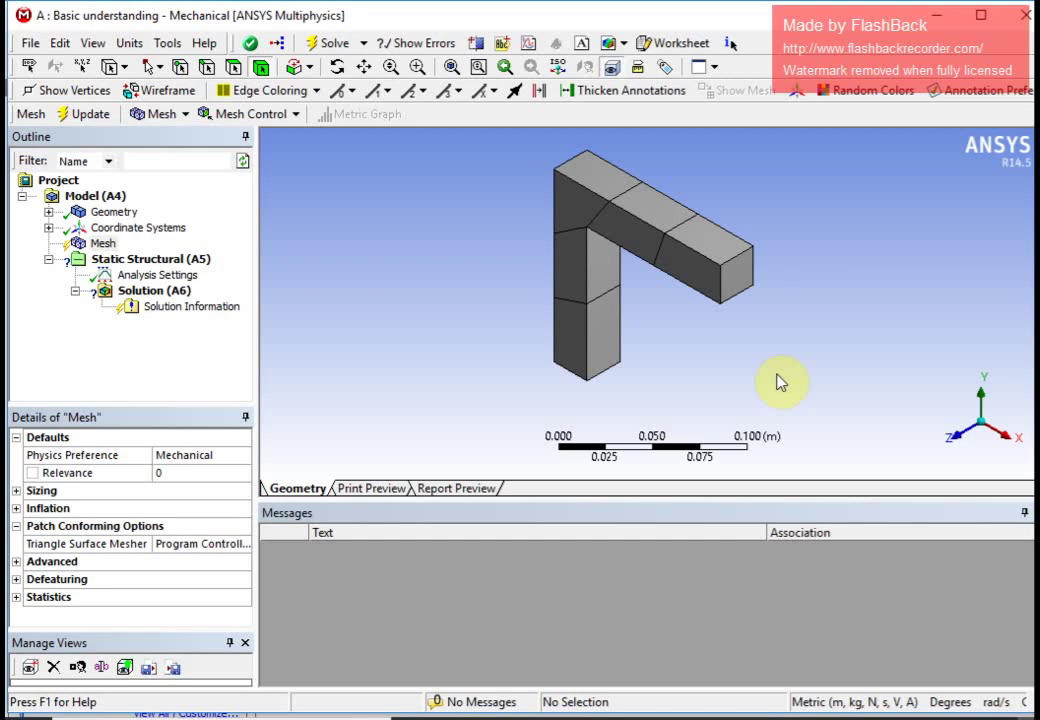
{"action": "right_click", "coordinate": [95, 243]}
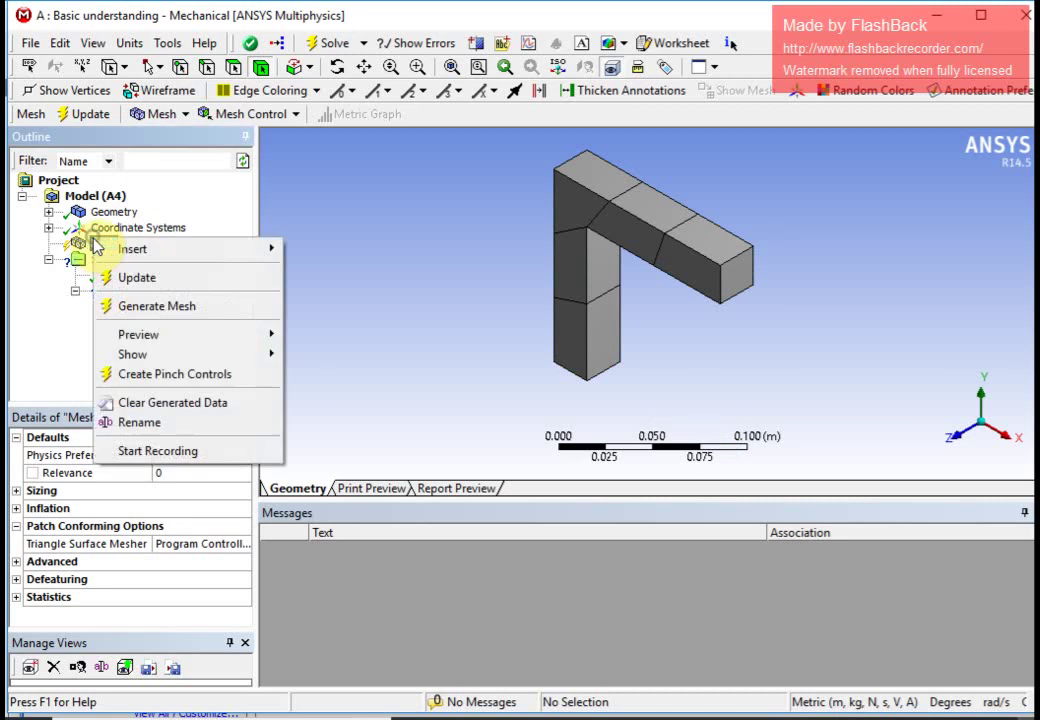
{"action": "left_click", "coordinate": [130, 277]}
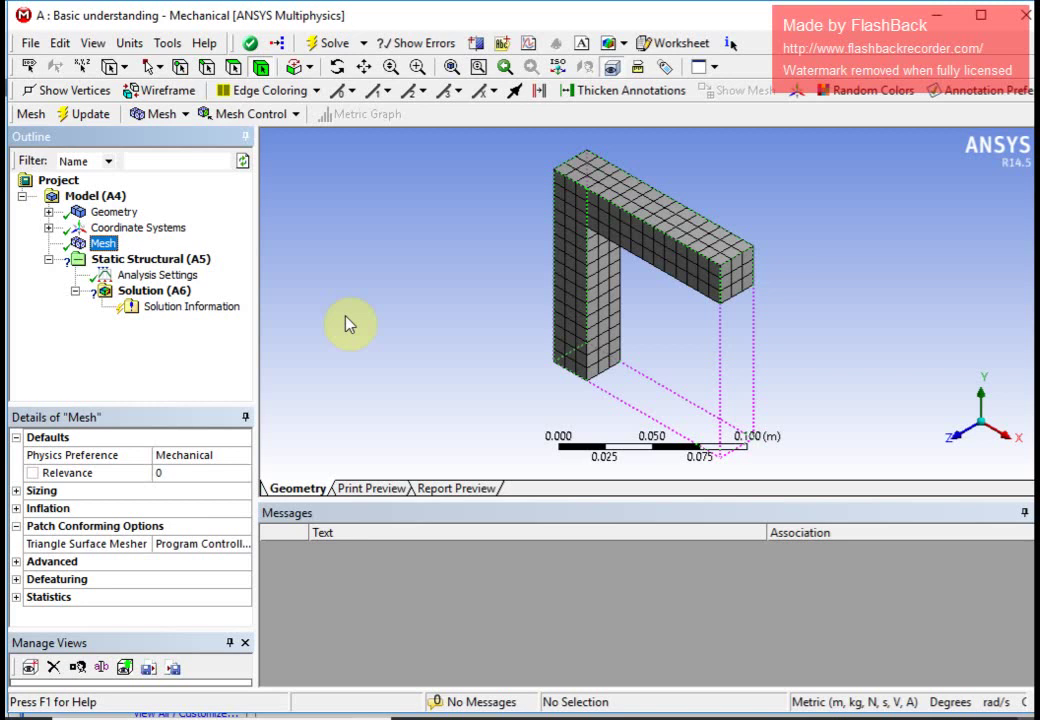
Apply a fixed support to the outer side face of the bracket's vertical leg in the static structural analysis
{"action": "left_click", "coordinate": [158, 276]}
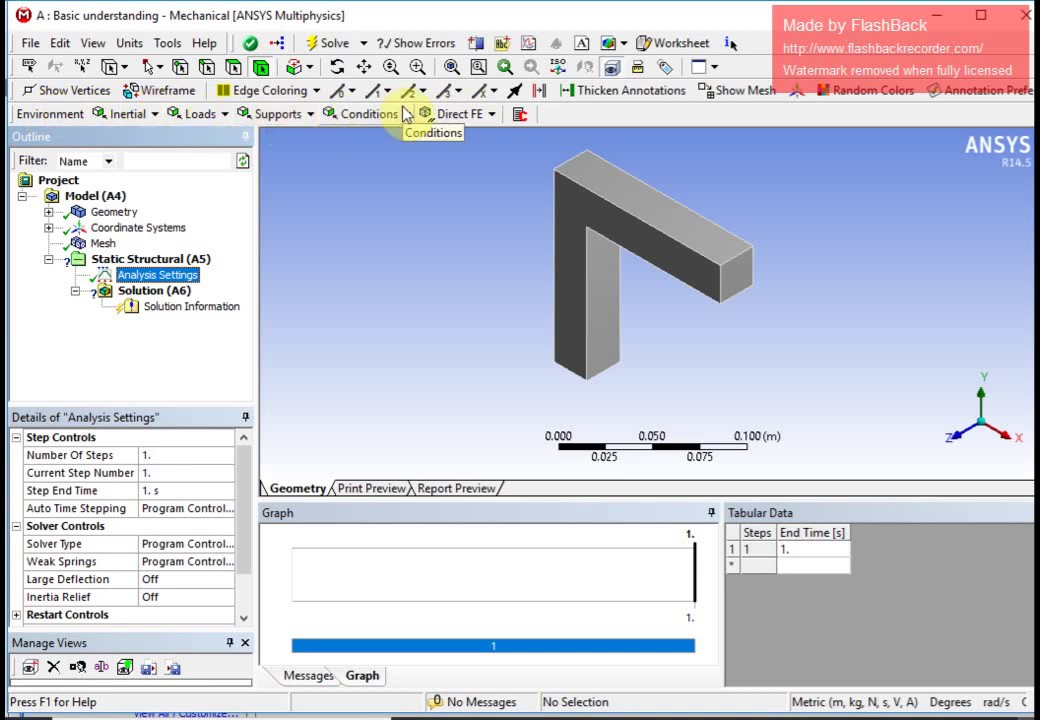
{"action": "left_click", "coordinate": [307, 116]}
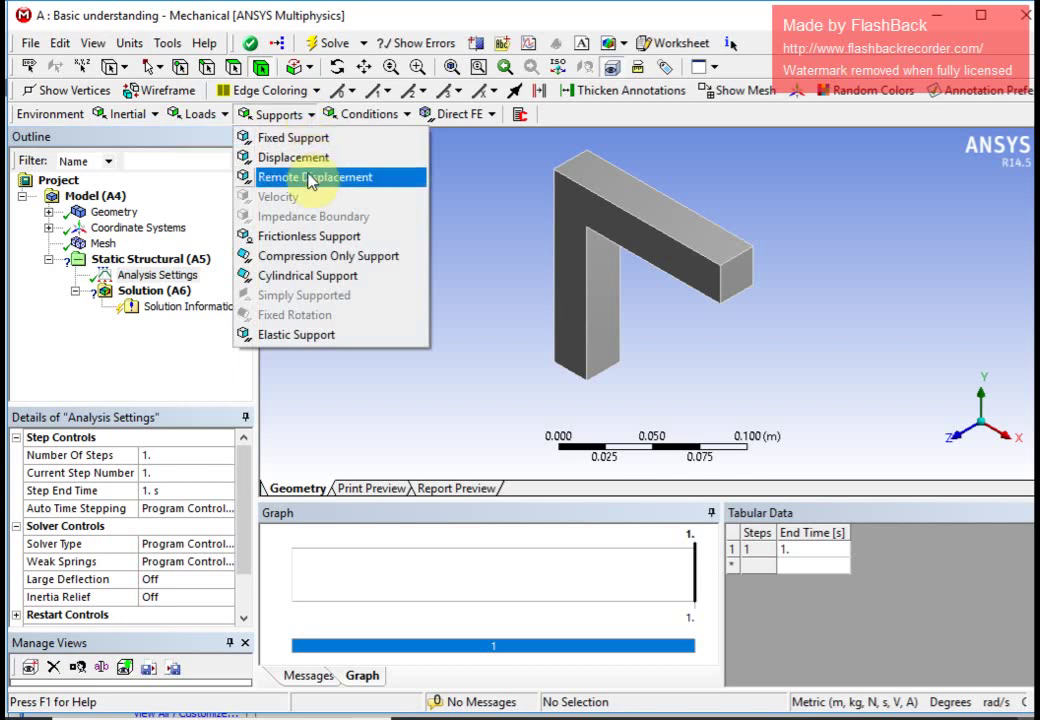
{"action": "left_click", "coordinate": [225, 114]}
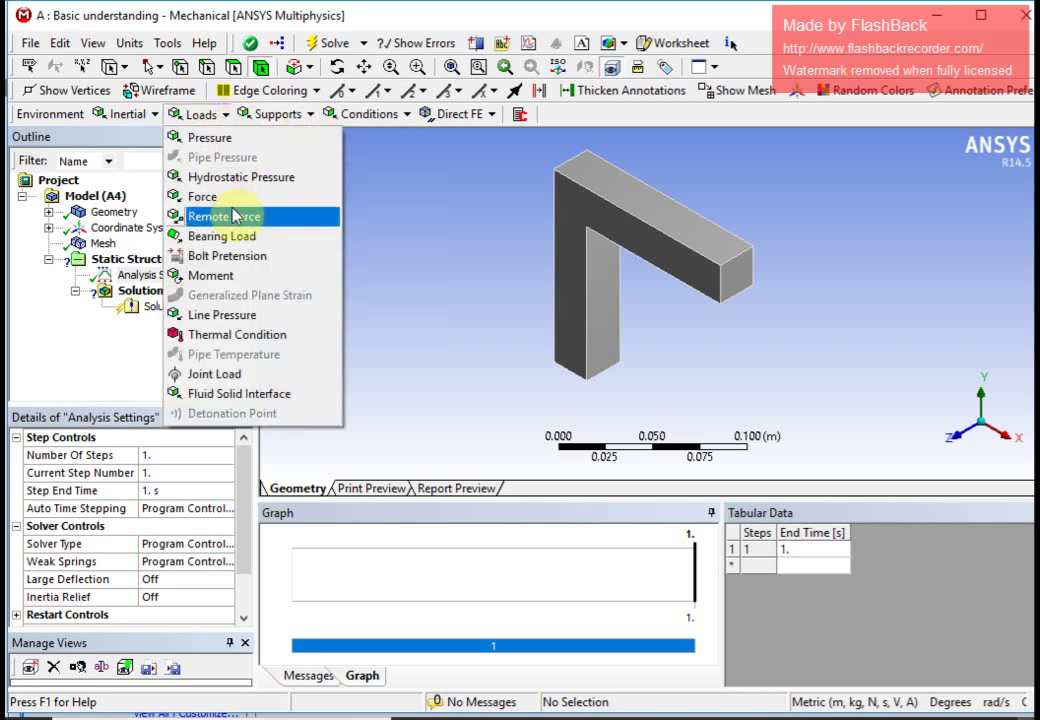
{"action": "middle_click_drag", "start_coordinate": [745, 345], "coordinate": [773, 341]}
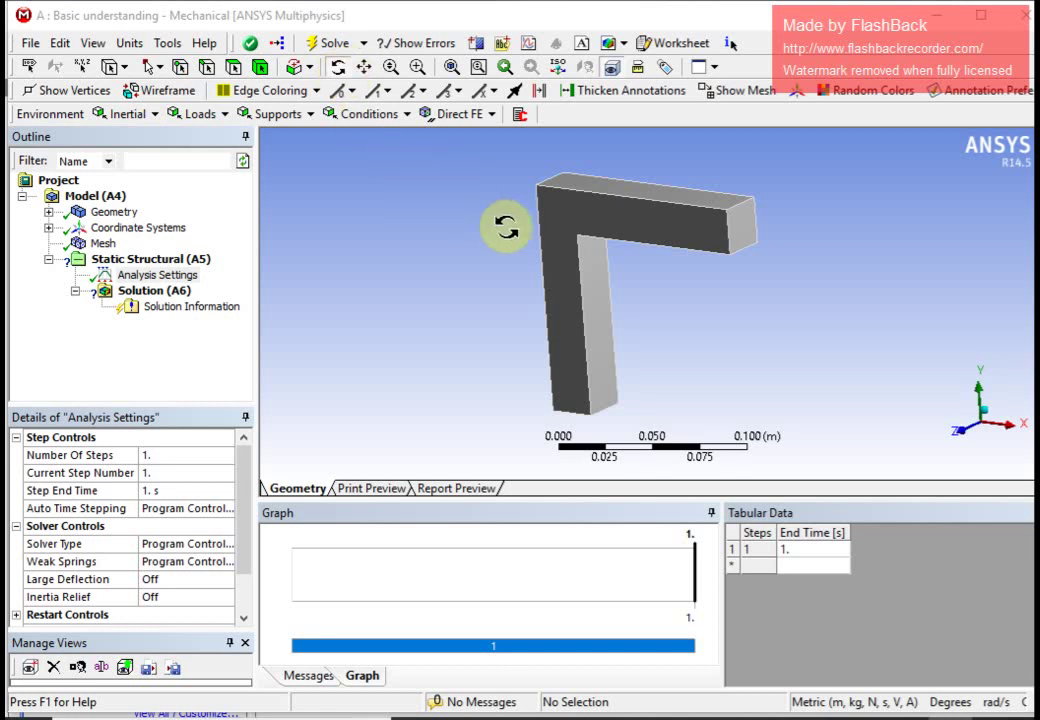
{"action": "left_click_drag", "start_coordinate": [507, 228], "coordinate": [600, 232]}
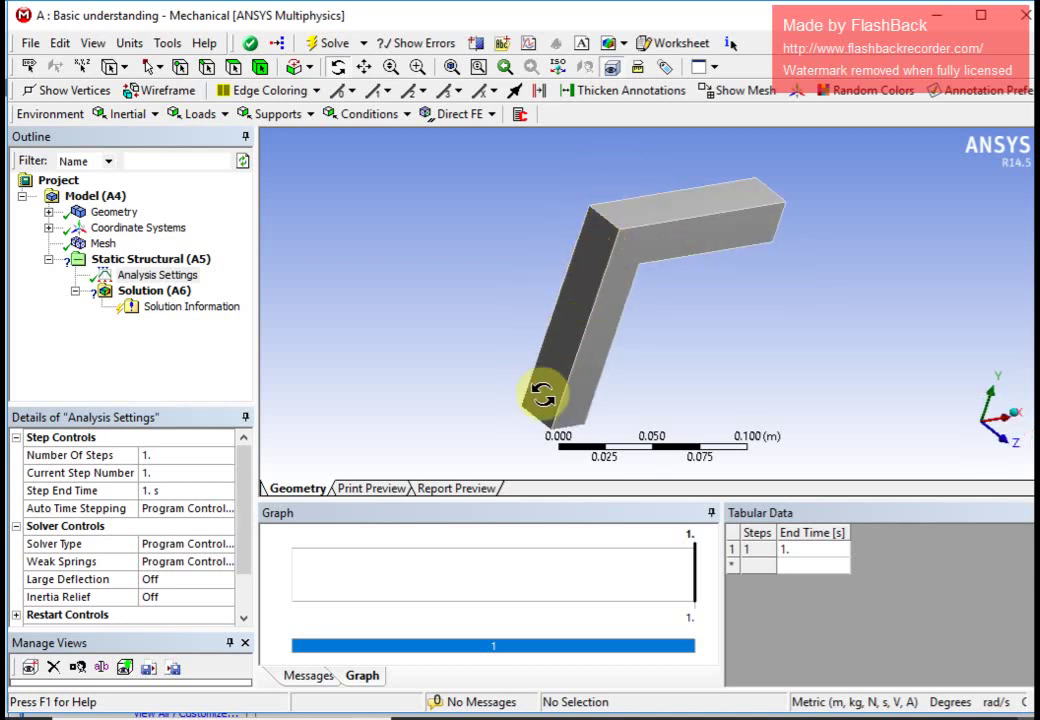
{"action": "left_click", "coordinate": [150, 72]}
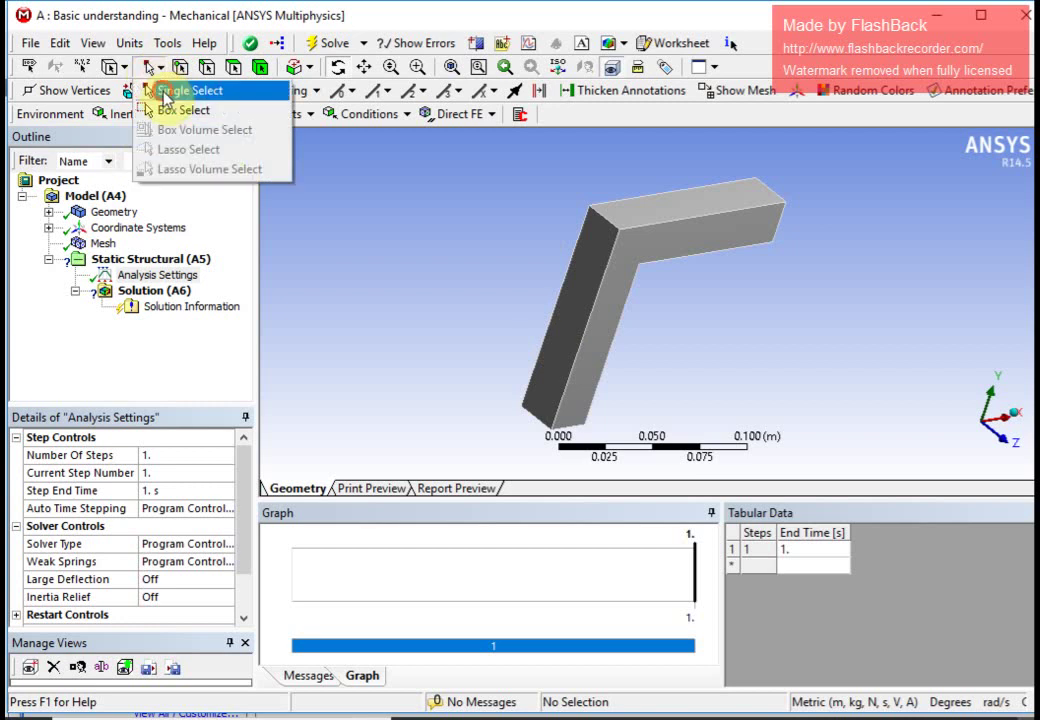
{"action": "left_click", "coordinate": [148, 86]}
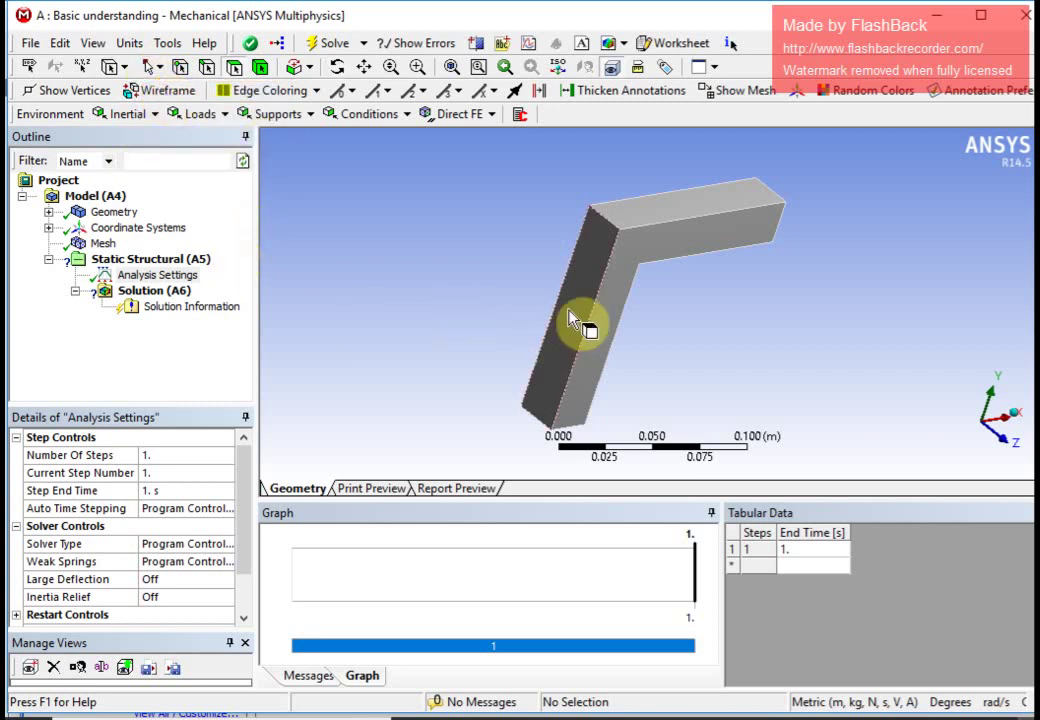
{"action": "left_click", "coordinate": [234, 68]}
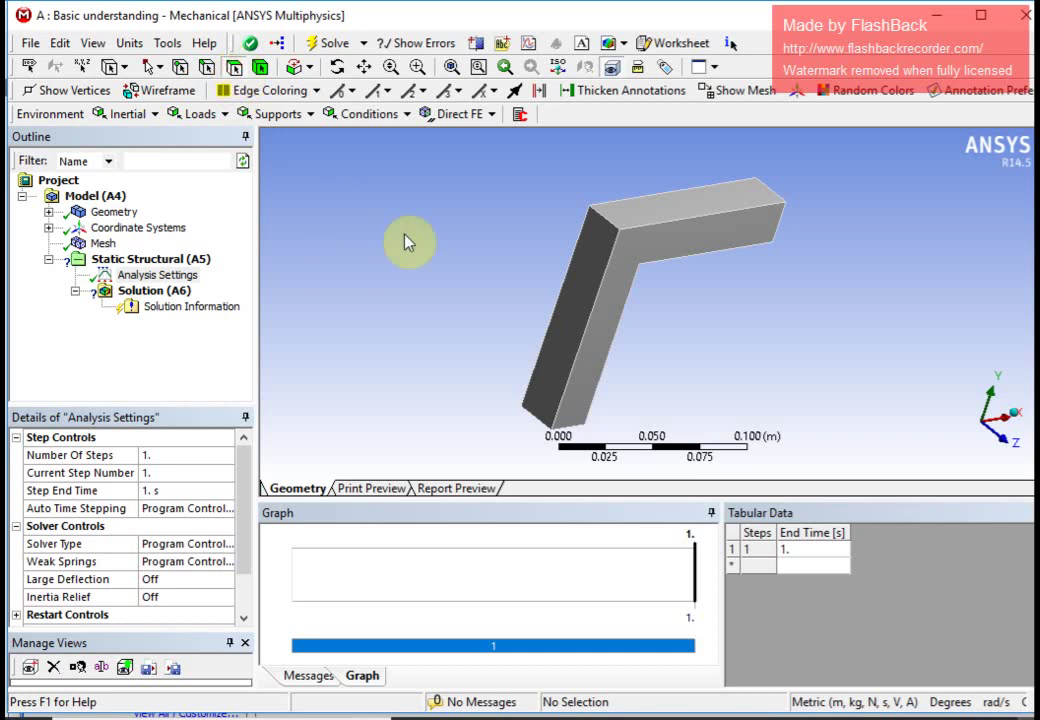
{"action": "left_click", "coordinate": [590, 288]}
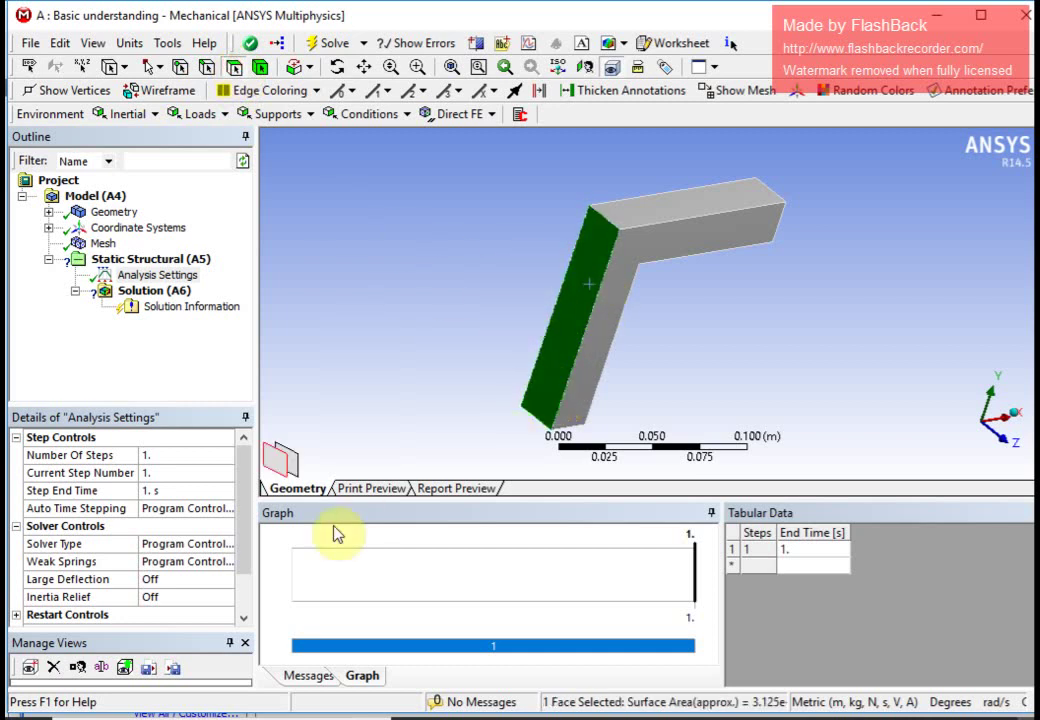
{"action": "left_click", "coordinate": [275, 114]}
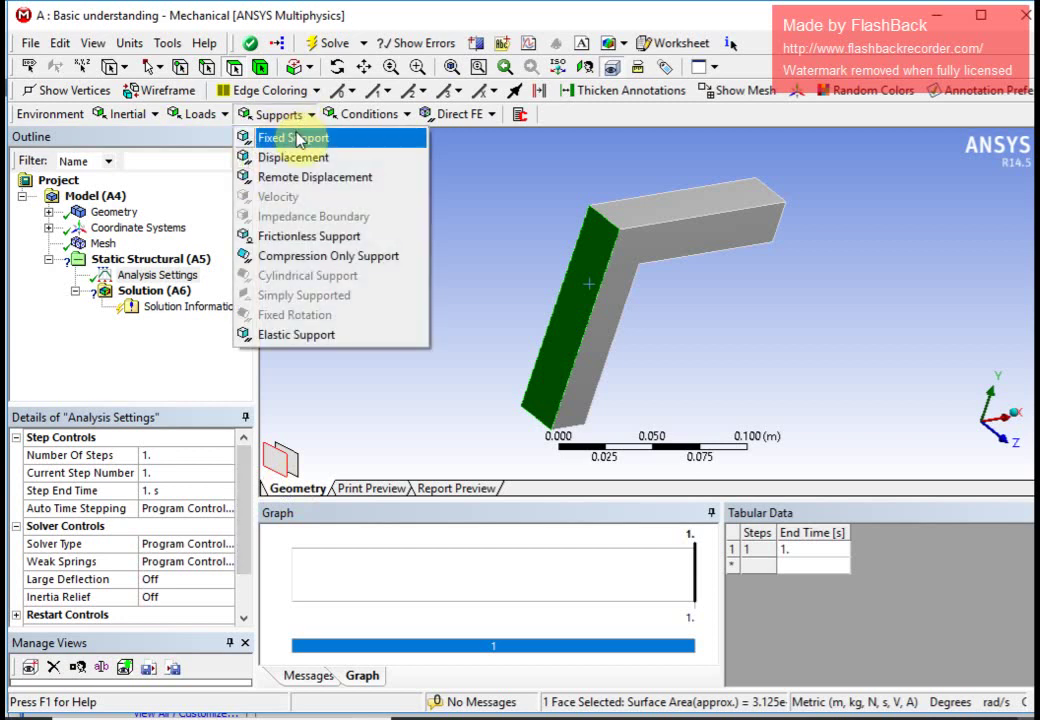
{"action": "left_click", "coordinate": [297, 139]}
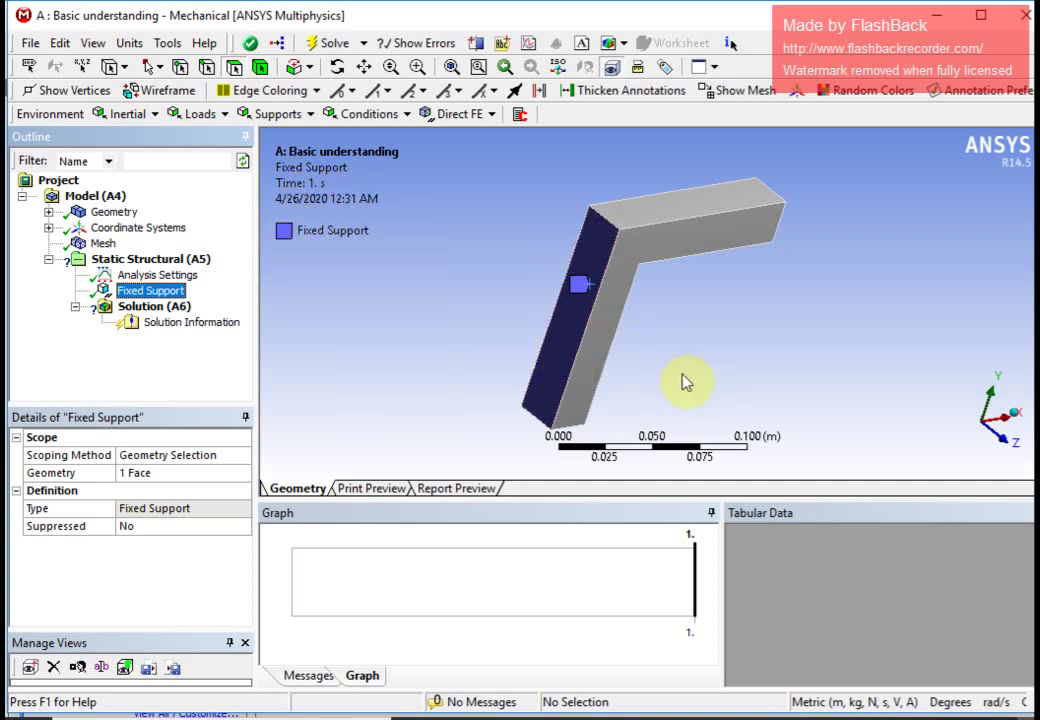
Apply a pressure load of 1000 Pa to the top face of the bracket's horizontal arm
{"action": "left_click", "coordinate": [338, 70]}
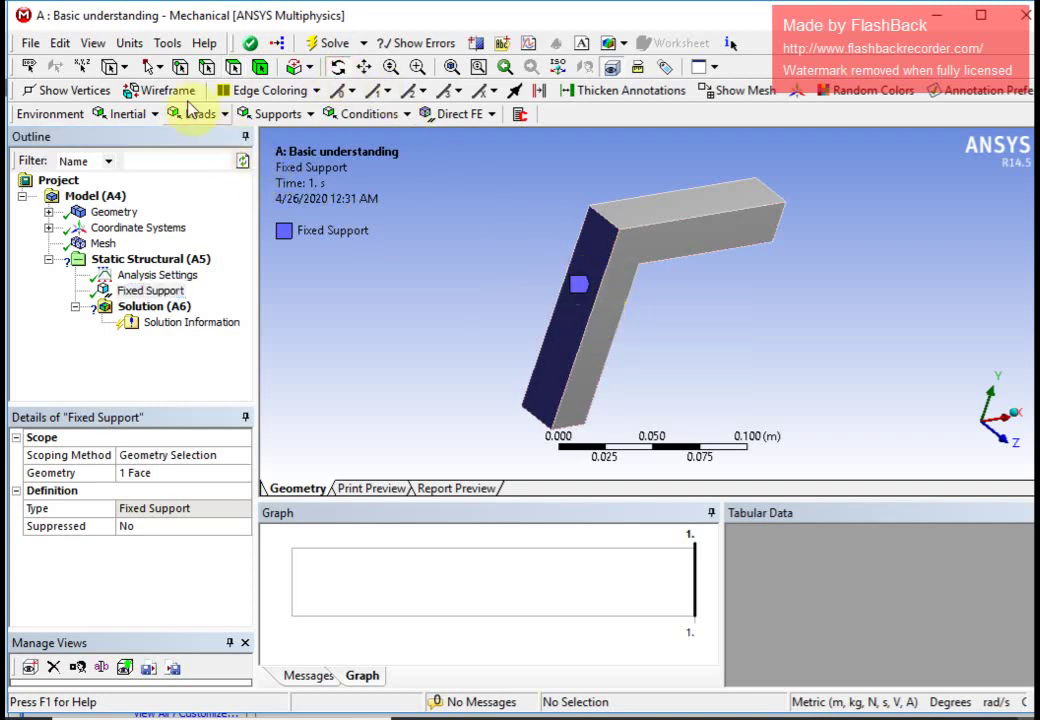
{"action": "left_click", "coordinate": [148, 68]}
{"action": "left_click", "coordinate": [180, 111]}
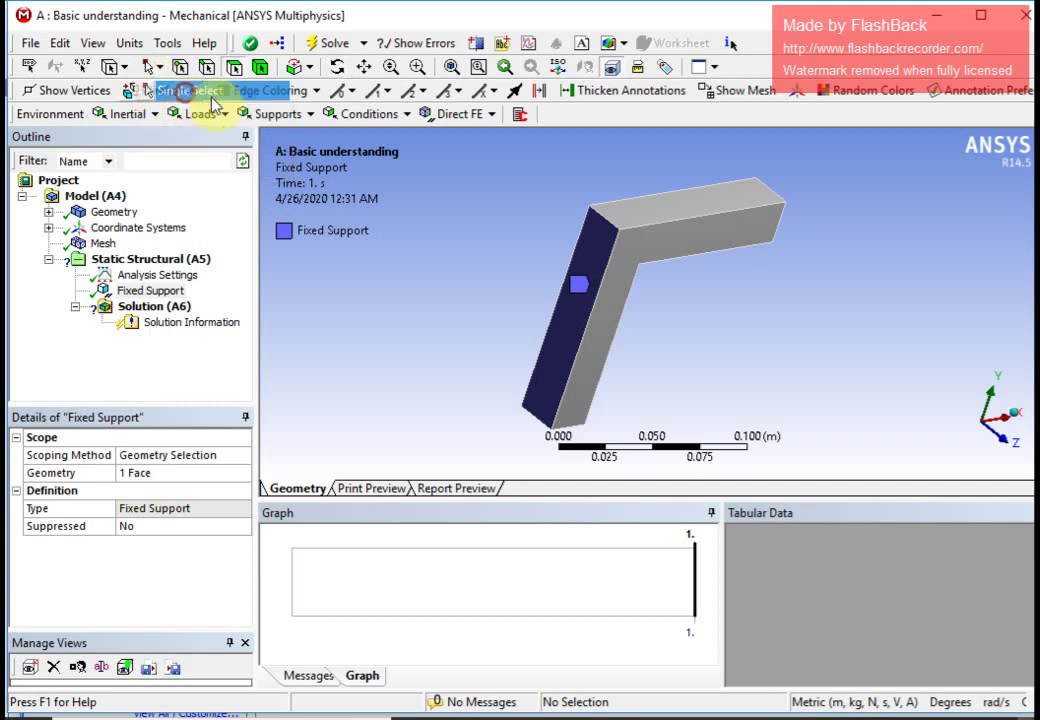
{"action": "left_click", "coordinate": [336, 66]}
{"action": "left_click_drag", "start_coordinate": [629, 230], "coordinate": [746, 234]}
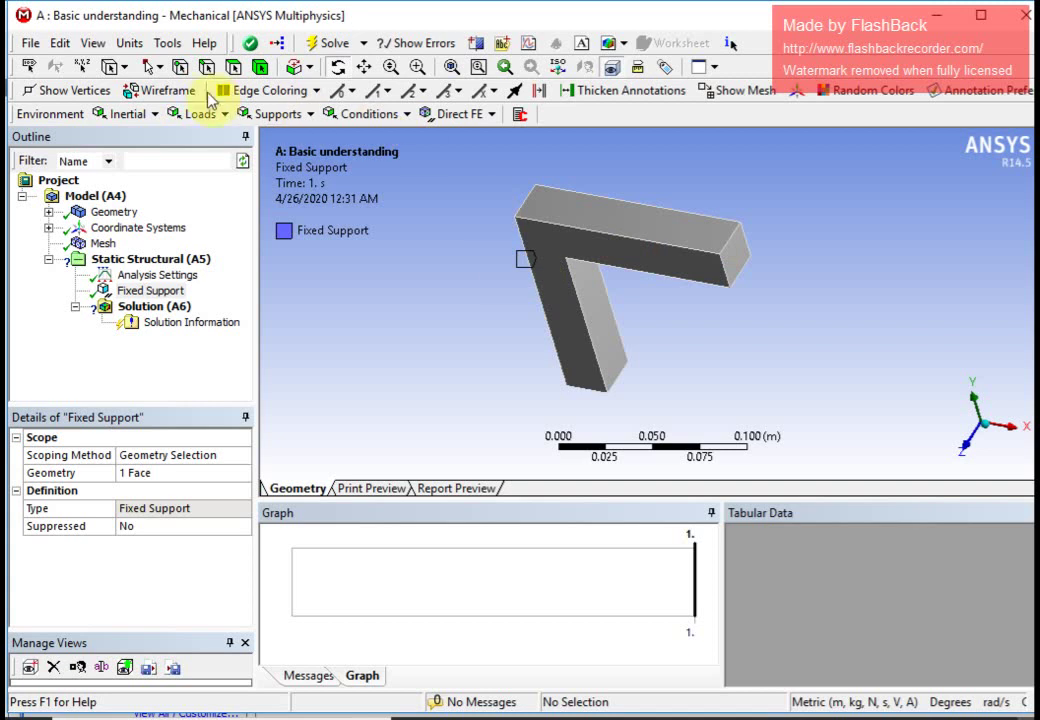
{"action": "left_click", "coordinate": [150, 67]}
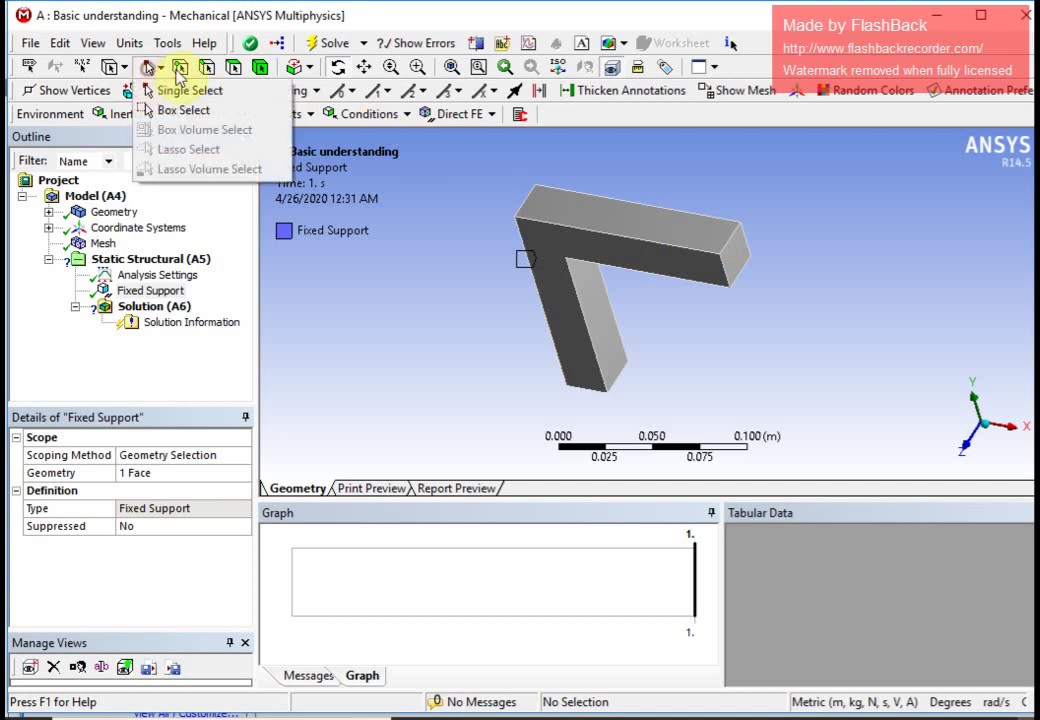
{"action": "left_click", "coordinate": [190, 92]}
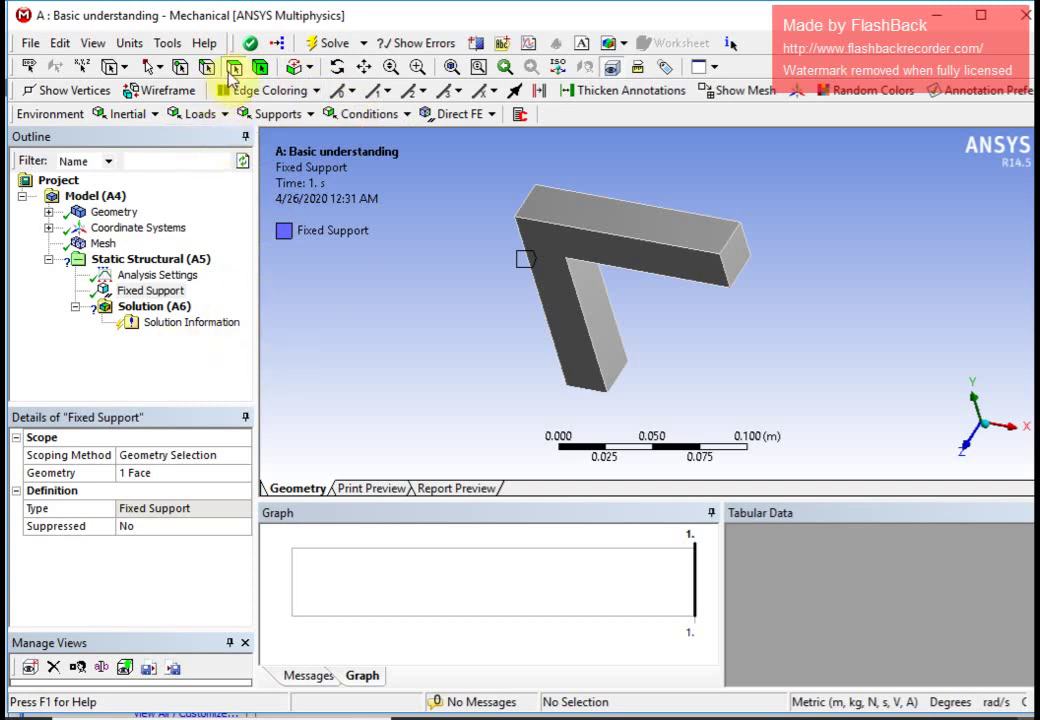
{"action": "left_click", "coordinate": [235, 70]}
{"action": "left_click", "coordinate": [562, 212]}
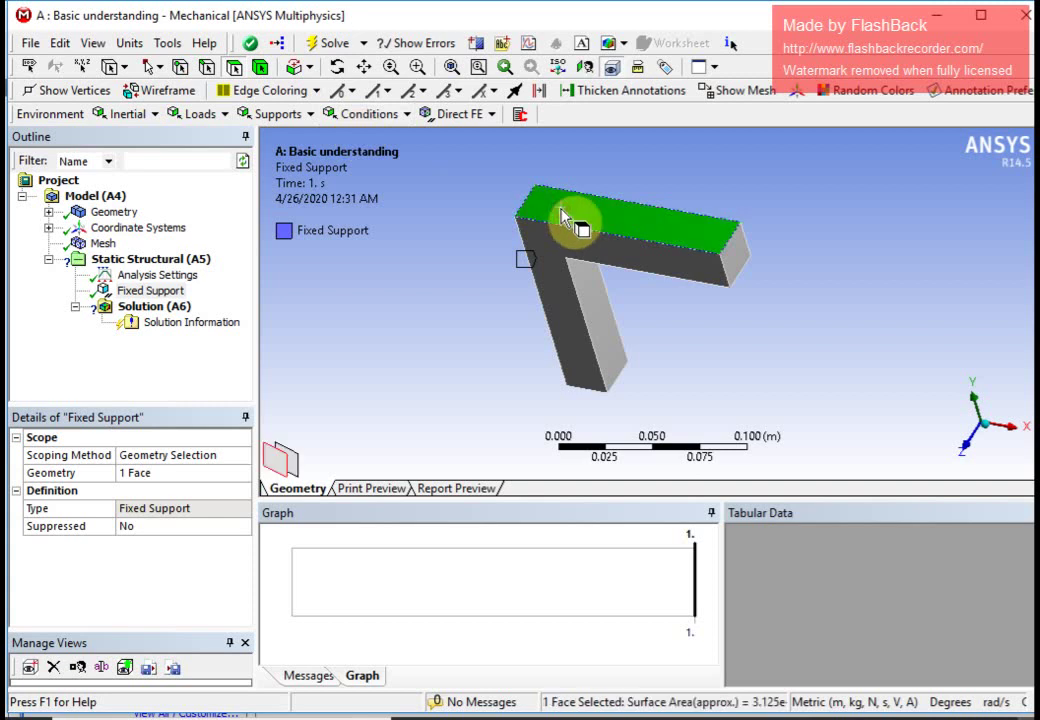
{"action": "left_click", "coordinate": [221, 114]}
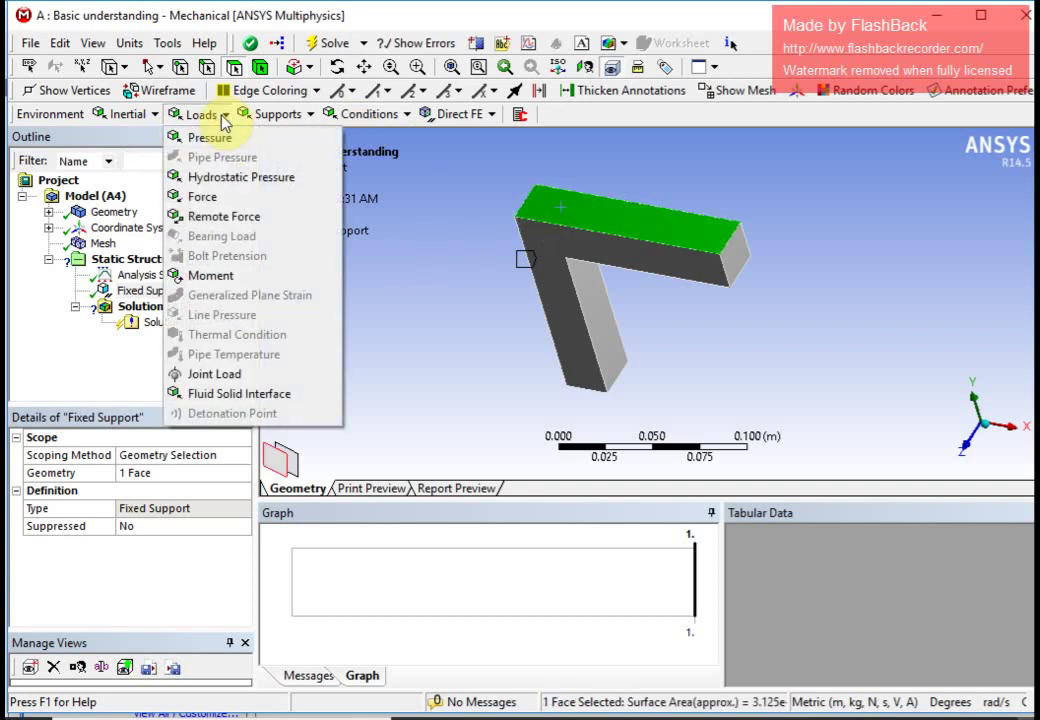
{"action": "left_click", "coordinate": [205, 137]}
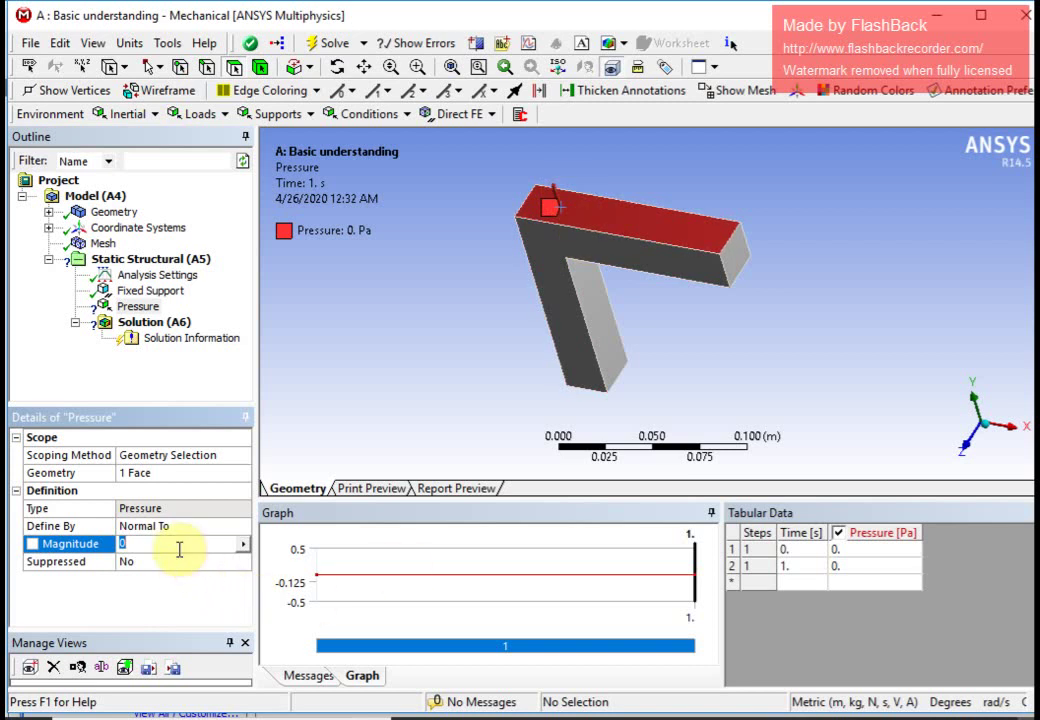
{"action": "type", "text": "1000"}
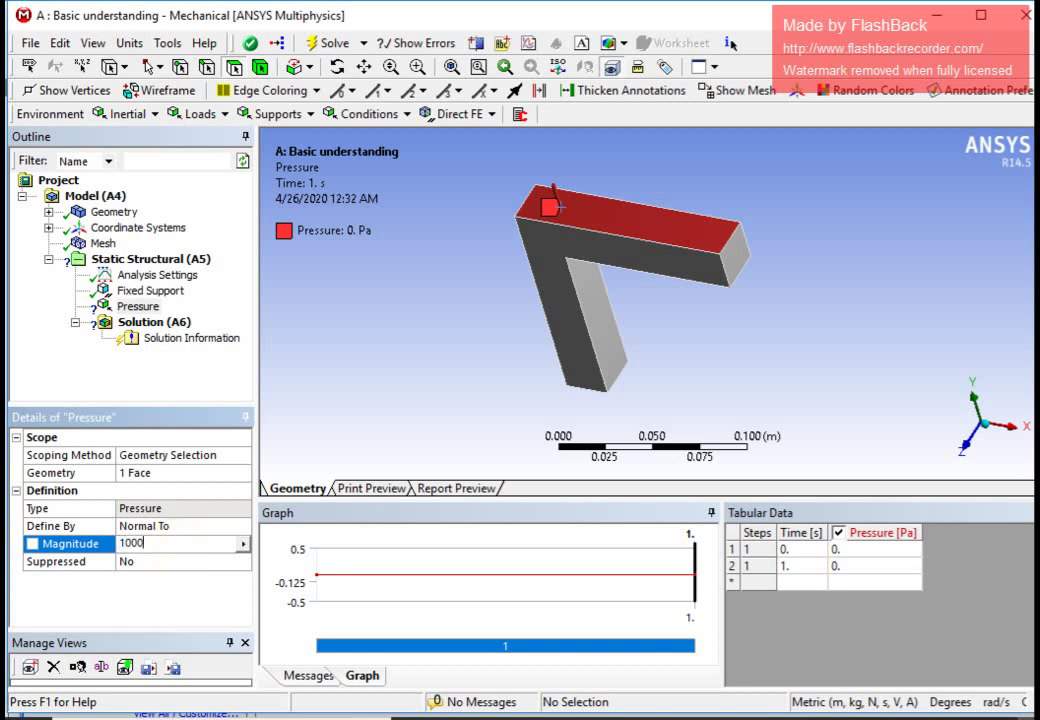
{"action": "left_click", "coordinate": [240, 547]}
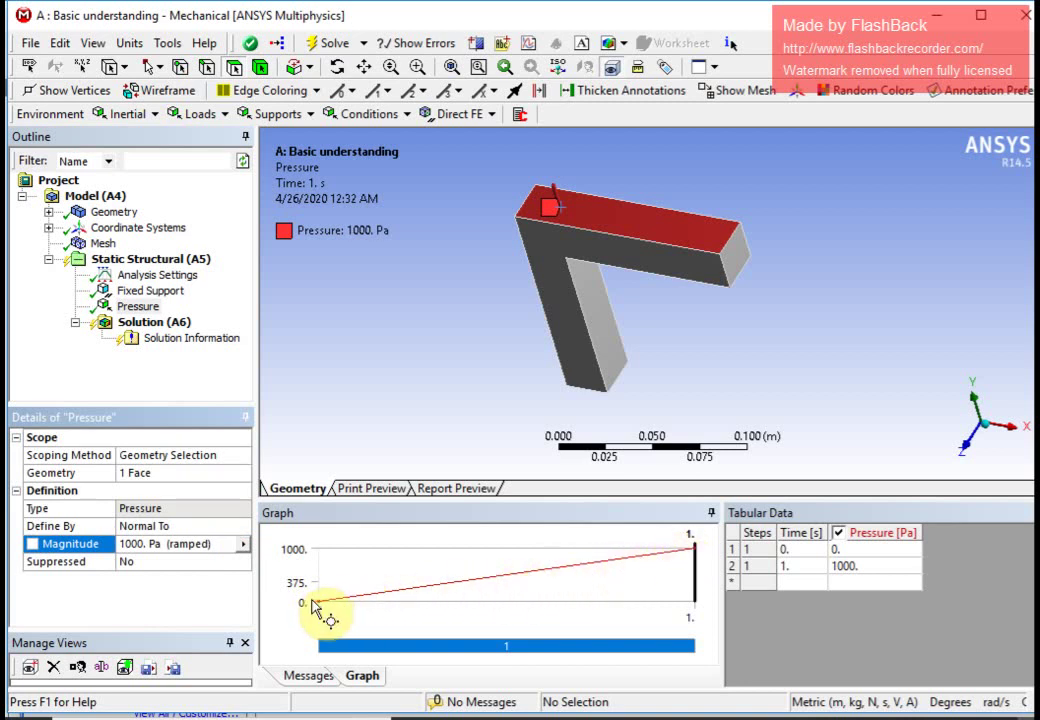
Insert a line pressure load and scope it to the upper edge at the free end of the horizontal arm
{"action": "left_click", "coordinate": [220, 116]}
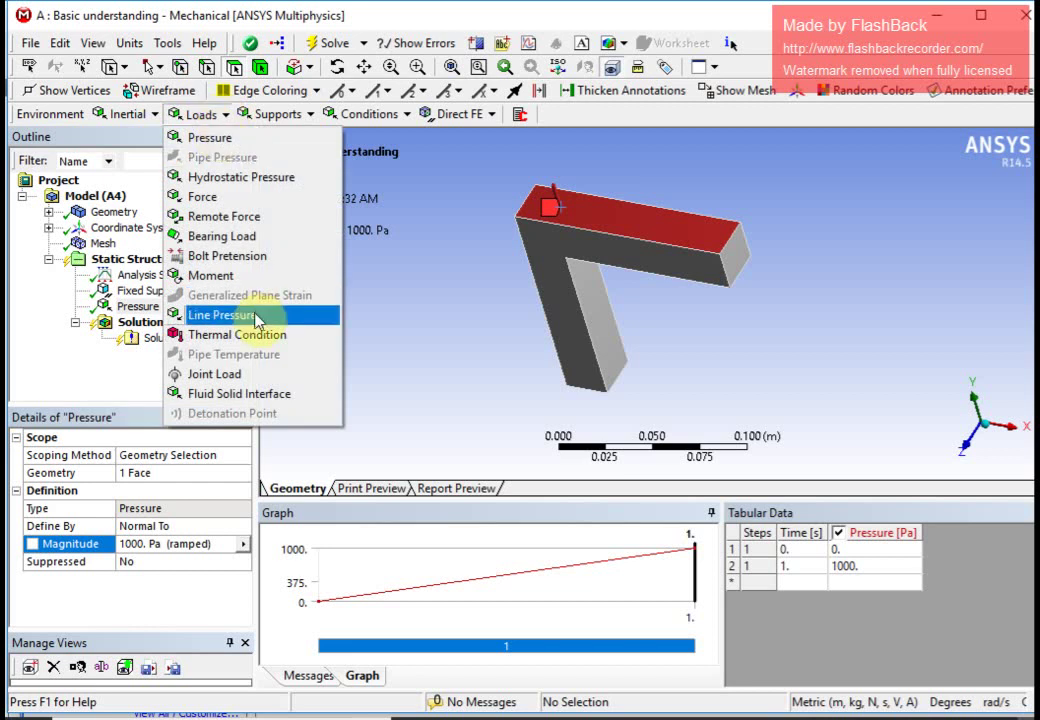
{"action": "left_click", "coordinate": [212, 314]}
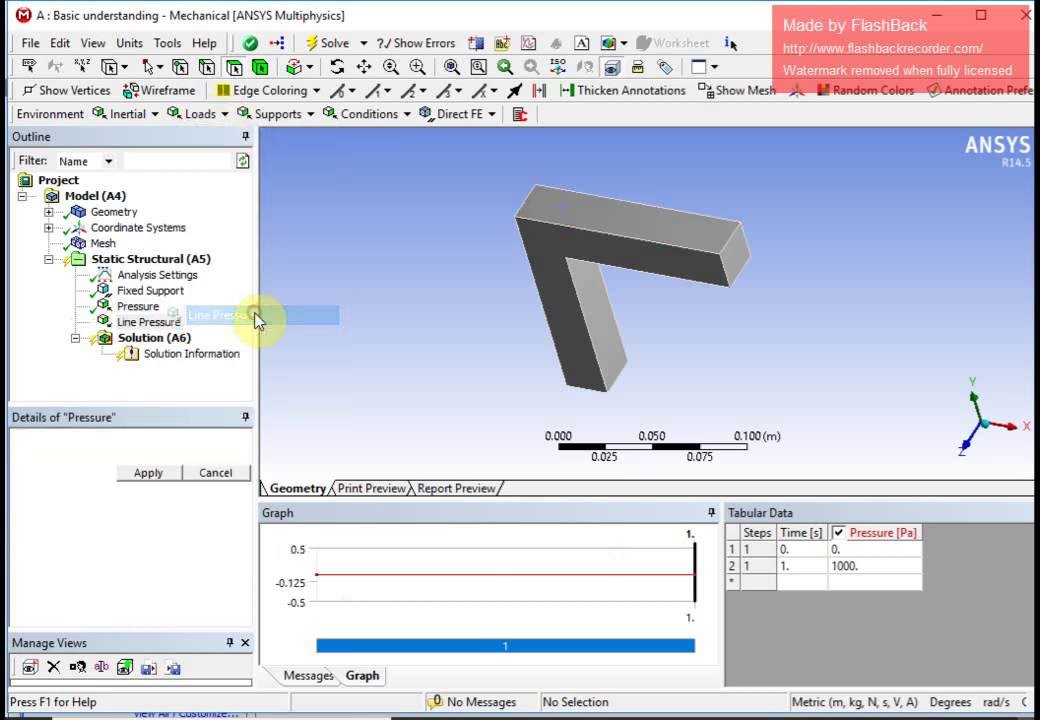
{"action": "left_click", "coordinate": [207, 67]}
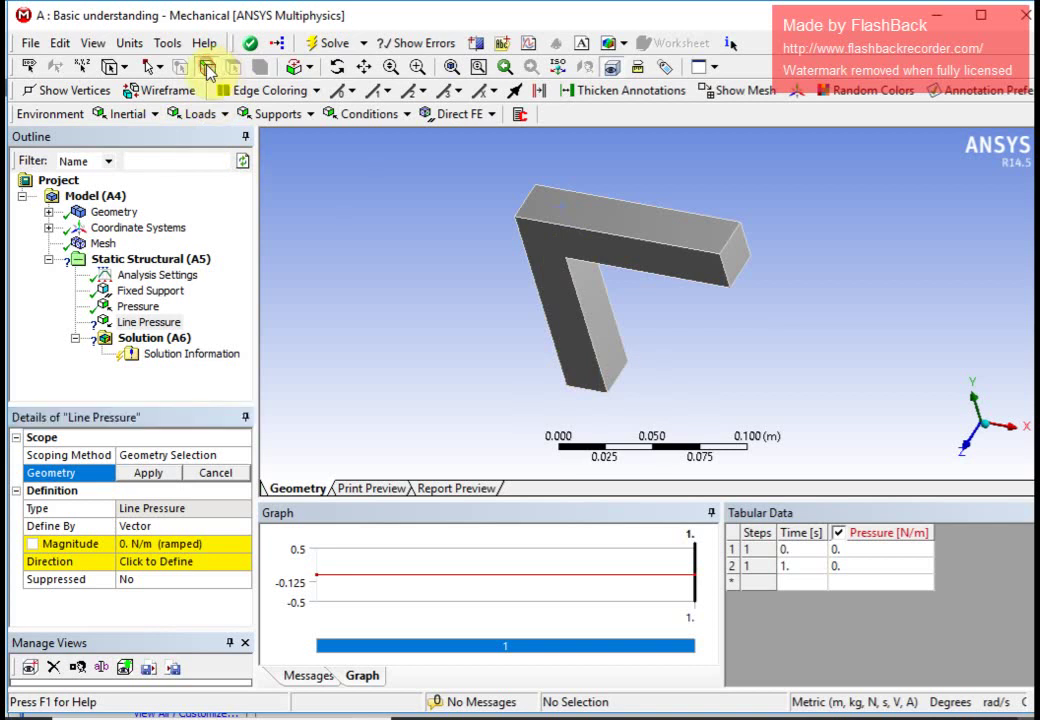
{"action": "left_click", "coordinate": [734, 238]}
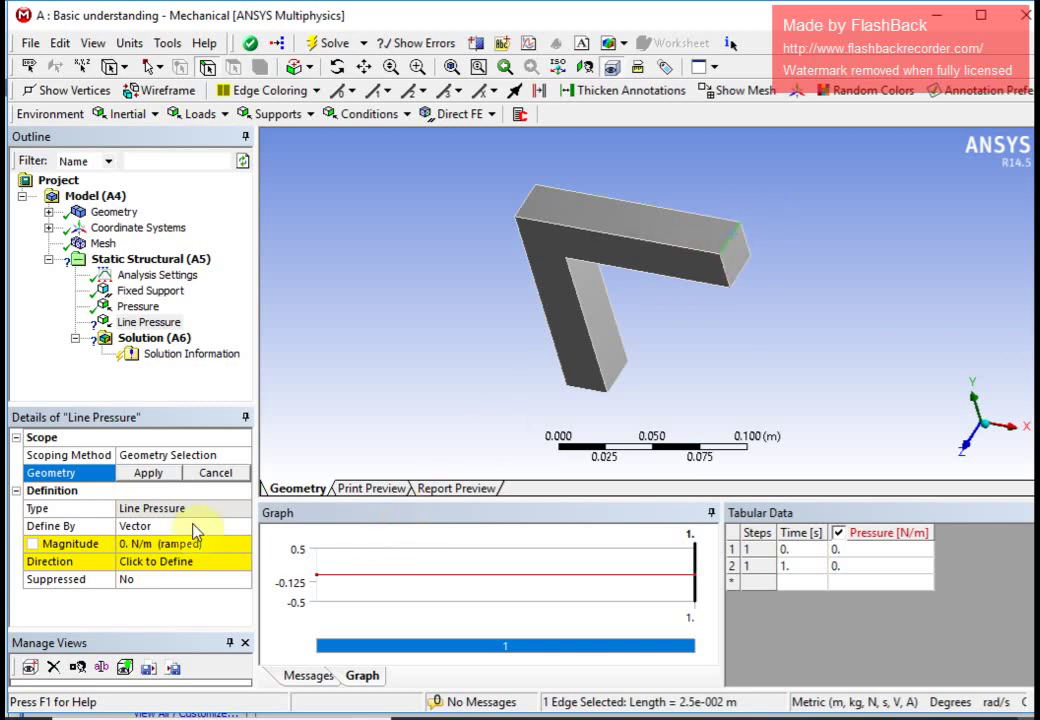
{"action": "left_click", "coordinate": [150, 473]}
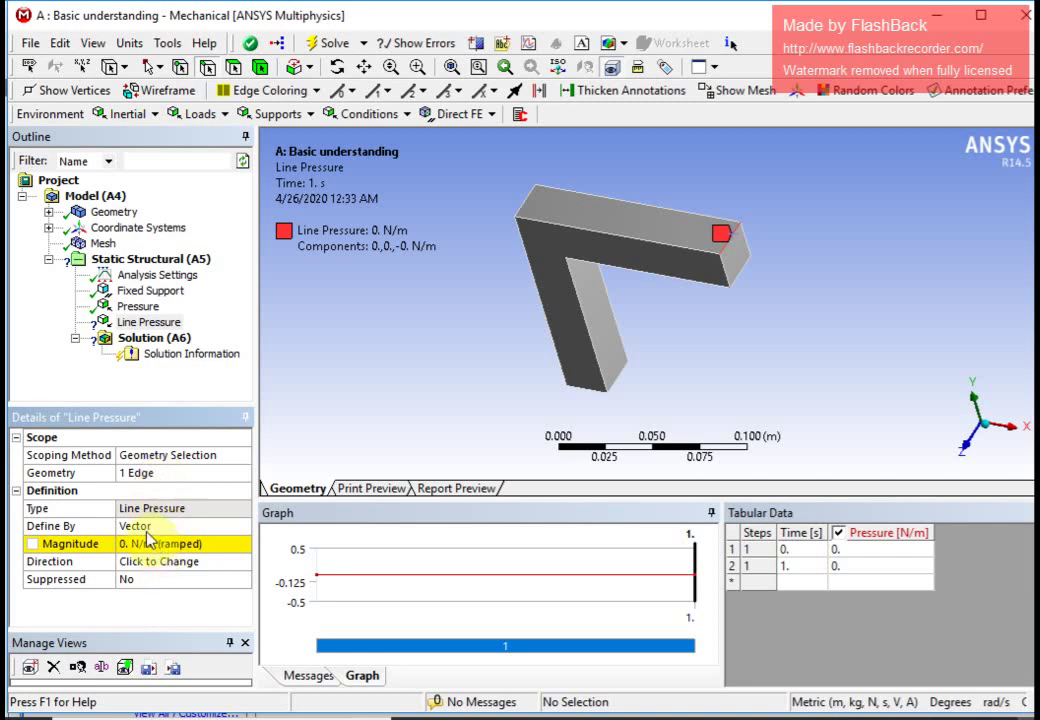
Define the line pressure by components and set its Y component to 500 N/m
{"action": "left_click", "coordinate": [144, 526]}
{"action": "left_click", "coordinate": [243, 529]}
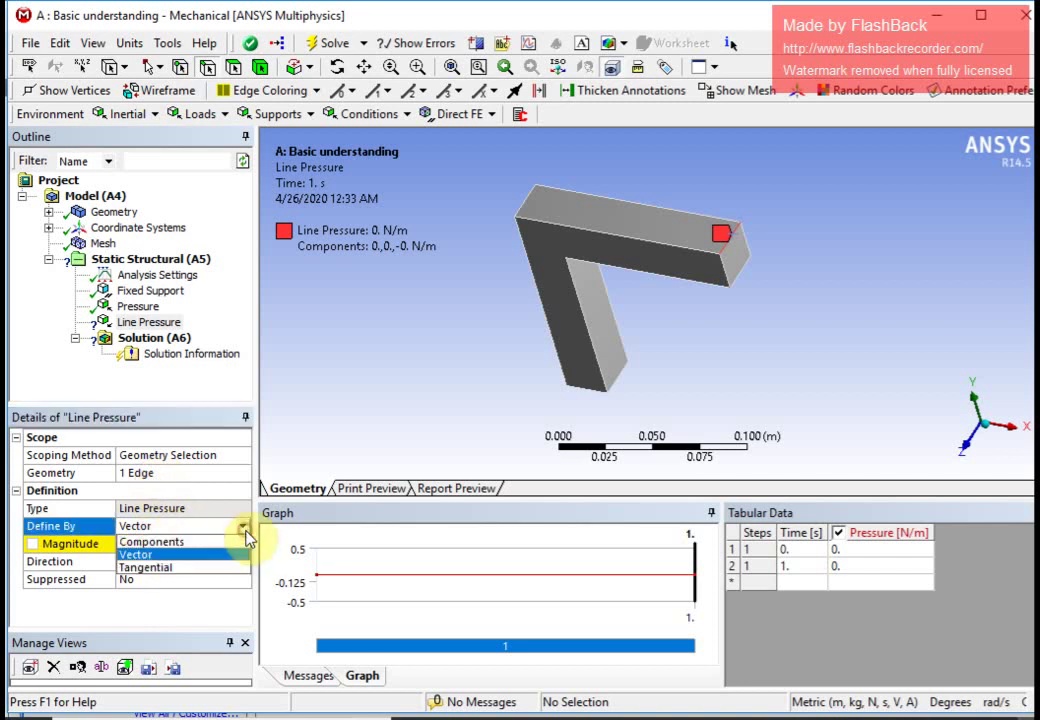
{"action": "left_click", "coordinate": [207, 542]}
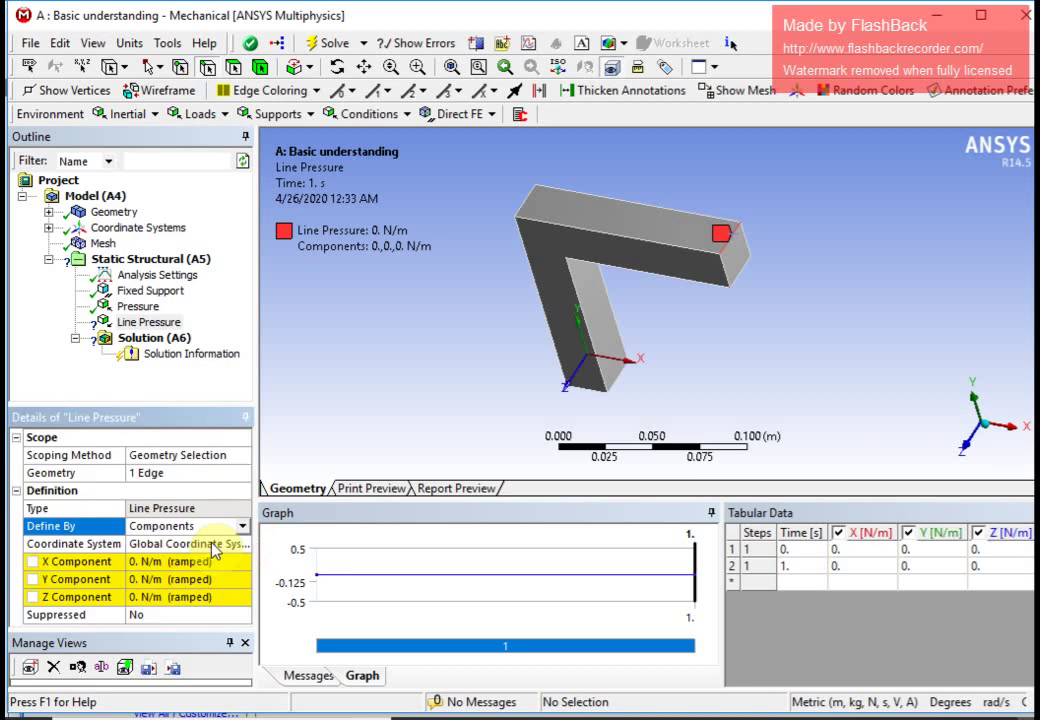
{"action": "left_click", "coordinate": [34, 580]}
{"action": "left_click", "coordinate": [985, 428]}
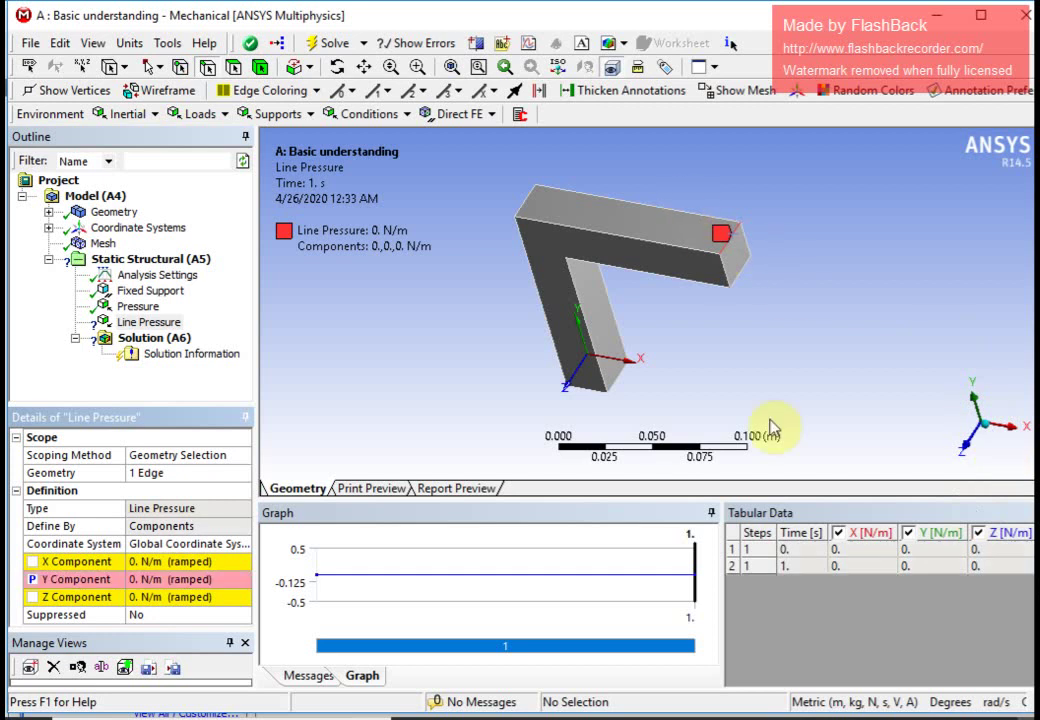
{"action": "left_click", "coordinate": [200, 579]}
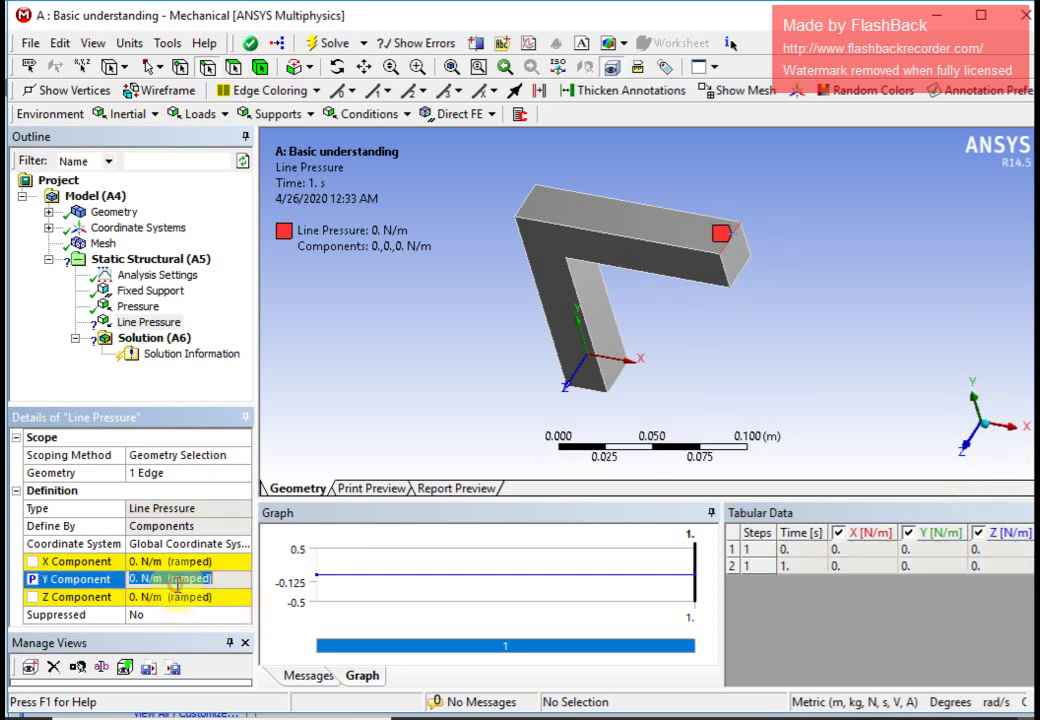
{"action": "left_click", "coordinate": [40, 582]}
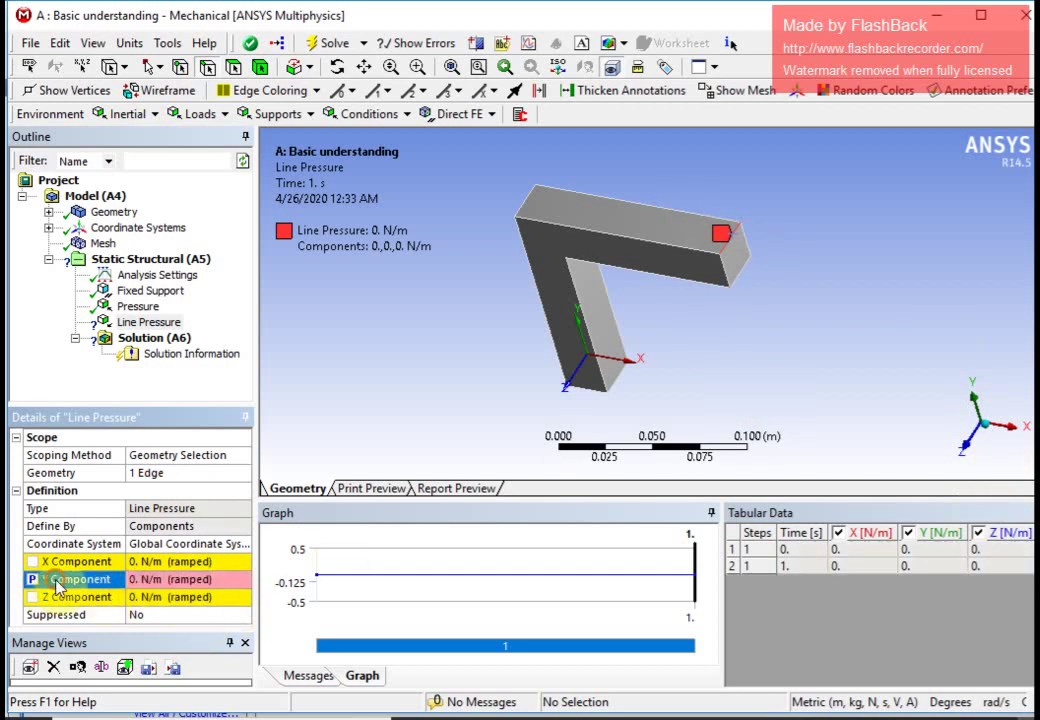
{"action": "left_click", "coordinate": [145, 579]}
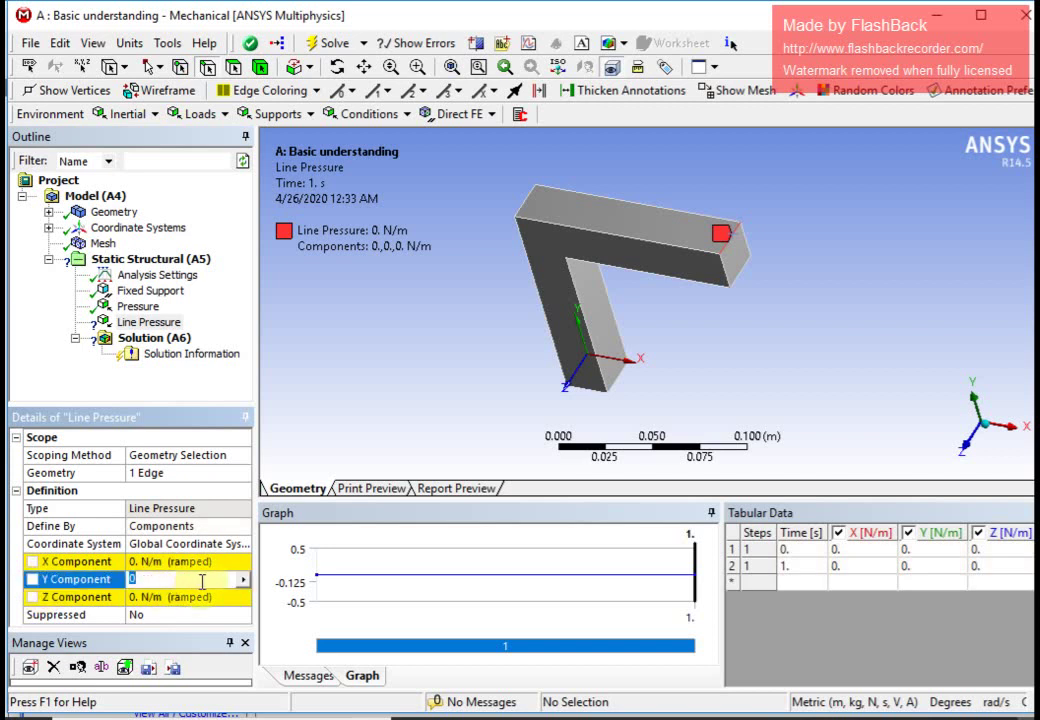
{"action": "type", "text": "500"}
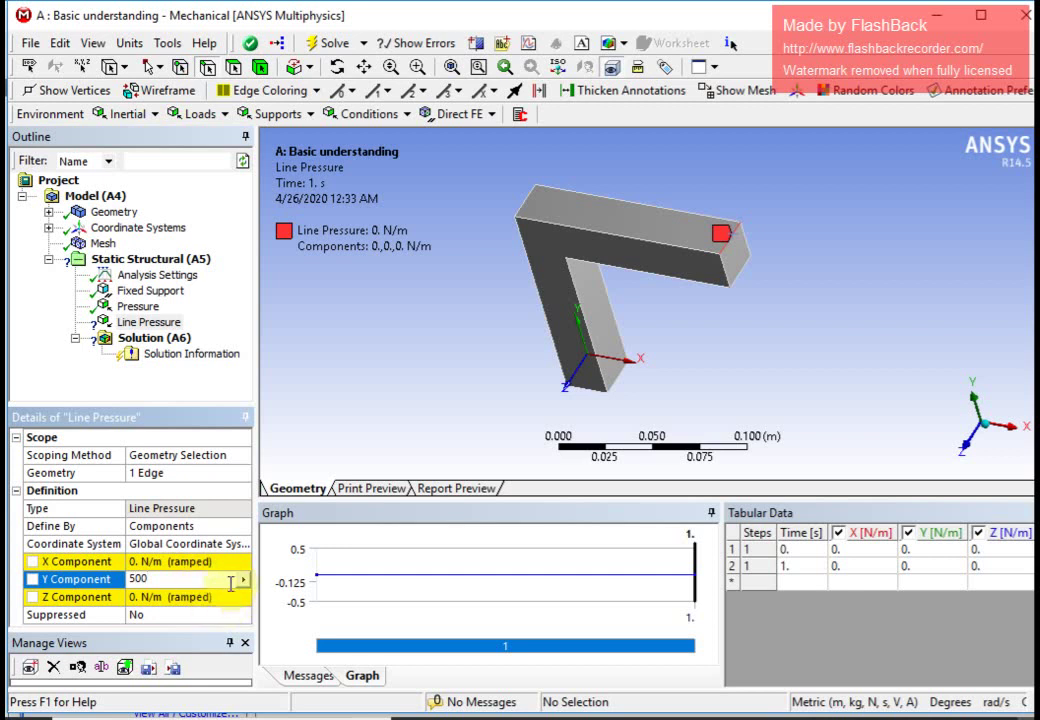
{"action": "key", "text": "Return"}
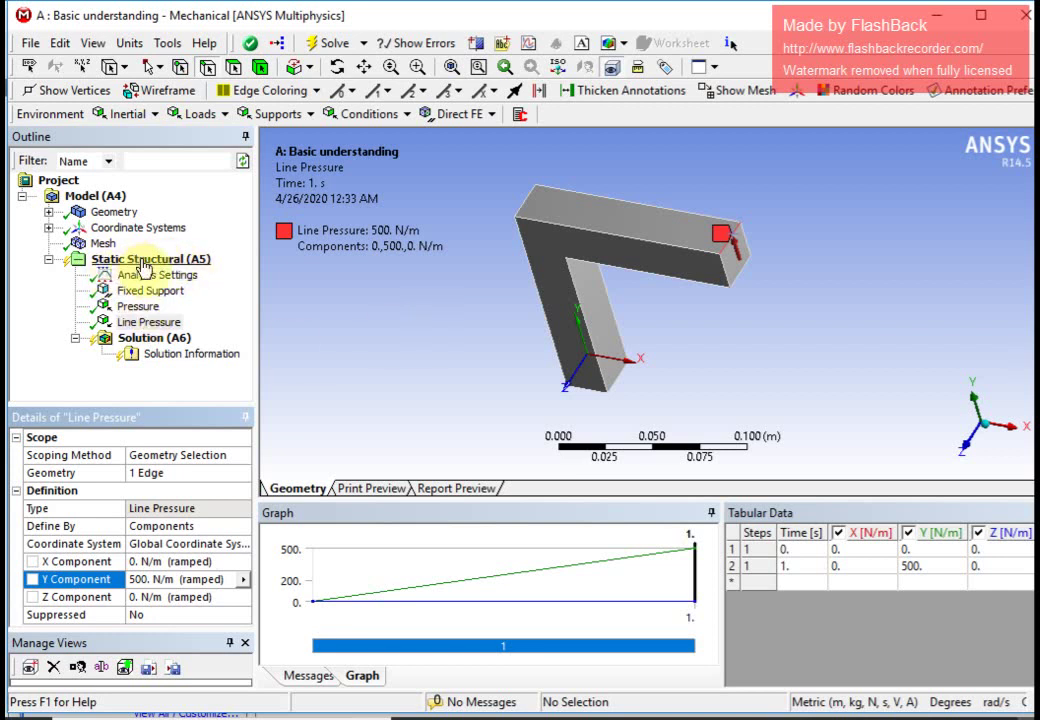
Solve the static structural analysis with the applied support and loads
{"action": "right_click", "coordinate": [152, 262]}
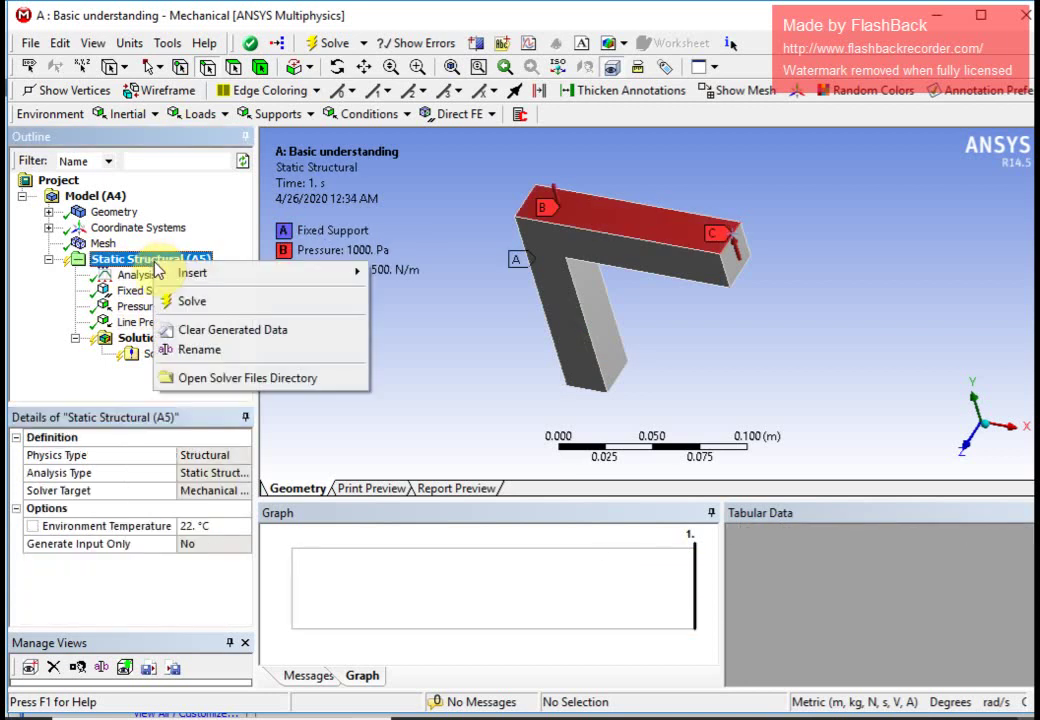
{"action": "left_click", "coordinate": [202, 304]}
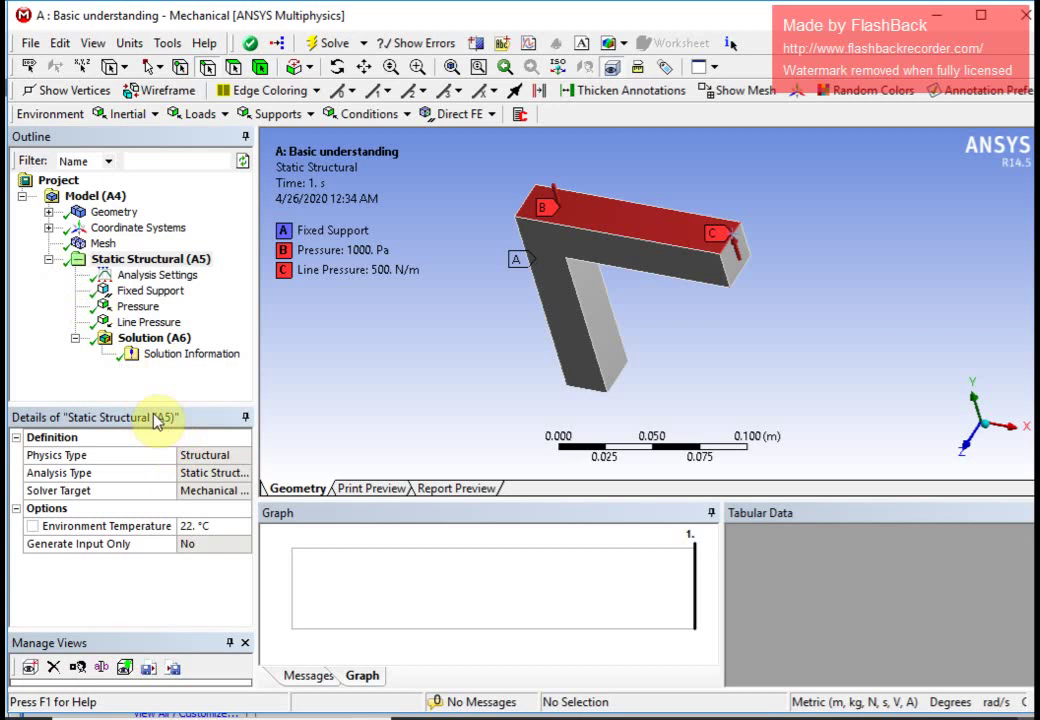
Add a directional deformation result to the solution and set its orientation to the Y axis
{"action": "left_click", "coordinate": [154, 338]}
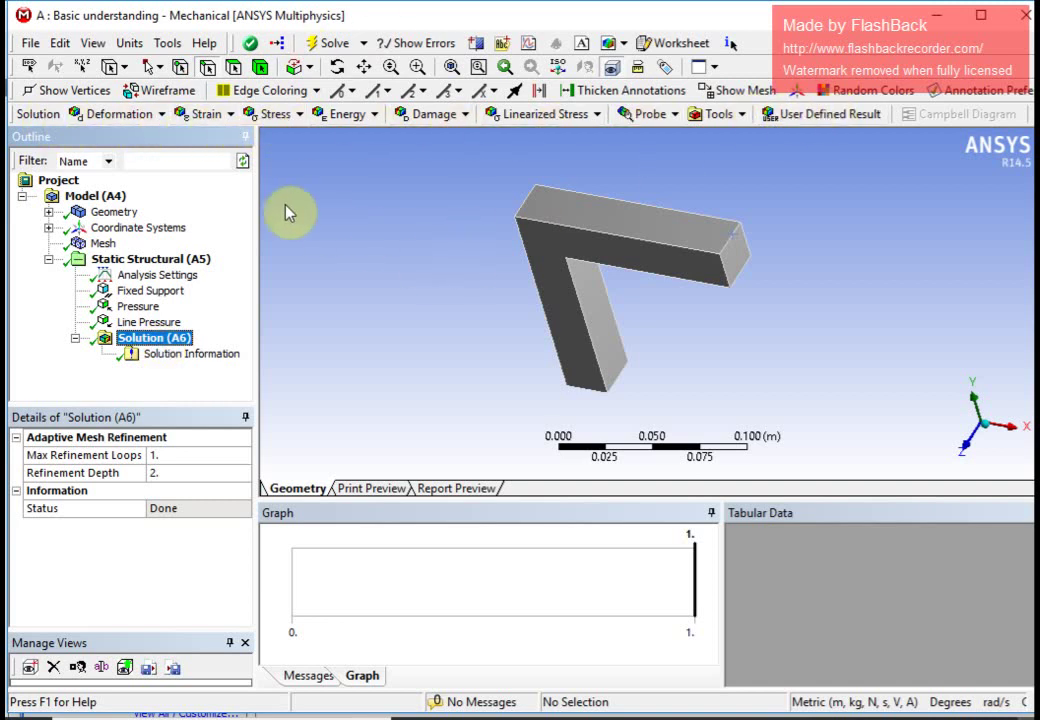
{"action": "left_click", "coordinate": [159, 116]}
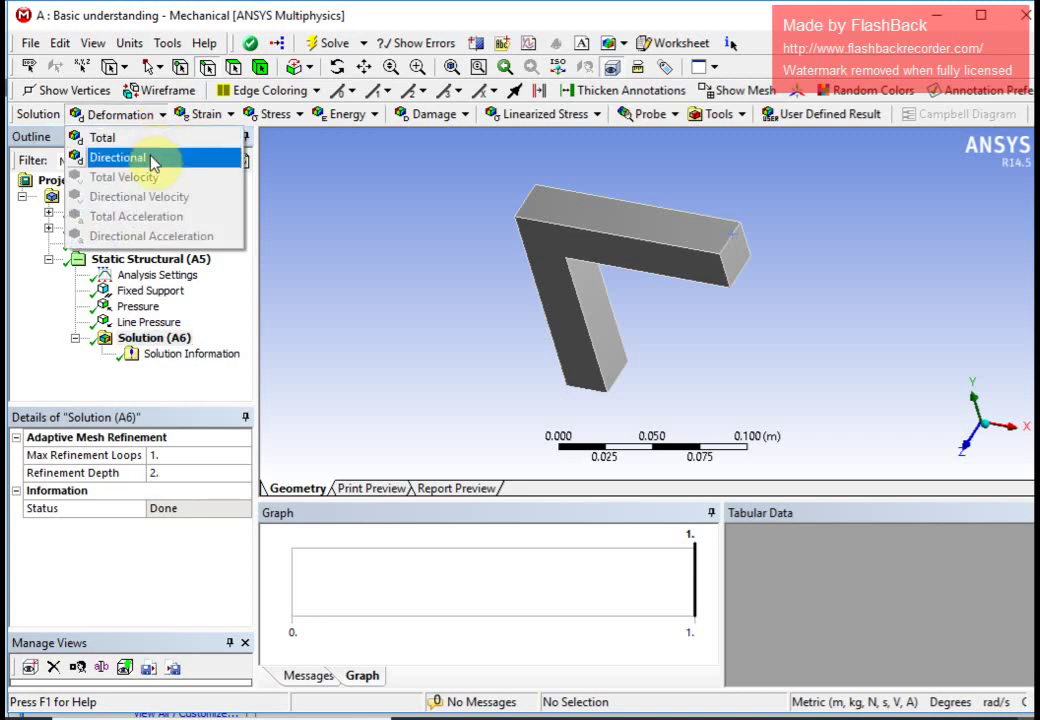
{"action": "left_click", "coordinate": [152, 160]}
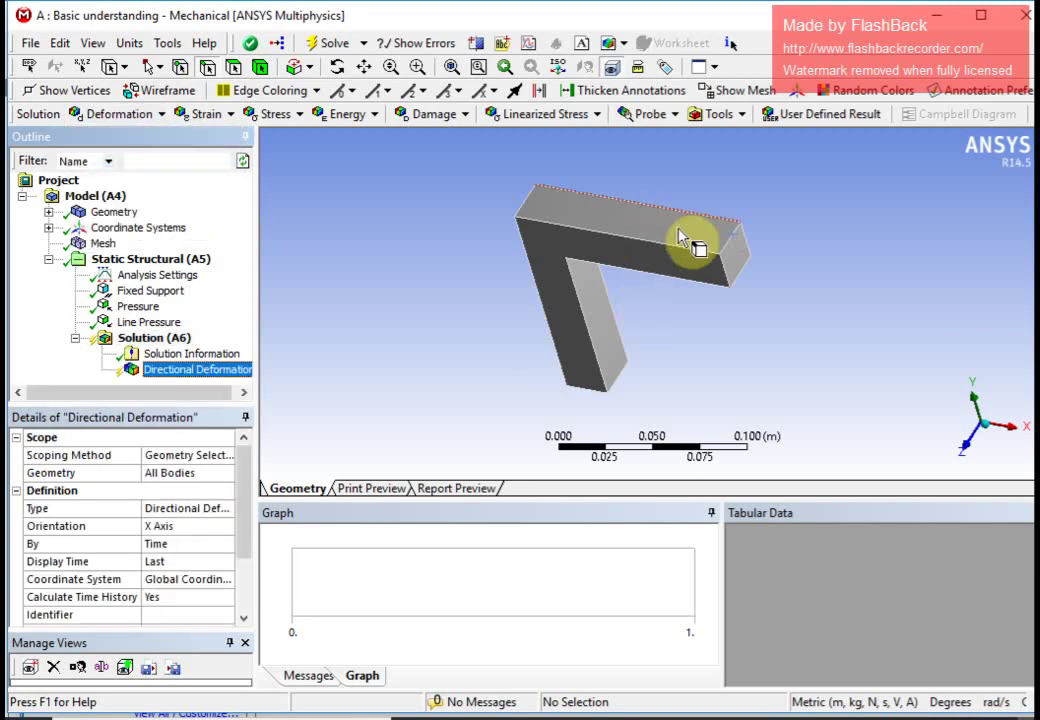
{"action": "left_click", "coordinate": [162, 528]}
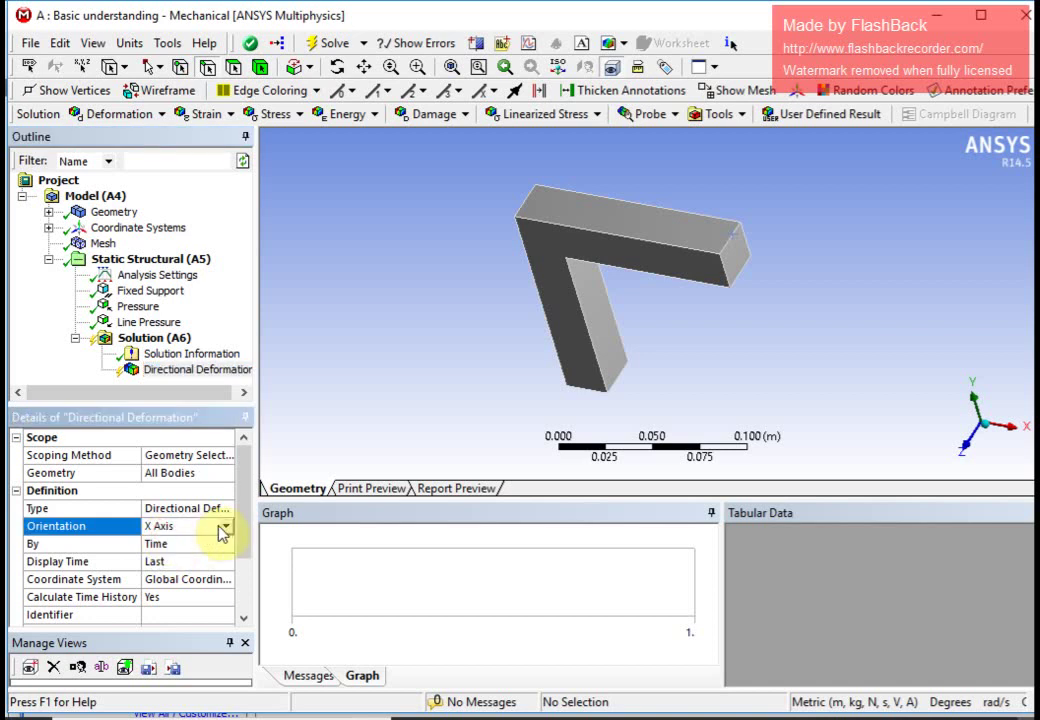
{"action": "left_click", "coordinate": [225, 527]}
{"action": "left_click", "coordinate": [199, 556]}
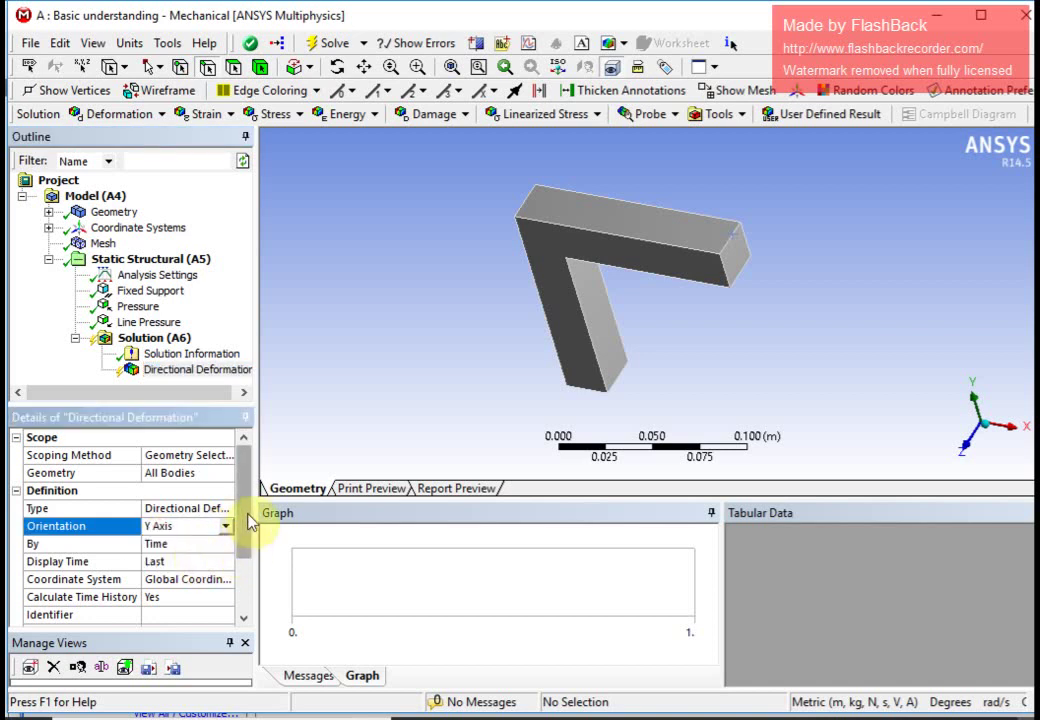
{"action": "scroll", "coordinate": [250, 560], "scroll_direction": "down", "scroll_amount": 3}
{"action": "scroll", "coordinate": [252, 500], "scroll_direction": "up", "scroll_amount": 3}
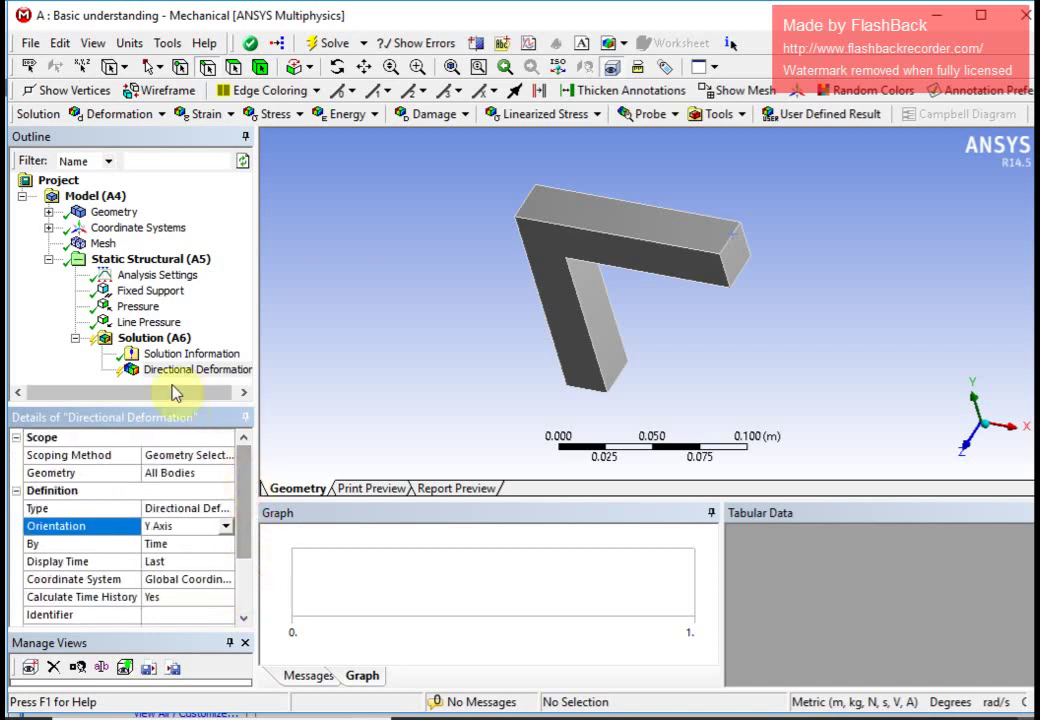
Add equivalent (von-Mises) stress and strain energy results to the solution for all bodies
{"action": "left_click", "coordinate": [155, 338]}
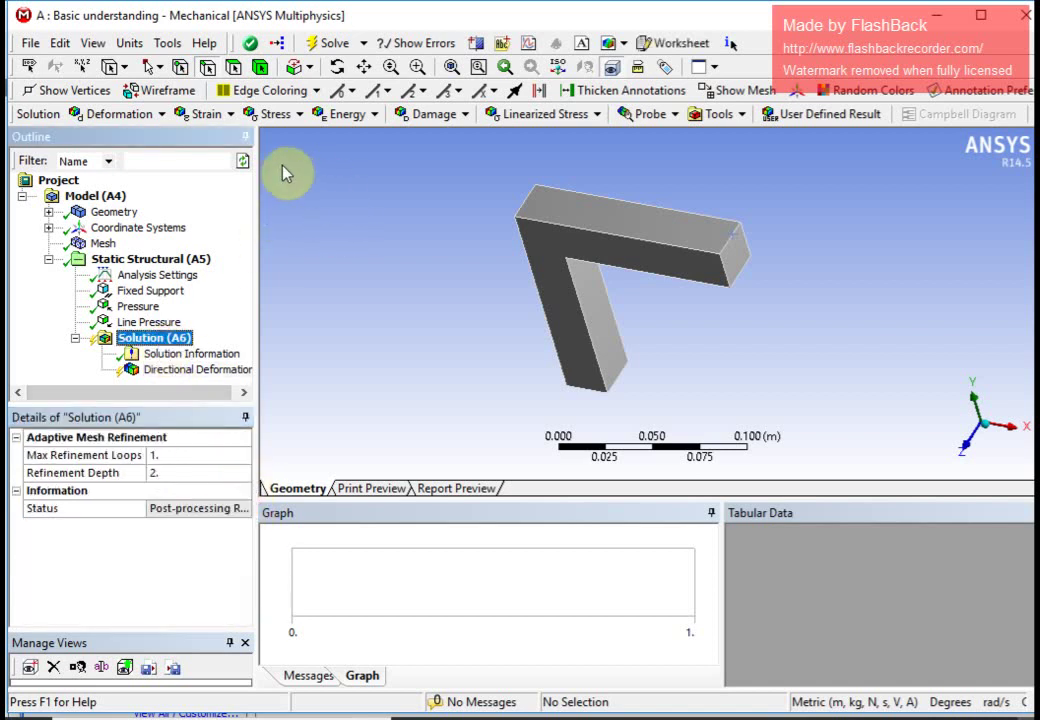
{"action": "left_click", "coordinate": [300, 114]}
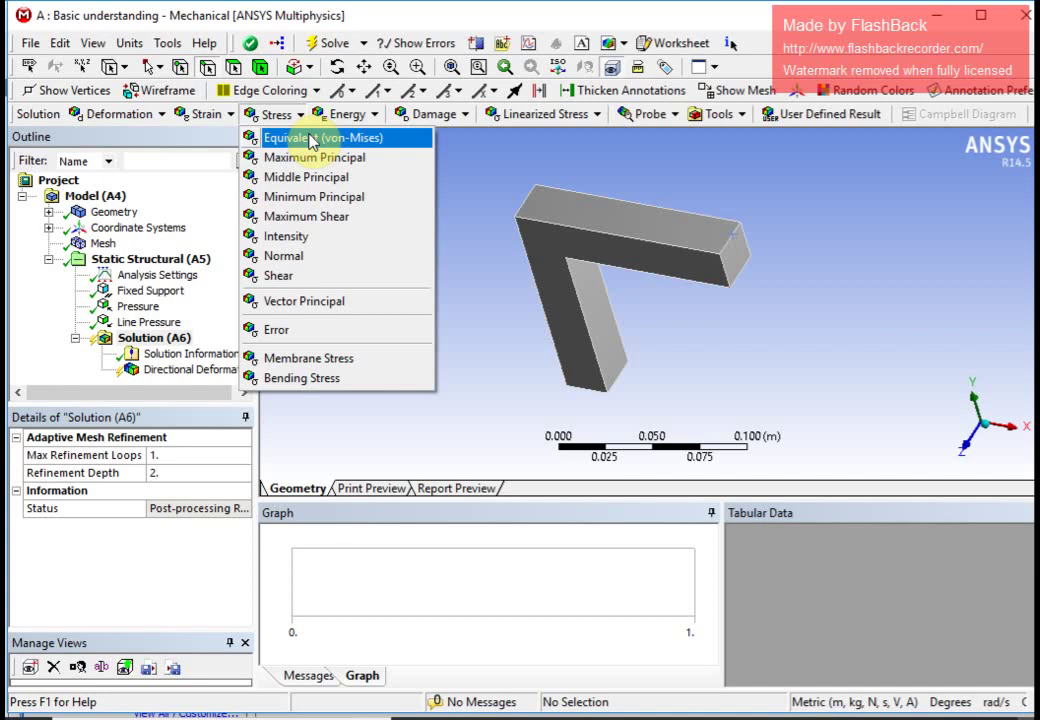
{"action": "left_click", "coordinate": [313, 141]}
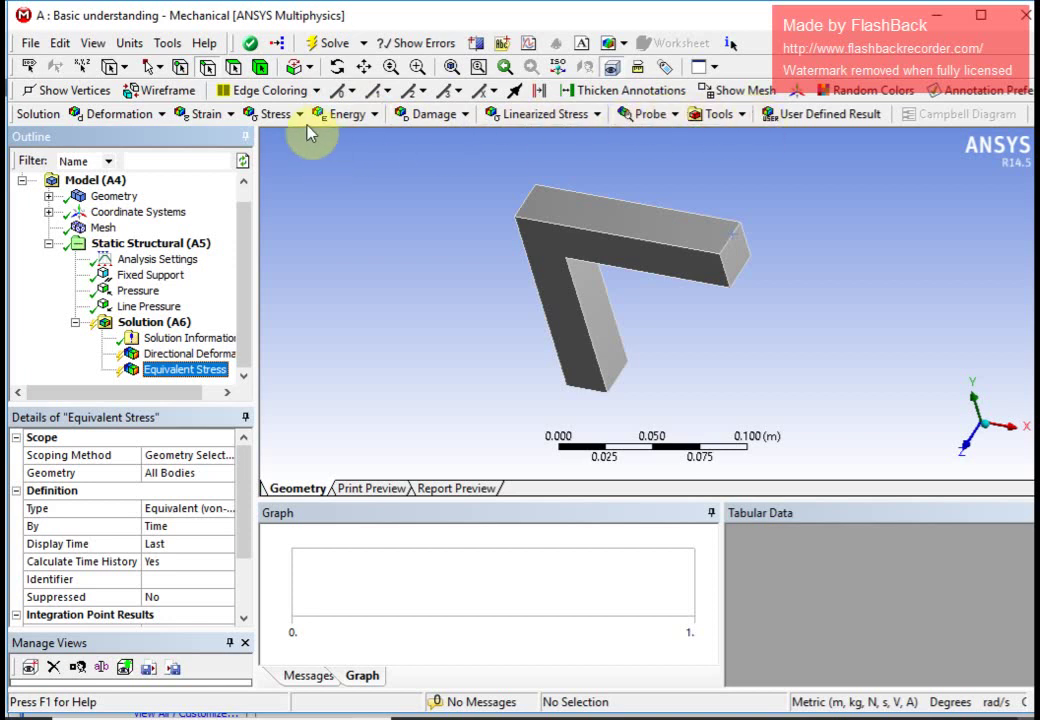
{"action": "left_click", "coordinate": [371, 114]}
{"action": "left_click", "coordinate": [370, 158]}
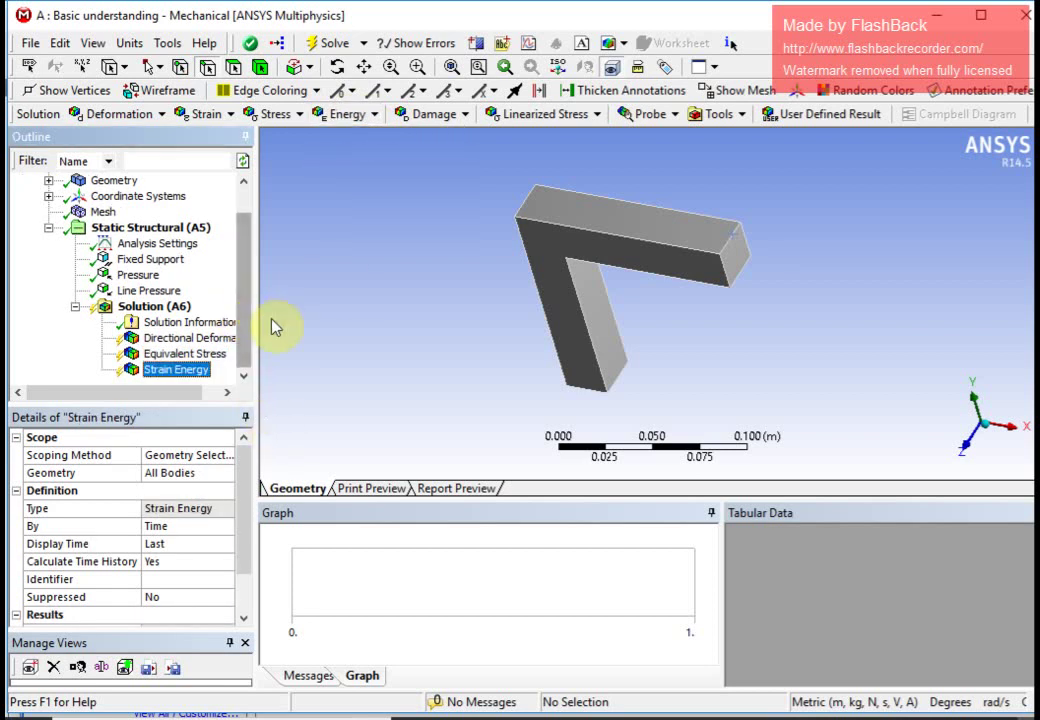
Widen the outline and evaluate all results of the static structural solution
{"action": "left_click_drag", "start_coordinate": [258, 333], "coordinate": [285, 333]}
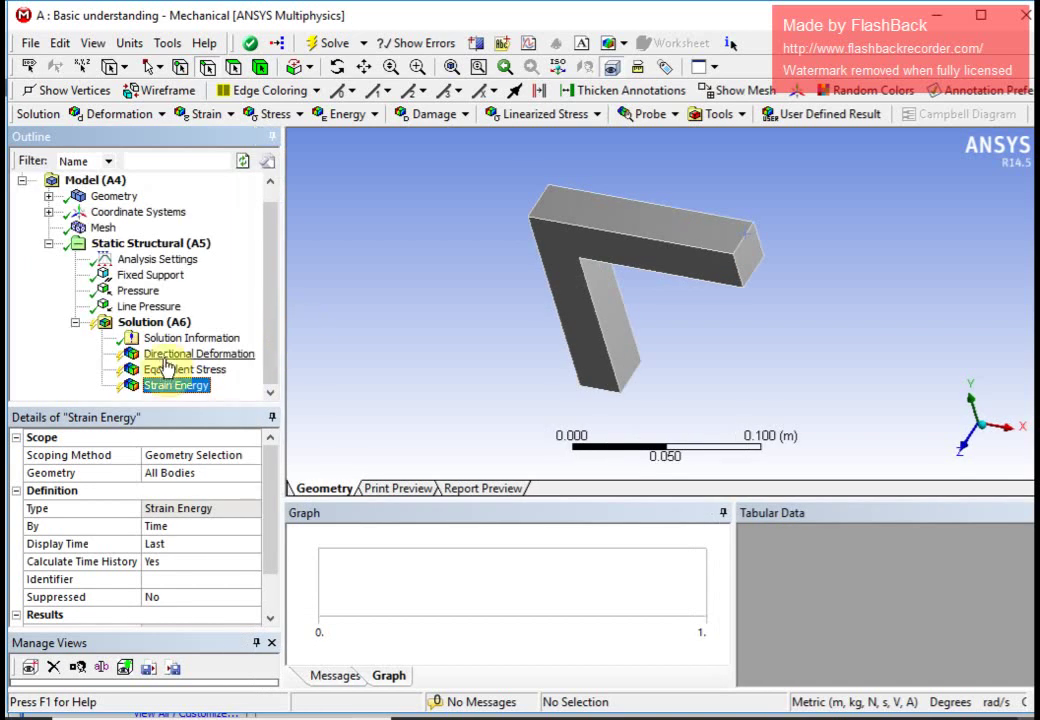
{"action": "left_click", "coordinate": [155, 322]}
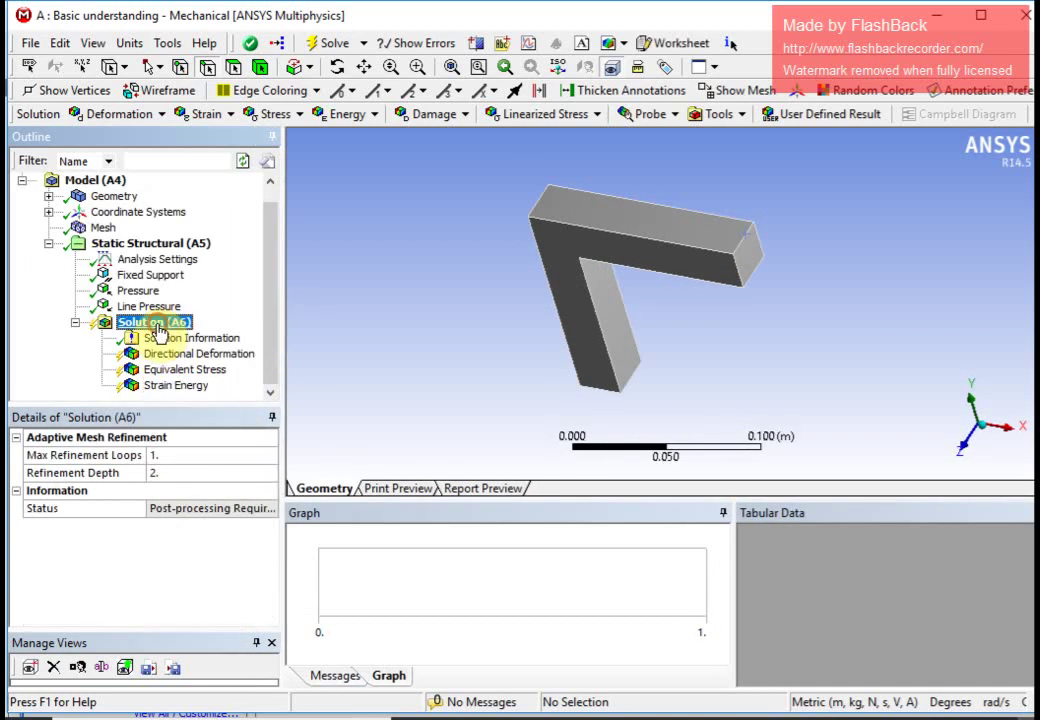
{"action": "right_click", "coordinate": [156, 326]}
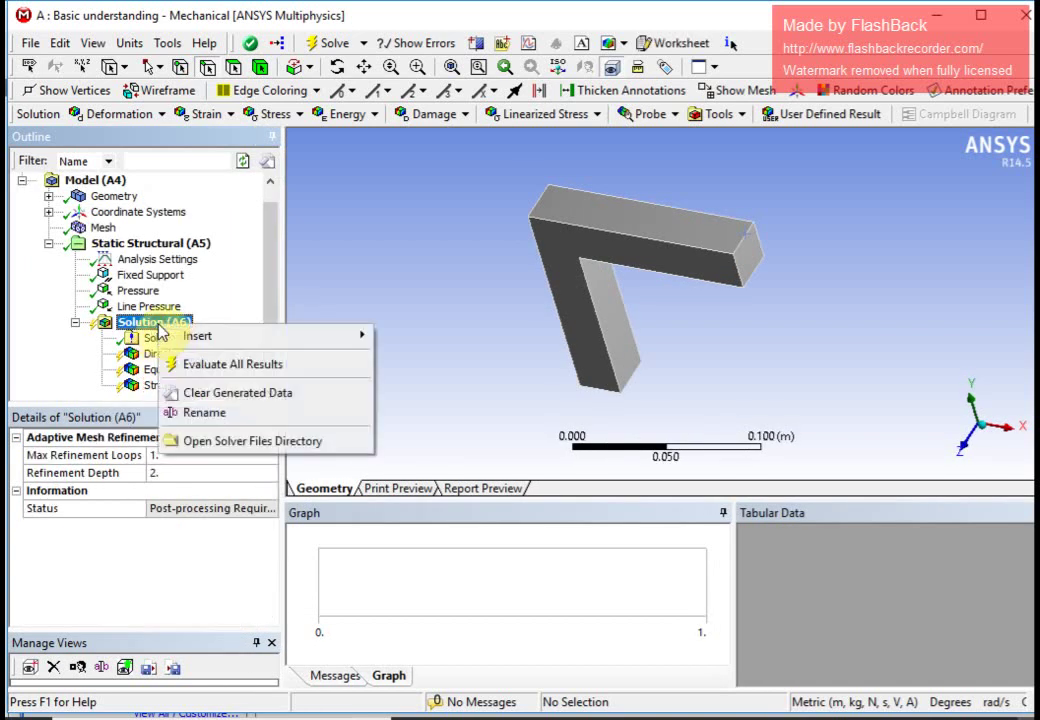
{"action": "left_click", "coordinate": [208, 366]}
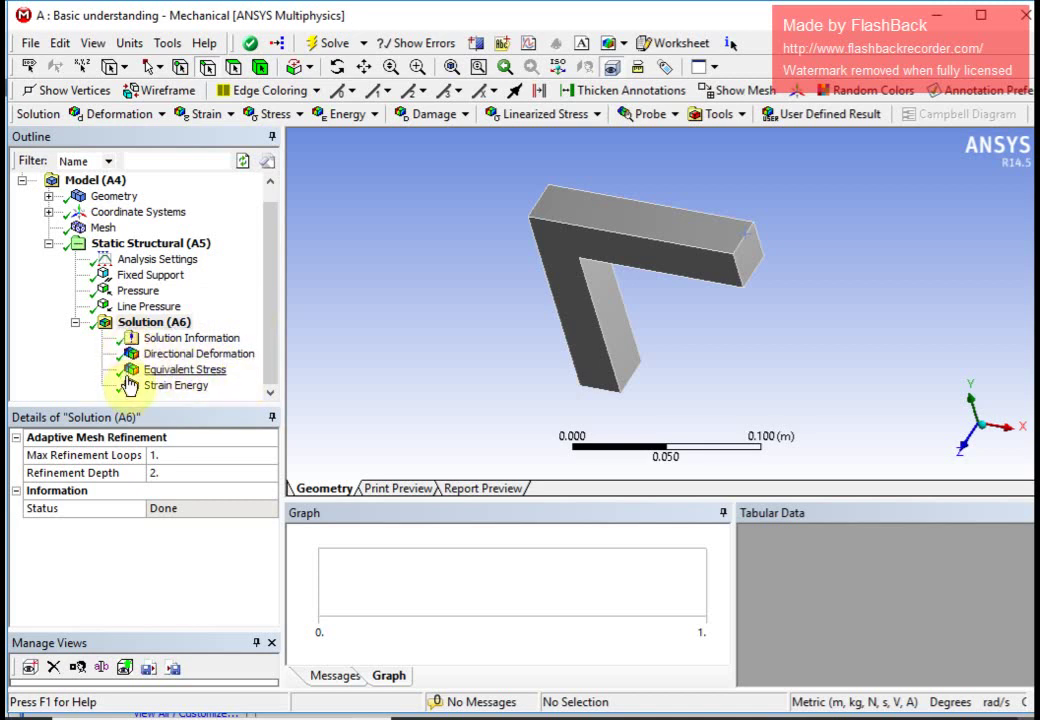
Examine the directional deformation, equivalent stress and strain energy plots of the bracket from several viewing angles
{"action": "left_click", "coordinate": [190, 355]}
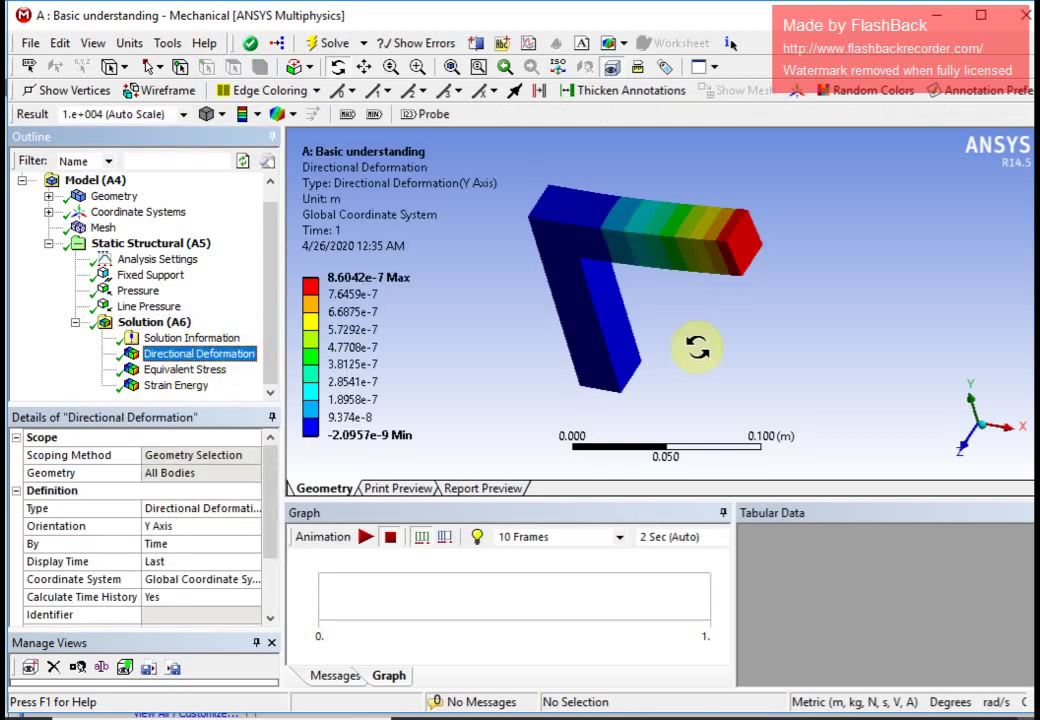
{"action": "left_click_drag", "start_coordinate": [694, 360], "coordinate": [642, 344]}
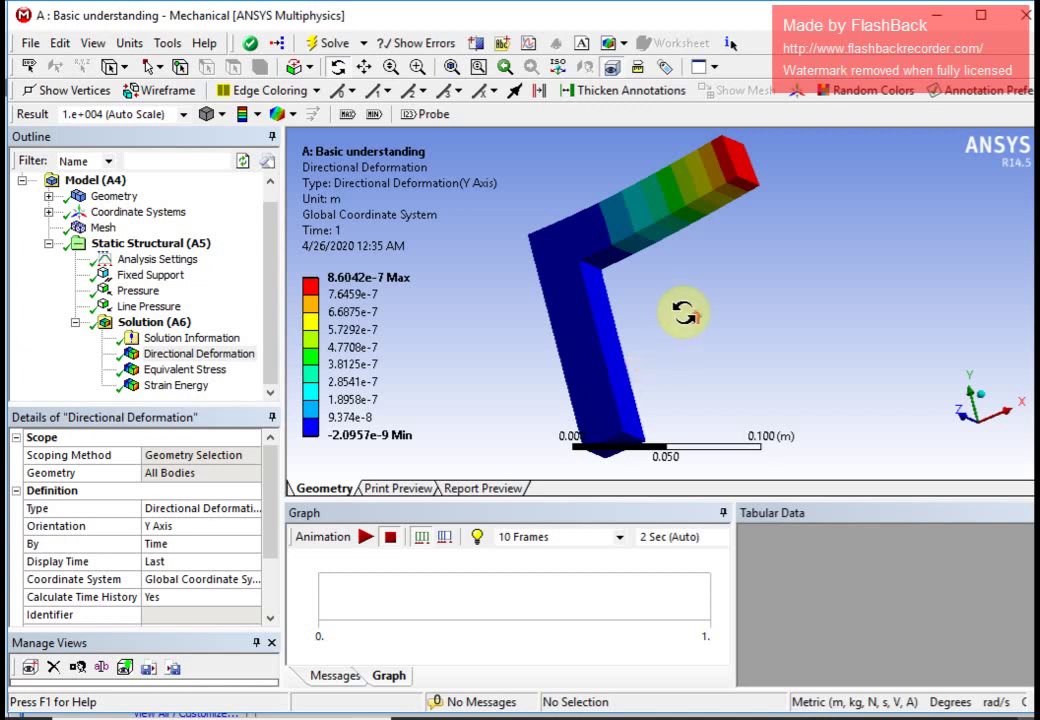
{"action": "left_click_drag", "start_coordinate": [684, 314], "coordinate": [685, 314]}
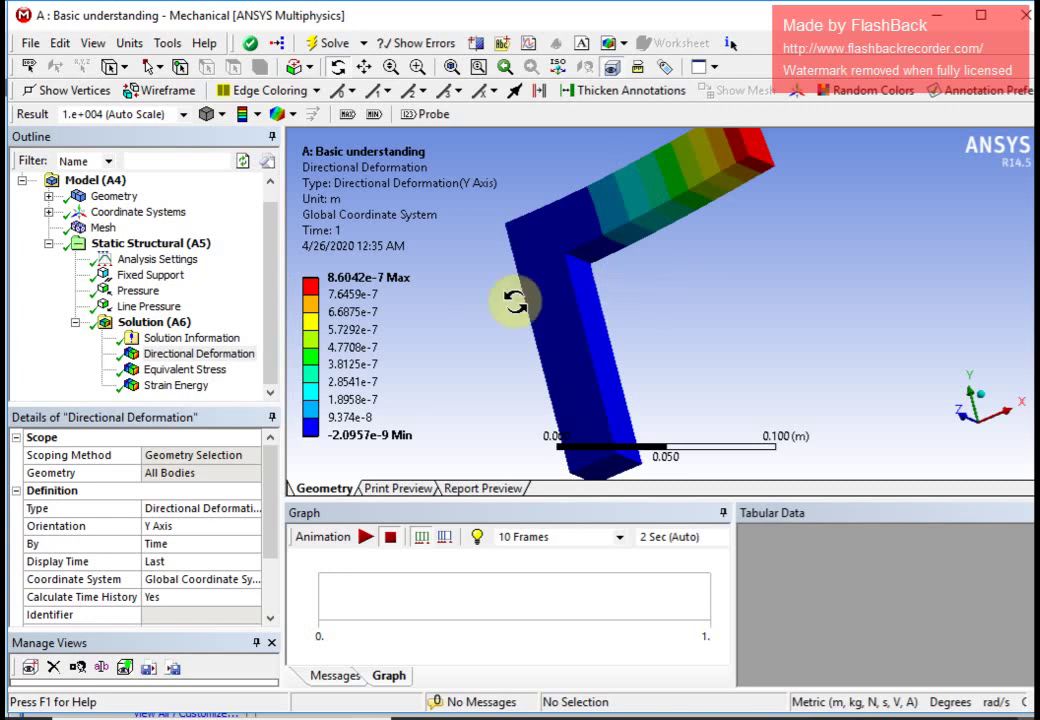
{"action": "left_click", "coordinate": [200, 370]}
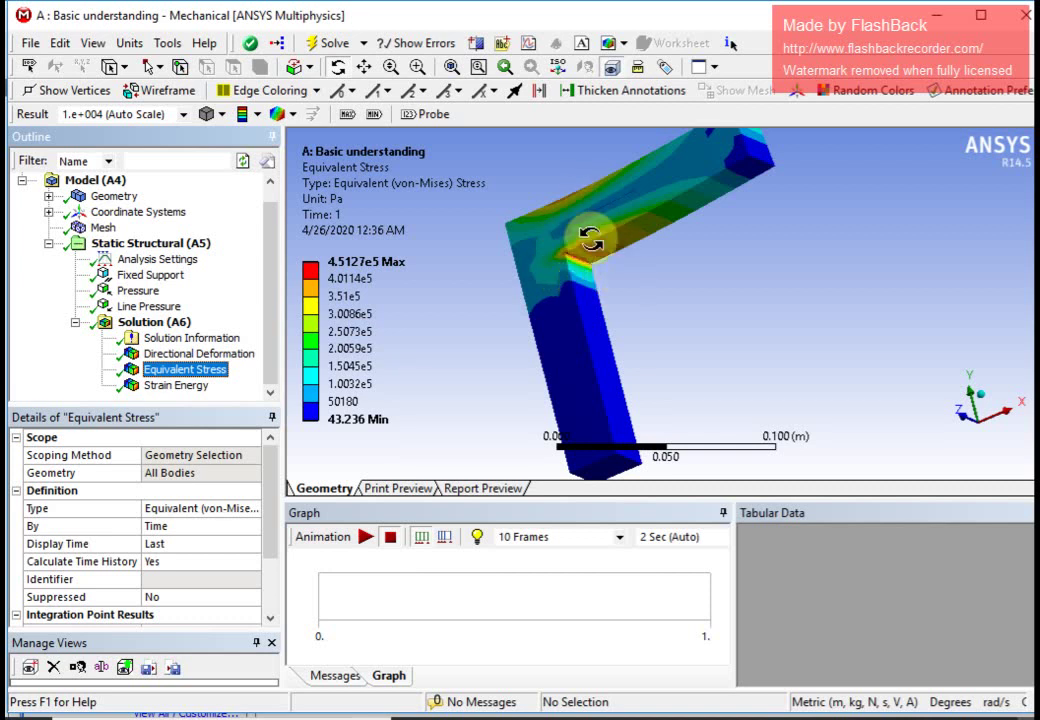
{"action": "left_click_drag", "start_coordinate": [599, 237], "coordinate": [599, 297]}
{"action": "left_click_drag", "start_coordinate": [643, 341], "coordinate": [629, 253]}
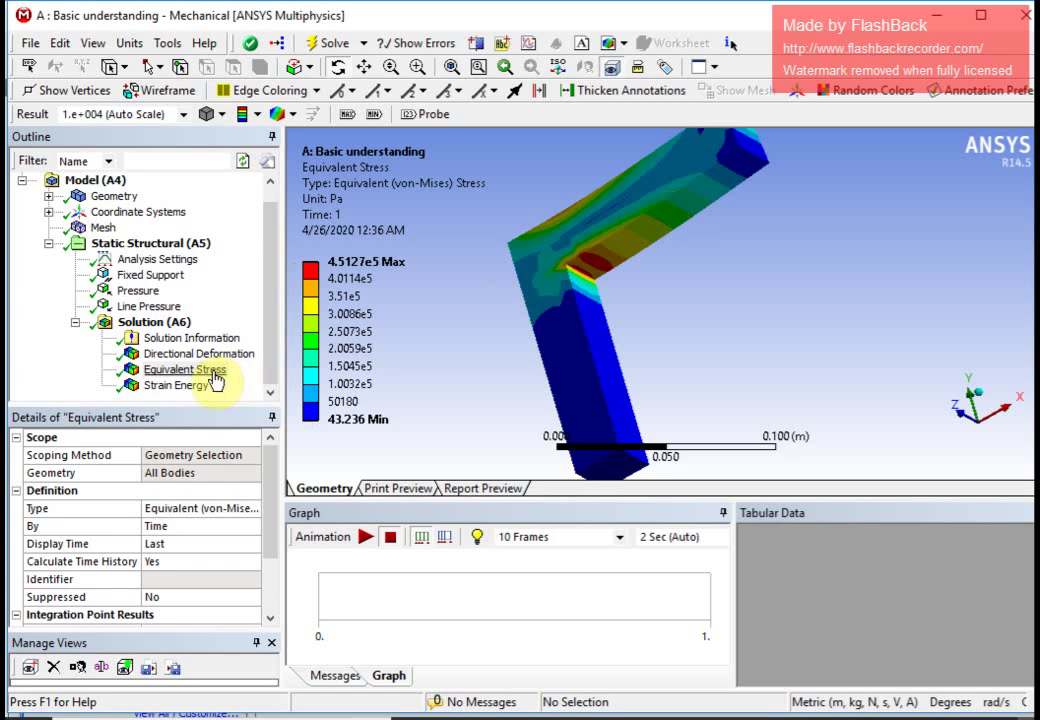
{"action": "left_click", "coordinate": [186, 388]}
{"action": "left_click_drag", "start_coordinate": [694, 268], "coordinate": [569, 371]}
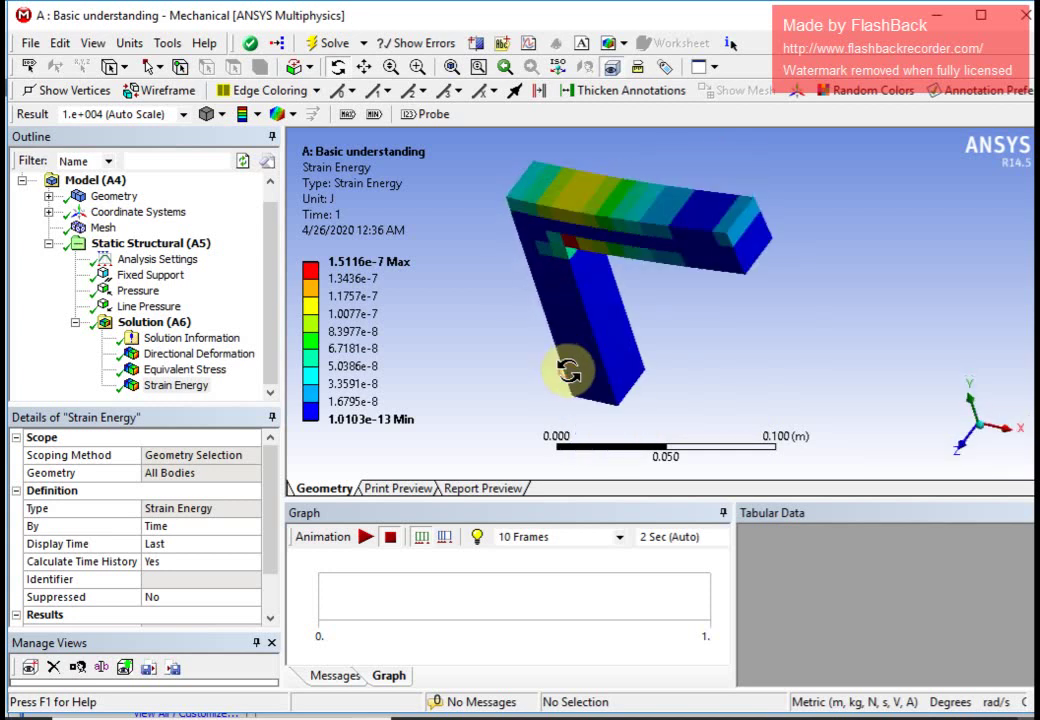
Inspect where and in which direction the pressure and the line pressure act on the bracket
{"action": "left_click", "coordinate": [150, 296]}
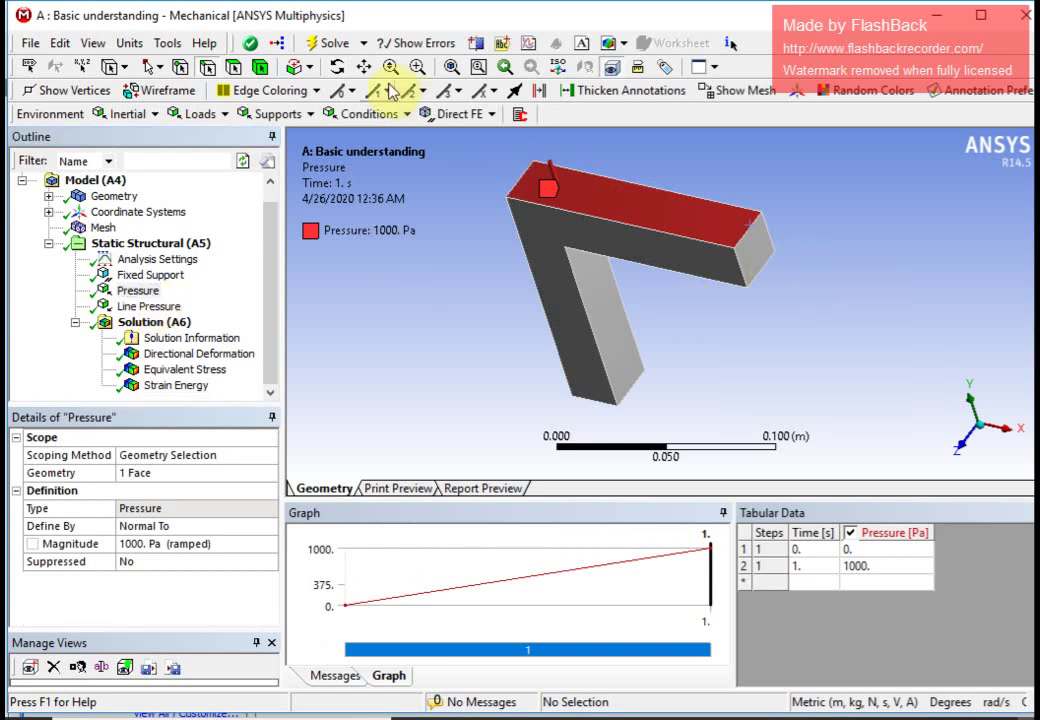
{"action": "left_click", "coordinate": [340, 68]}
{"action": "left_click_drag", "start_coordinate": [678, 316], "coordinate": [600, 198]}
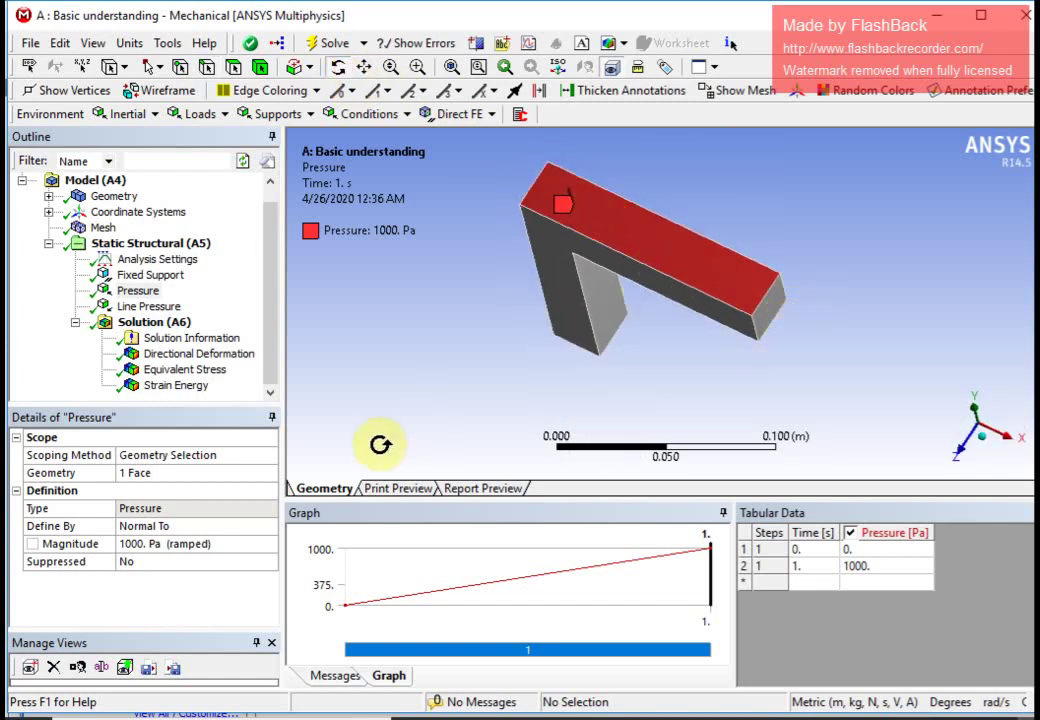
{"action": "left_click", "coordinate": [148, 307]}
{"action": "left_click_drag", "start_coordinate": [773, 379], "coordinate": [758, 357]}
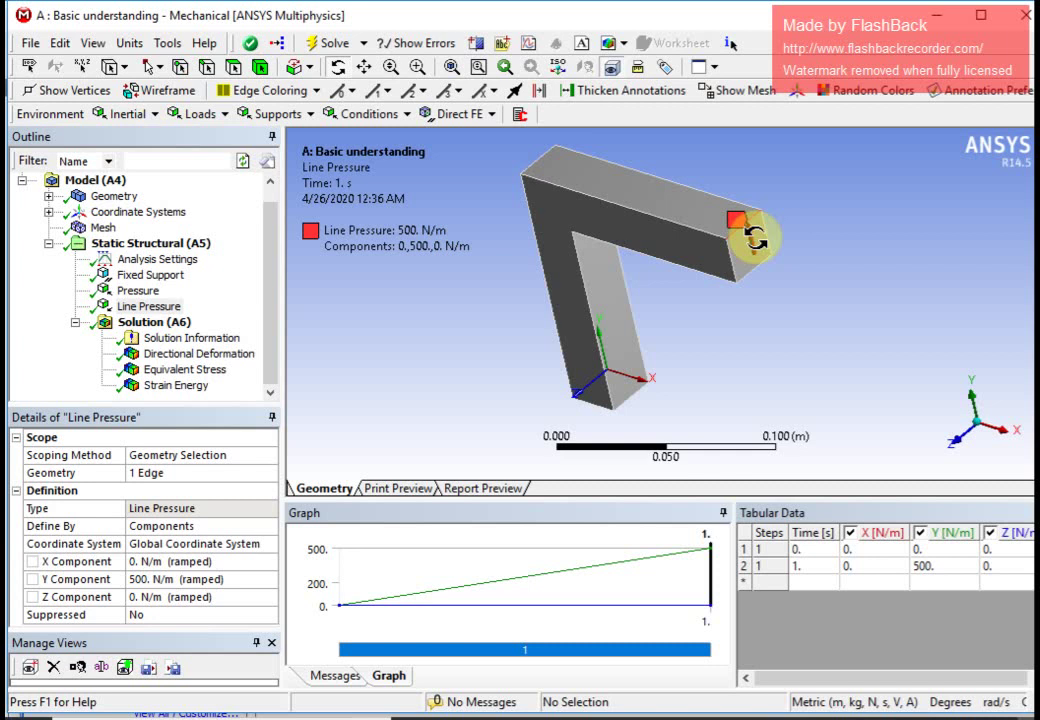
Reverse the line pressure by setting its Y component to -500 N/m, and solve the analysis again
{"action": "left_click", "coordinate": [145, 310]}
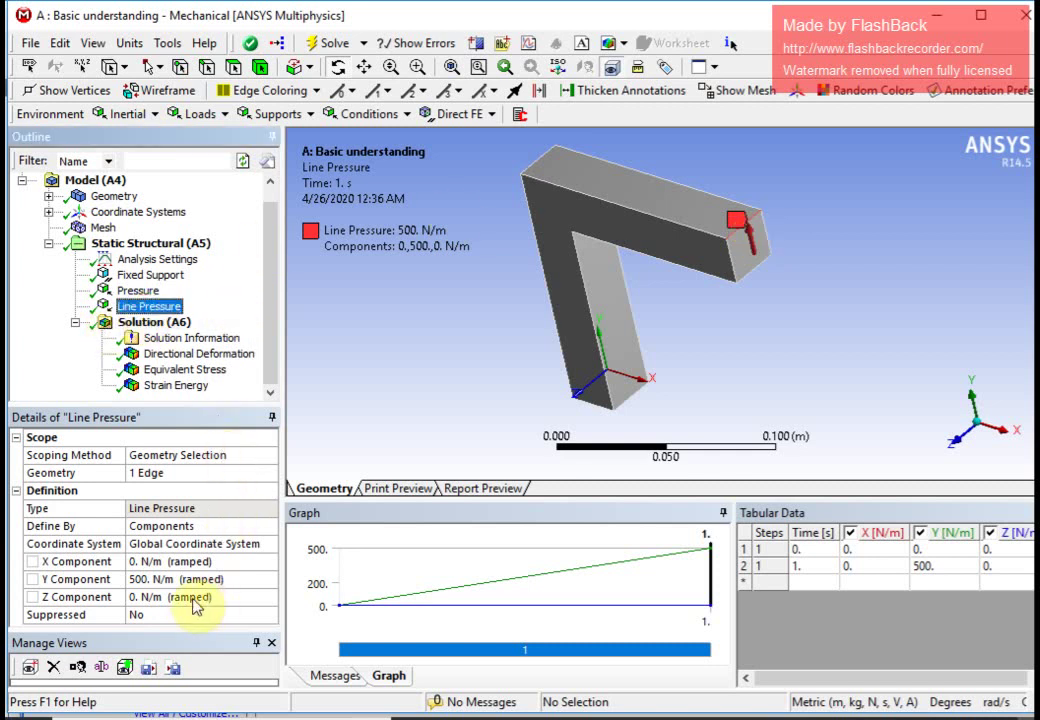
{"action": "left_click", "coordinate": [134, 582]}
{"action": "type", "text": "500"}
{"action": "type", "text": "-"}
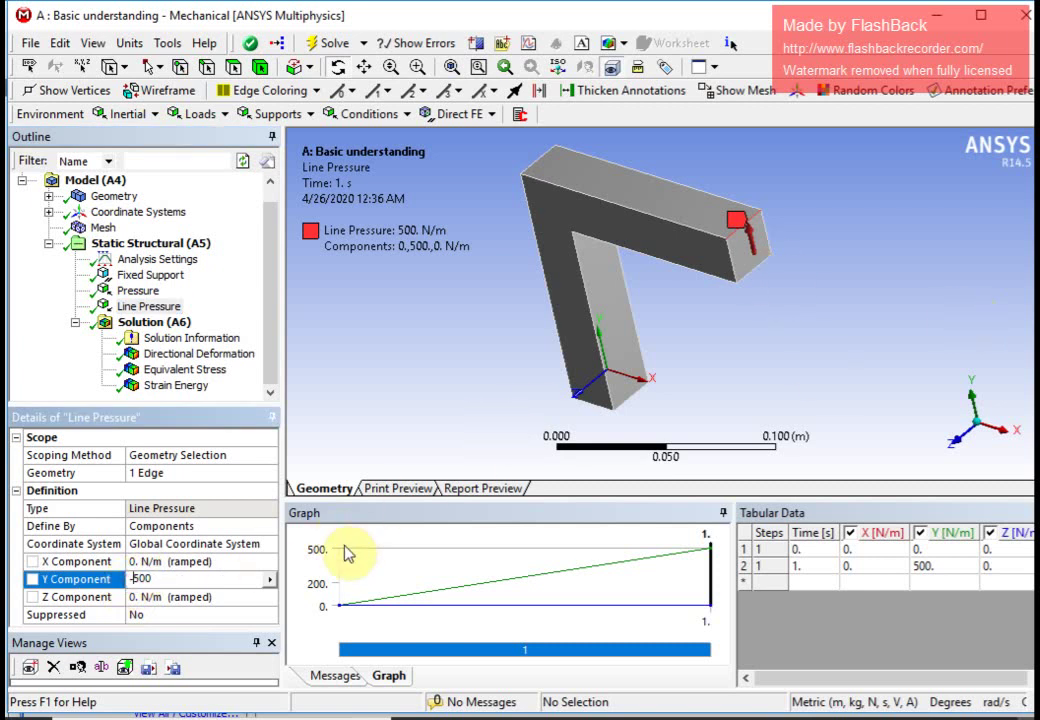
{"action": "left_click", "coordinate": [270, 588]}
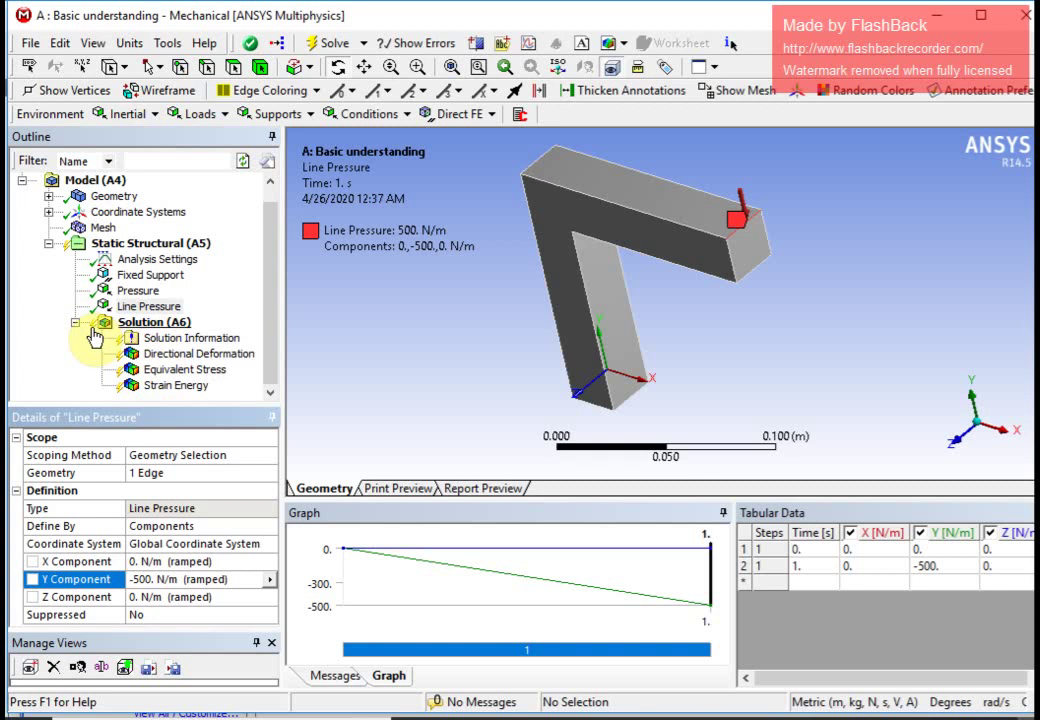
{"action": "right_click", "coordinate": [168, 324]}
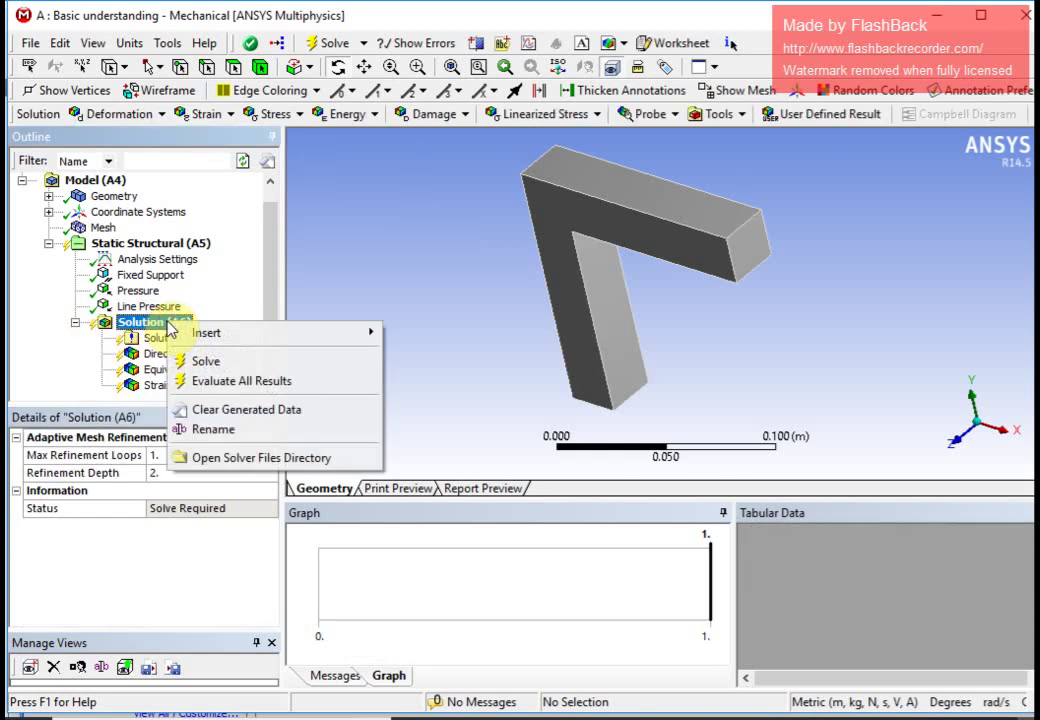
{"action": "left_click", "coordinate": [226, 366]}
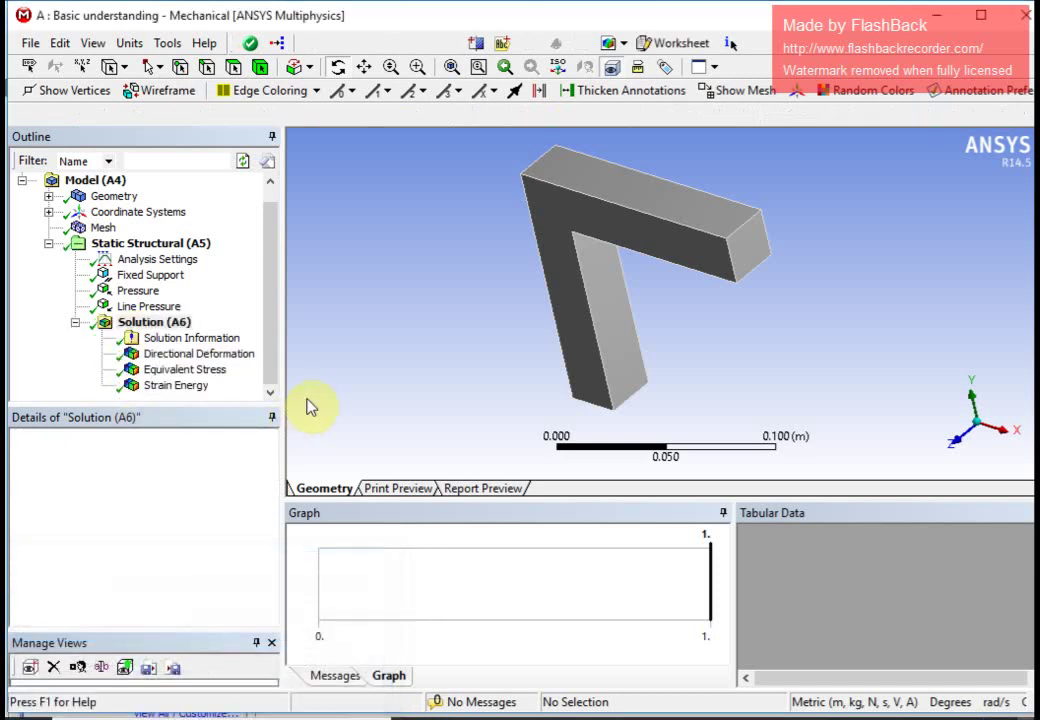
Review the directional deformation, equivalent stress and strain energy results for the reversed line pressure
{"action": "left_click", "coordinate": [203, 356]}
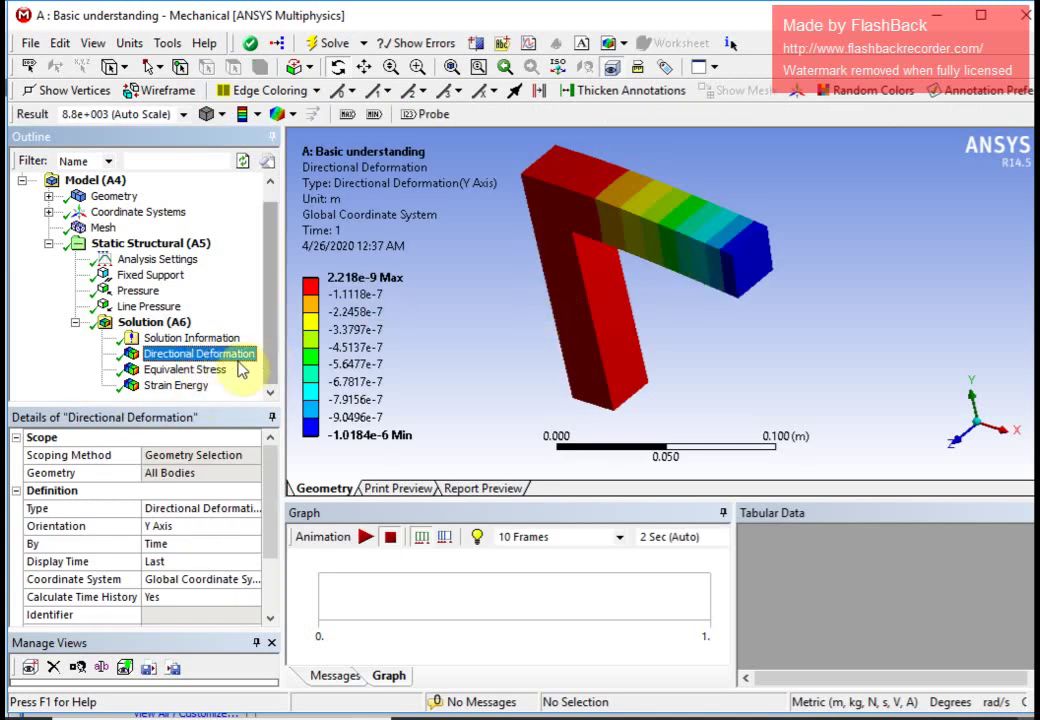
{"action": "left_click_drag", "start_coordinate": [690, 369], "coordinate": [713, 369]}
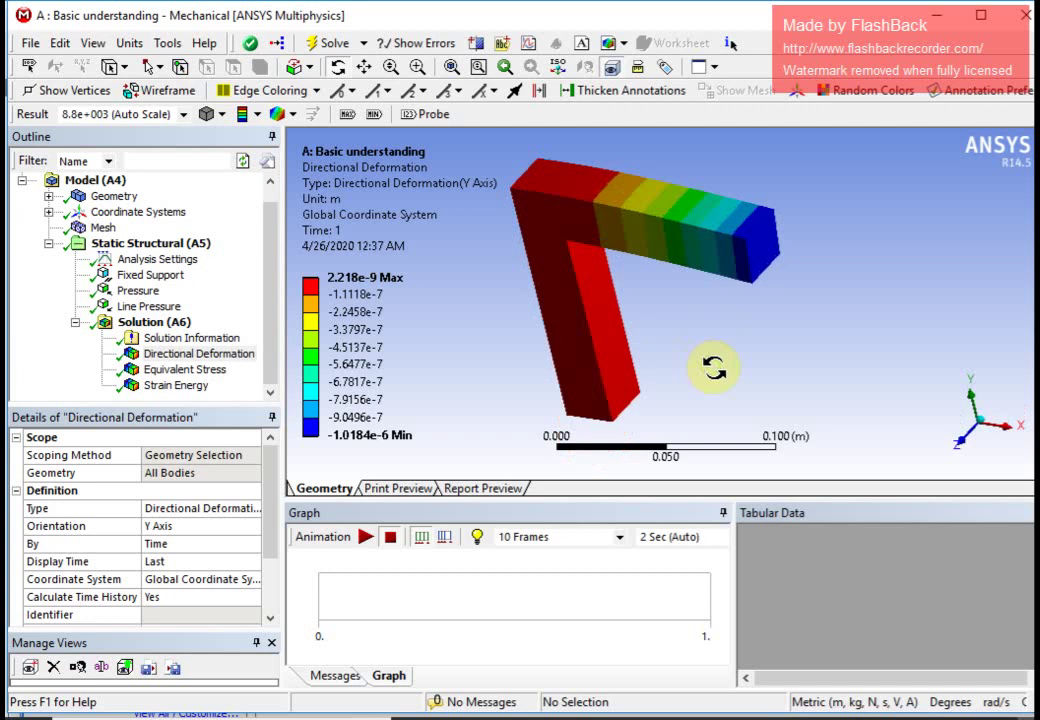
{"action": "left_click", "coordinate": [190, 370]}
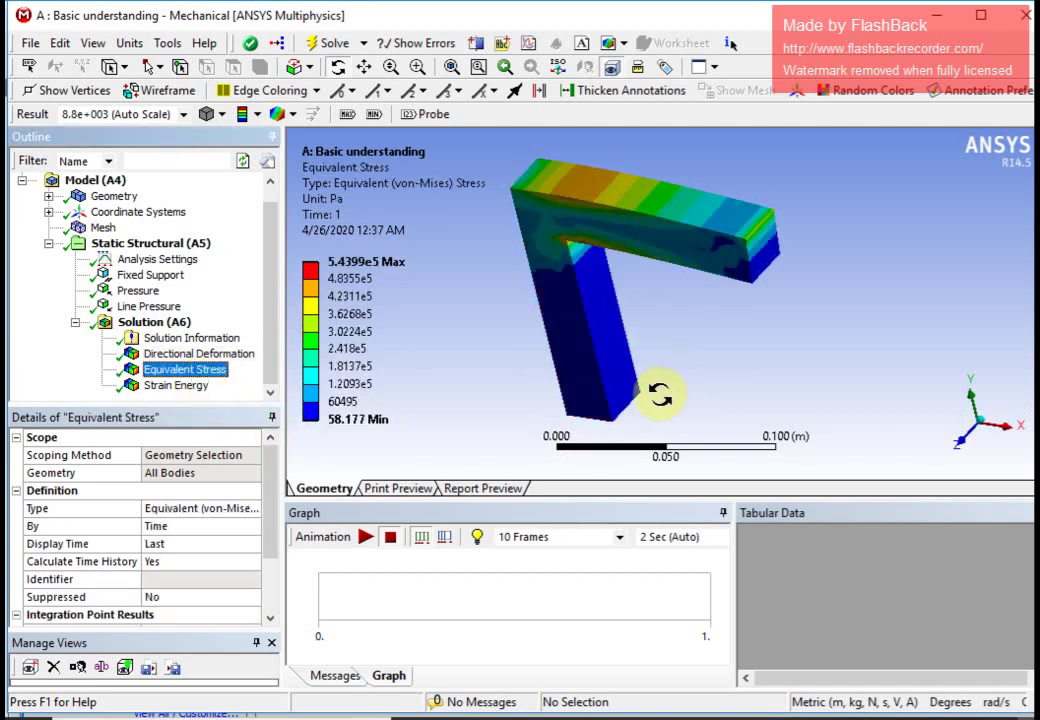
{"action": "left_click_drag", "start_coordinate": [670, 352], "coordinate": [515, 364]}
{"action": "left_click", "coordinate": [165, 387]}
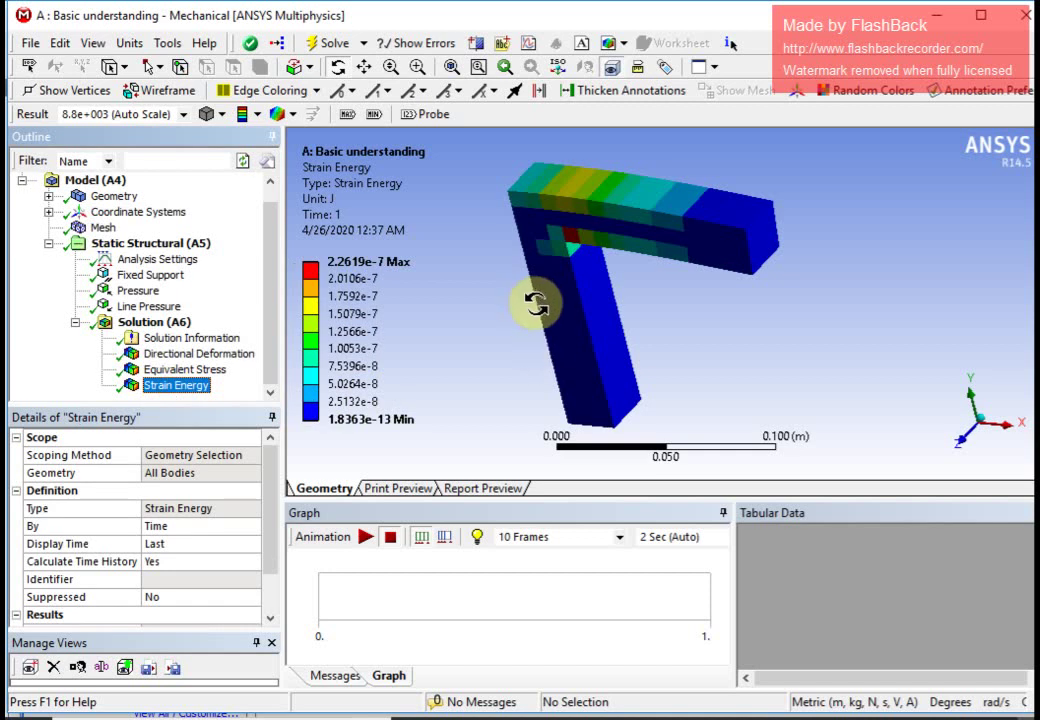
Create a section plane lengthwise through the bracket's upper arm on the strain energy result and view the cut
{"action": "left_click", "coordinate": [476, 44]}
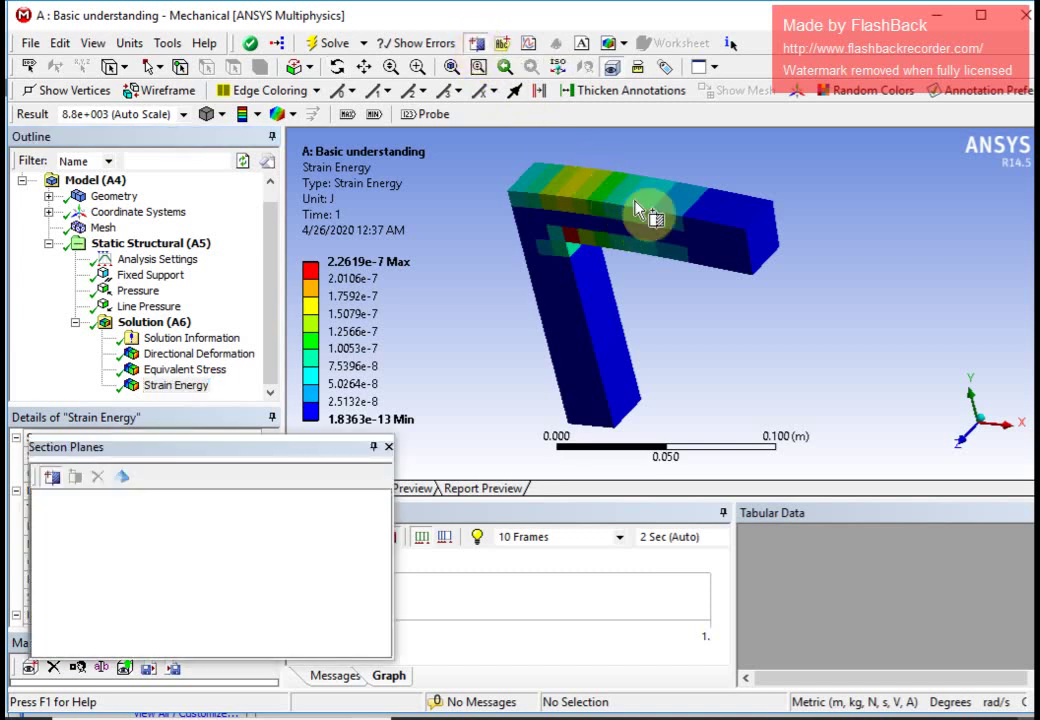
{"action": "mouse_move", "coordinate": [488, 158]}
{"action": "left_mouse_down"}
{"action": "mouse_move", "coordinate": [641, 208]}
{"action": "mouse_move", "coordinate": [797, 226]}
{"action": "left_mouse_up"}
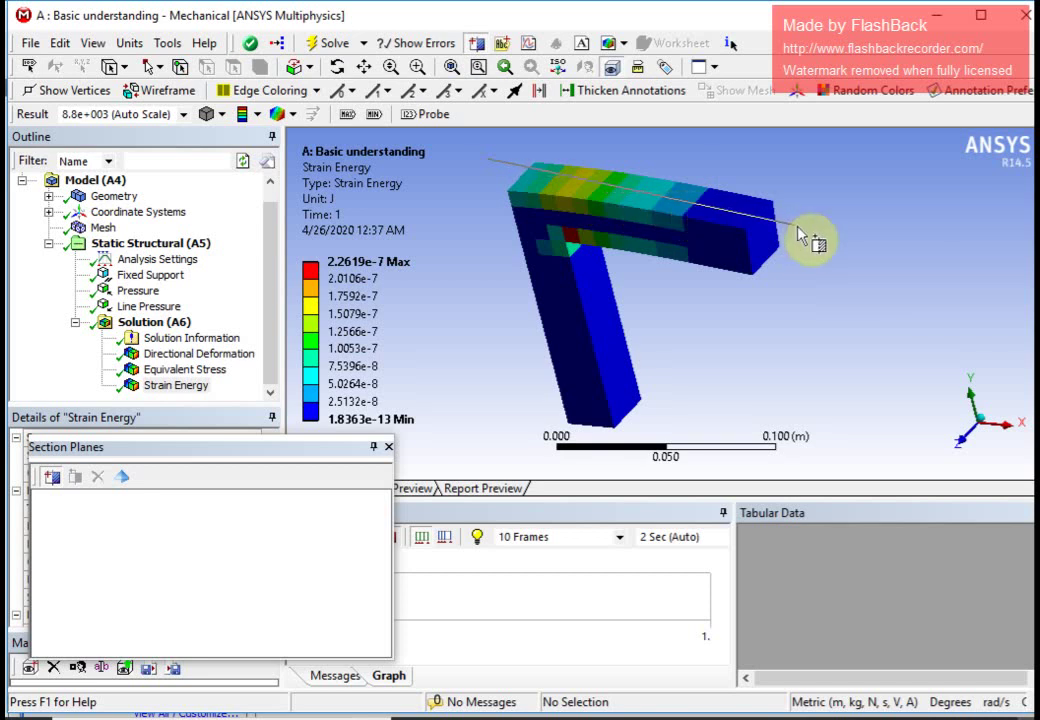
{"action": "left_click_drag", "start_coordinate": [884, 227], "coordinate": [502, 342]}
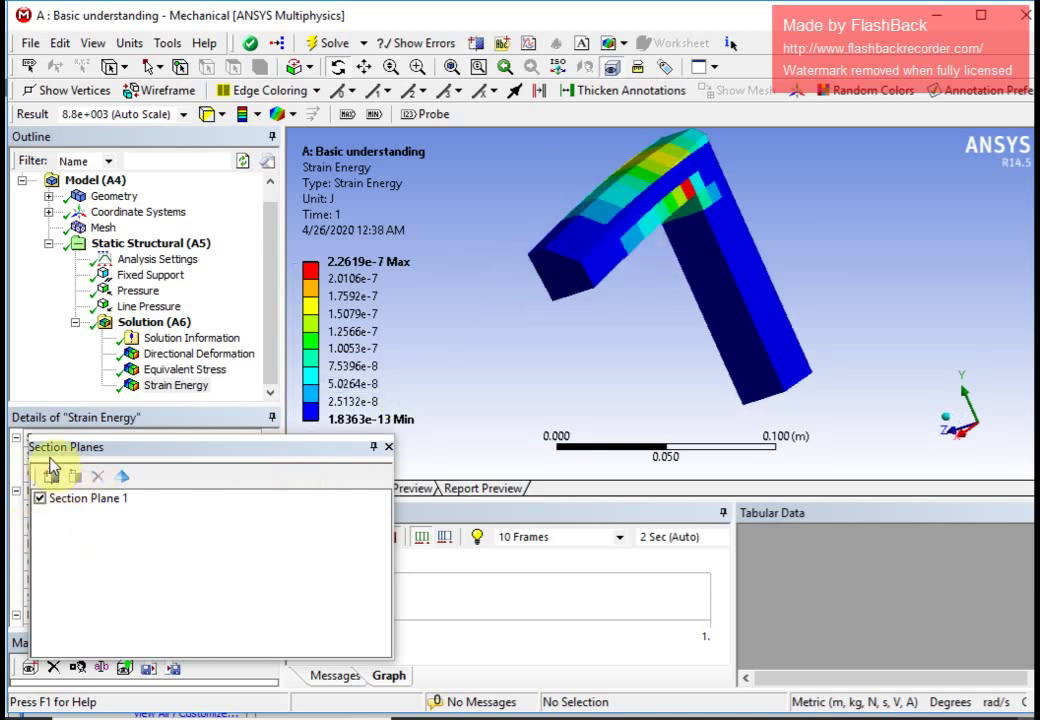
Dock the Section Planes window beside the result details and switch the section plane off to show the whole bracket
{"action": "left_click_drag", "start_coordinate": [172, 446], "coordinate": [107, 512]}
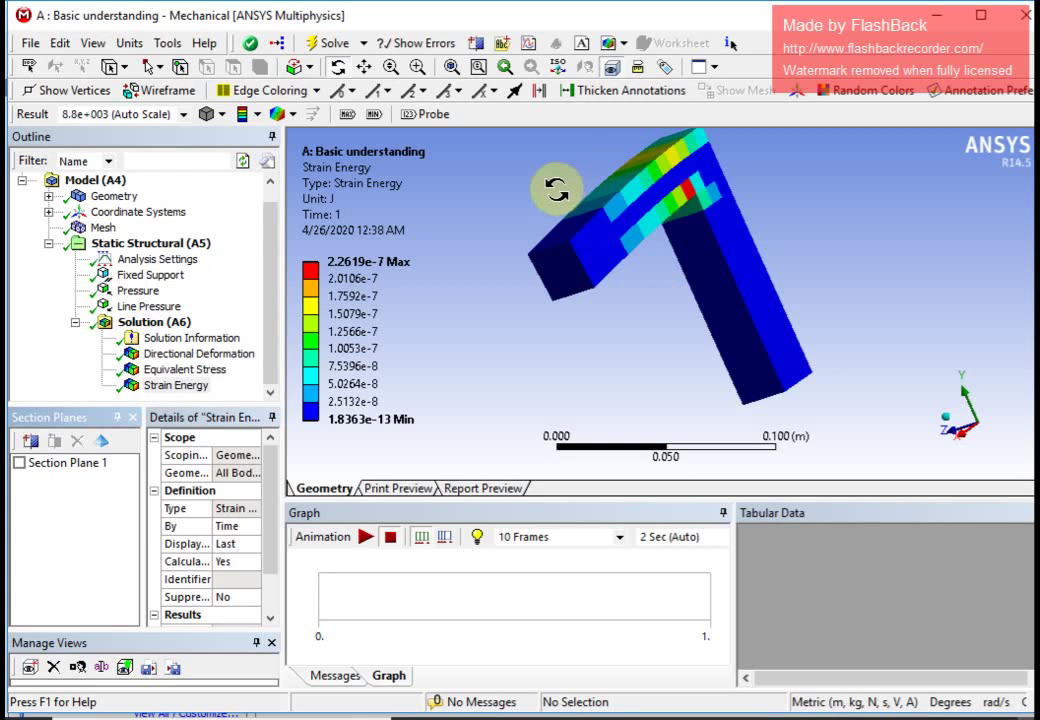
{"action": "left_click_drag", "start_coordinate": [555, 193], "coordinate": [734, 283]}
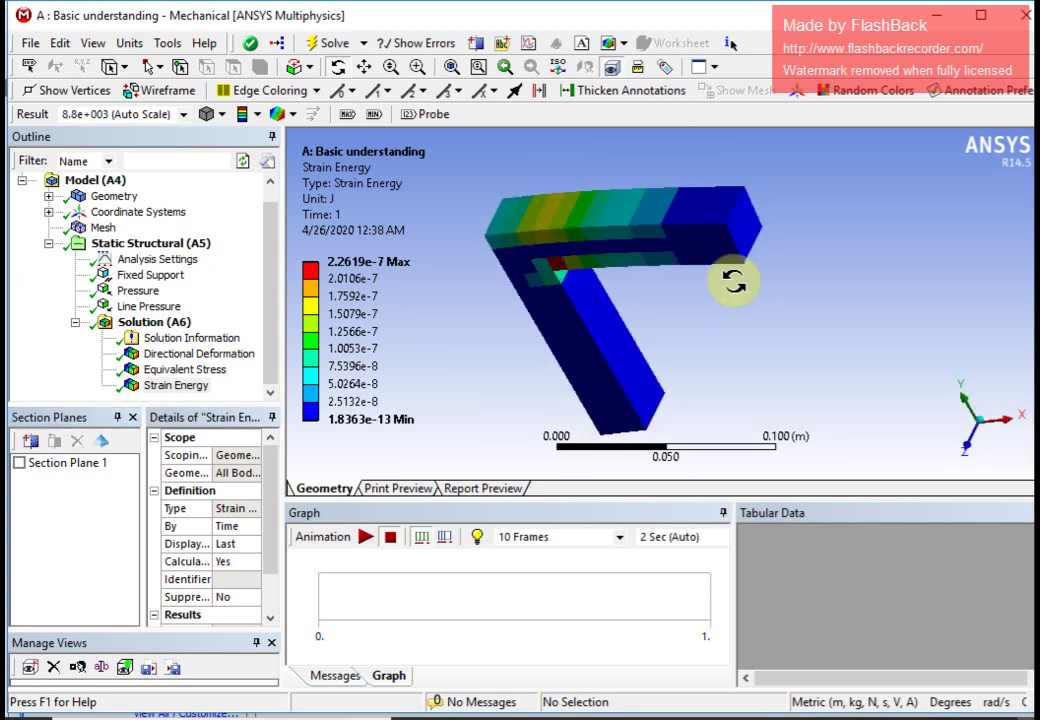